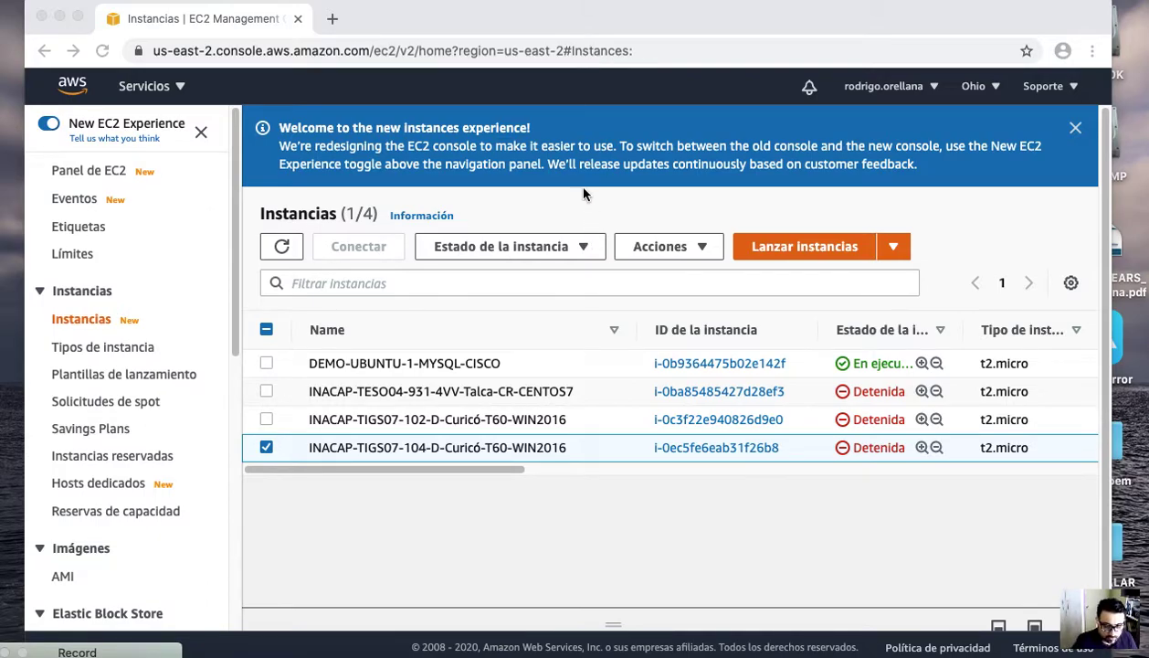
- Open the Desktop folder inside the owner's personal user folder on the BOOTCAMP drive
left_click_drag(849, 26, 745, 47)
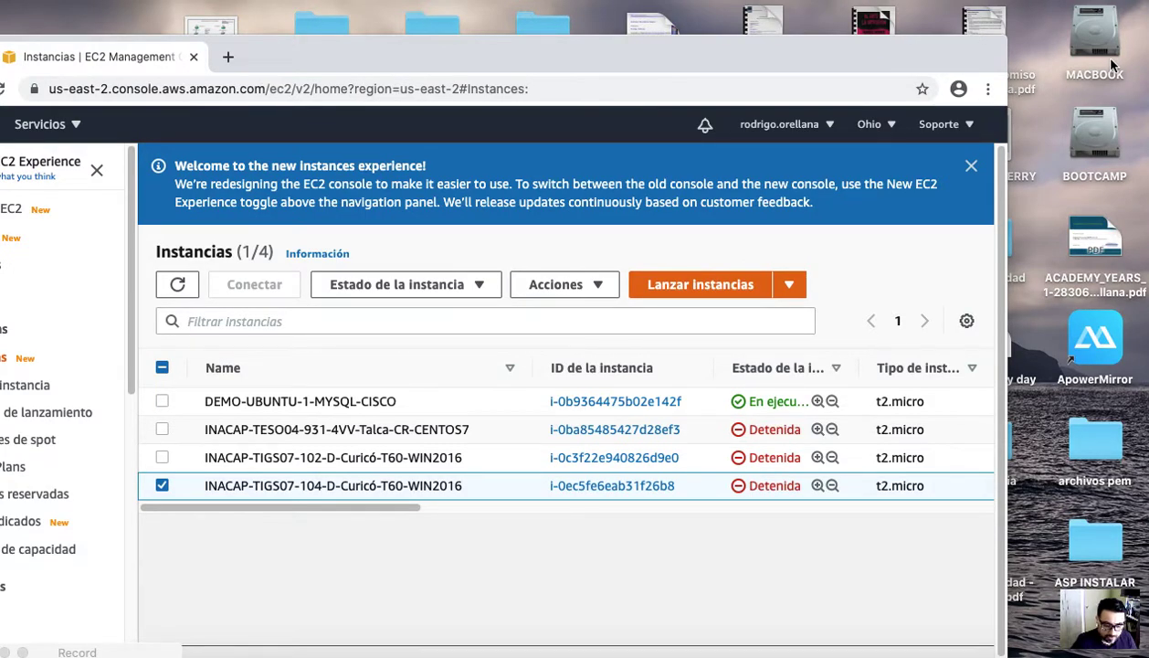
left_click(1103, 148)
double_click(1104, 148)
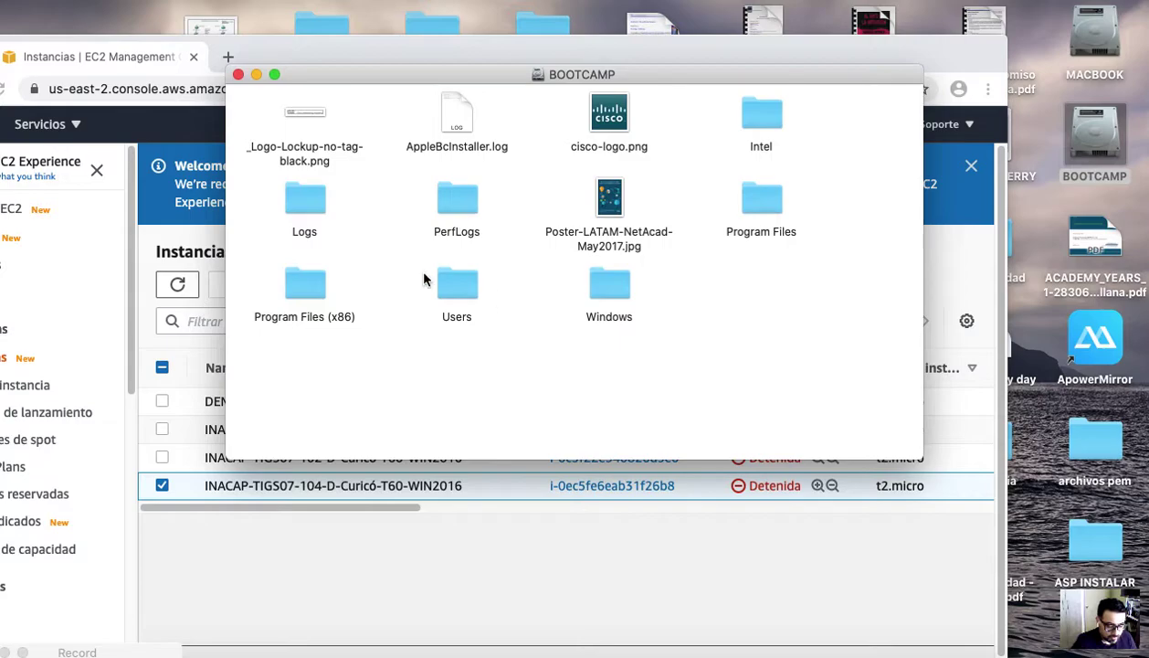
double_click(451, 286)
left_click(344, 184)
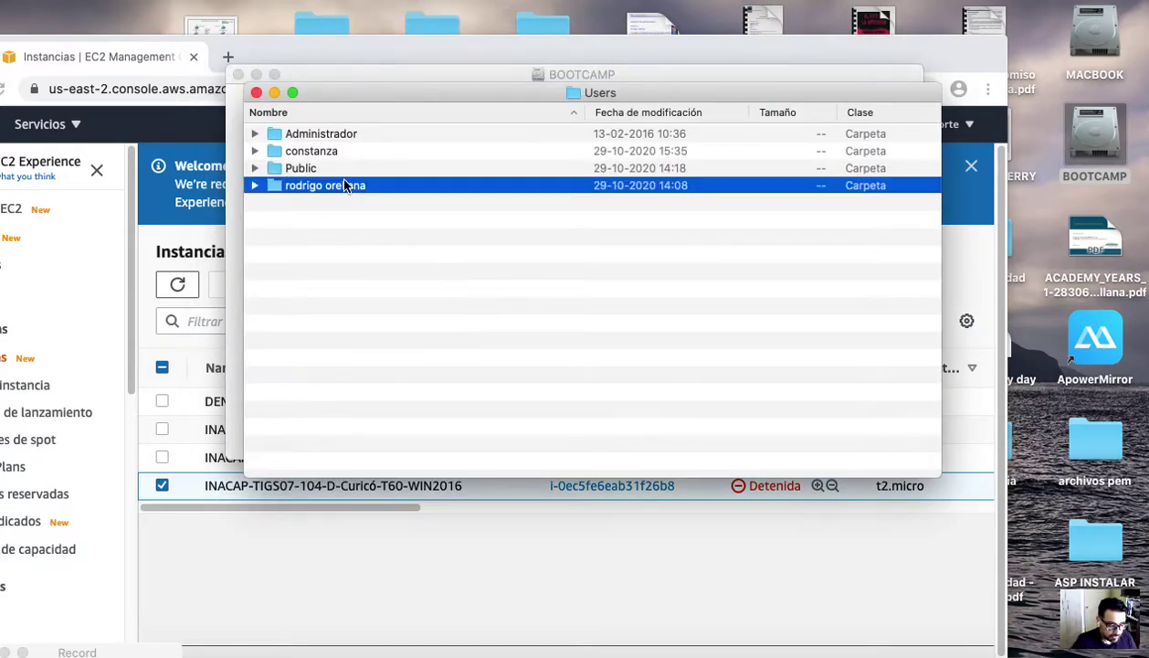
double_click(345, 184)
left_click(341, 258)
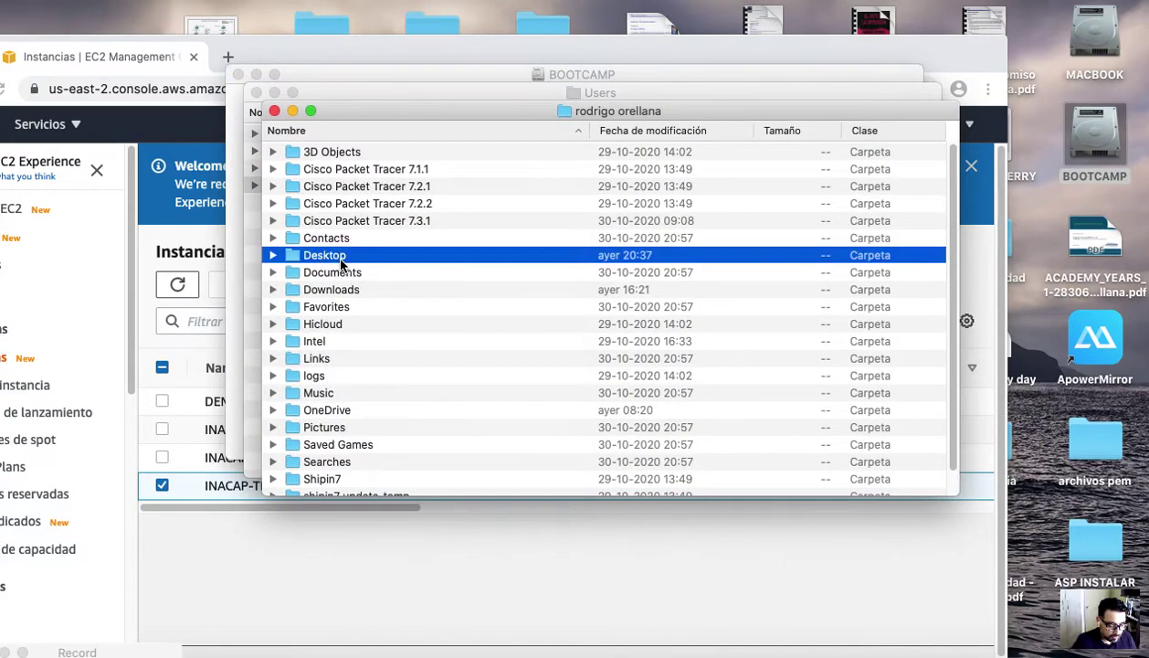
double_click(341, 260)
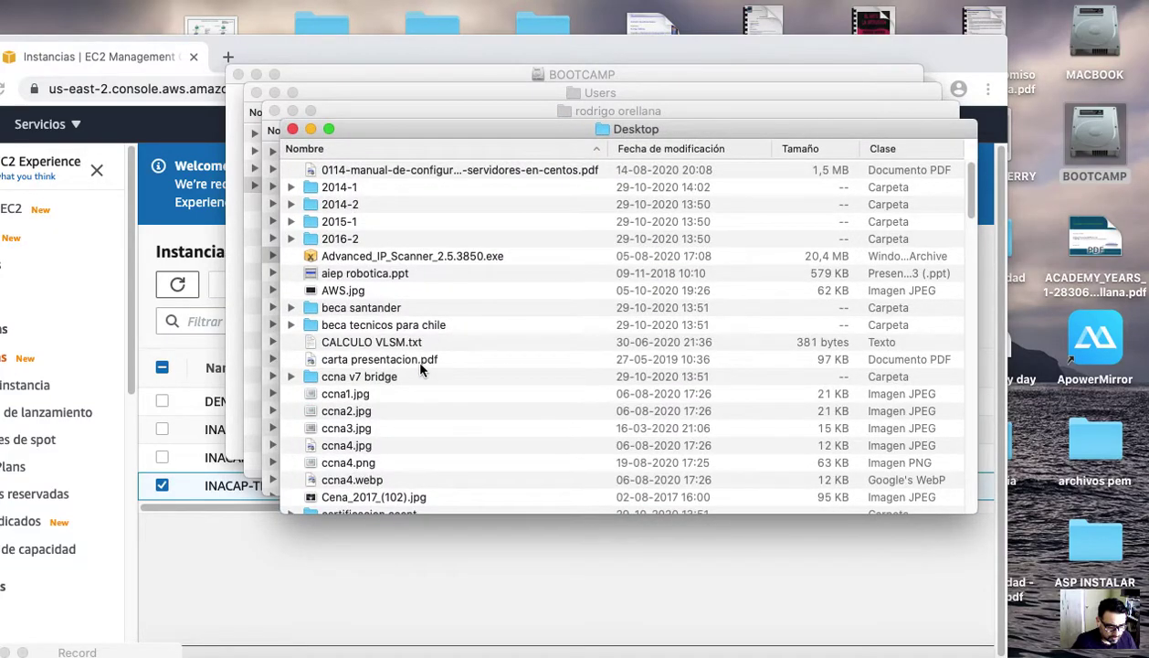
- Find the "documento docencia 2020" folder in the BOOTCAMP Desktop folder and open it
scroll(425, 356, "down", 10)
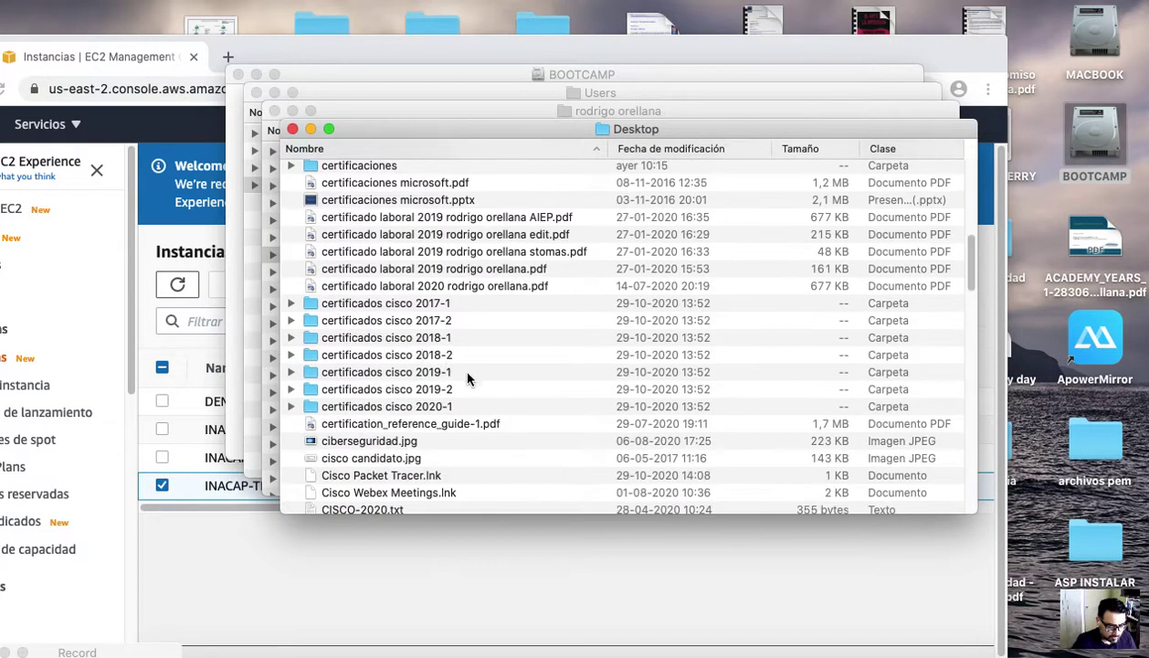
scroll(461, 383, "down", 12)
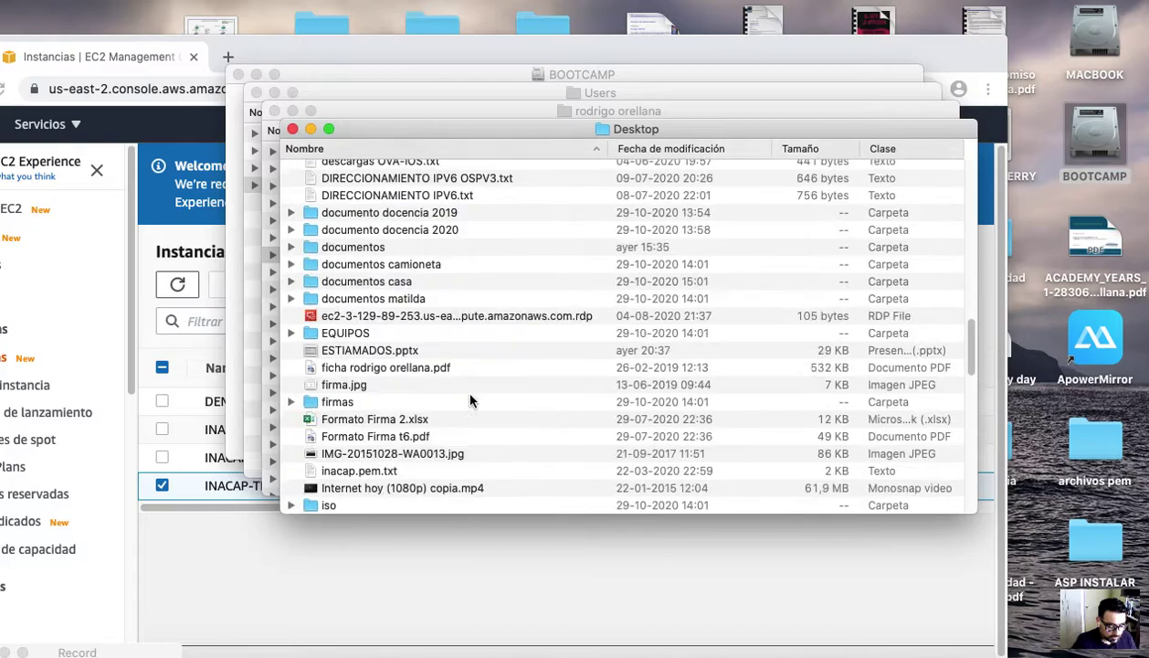
scroll(467, 382, "down", 15)
scroll(499, 373, "up", 10)
scroll(499, 373, "up", 15)
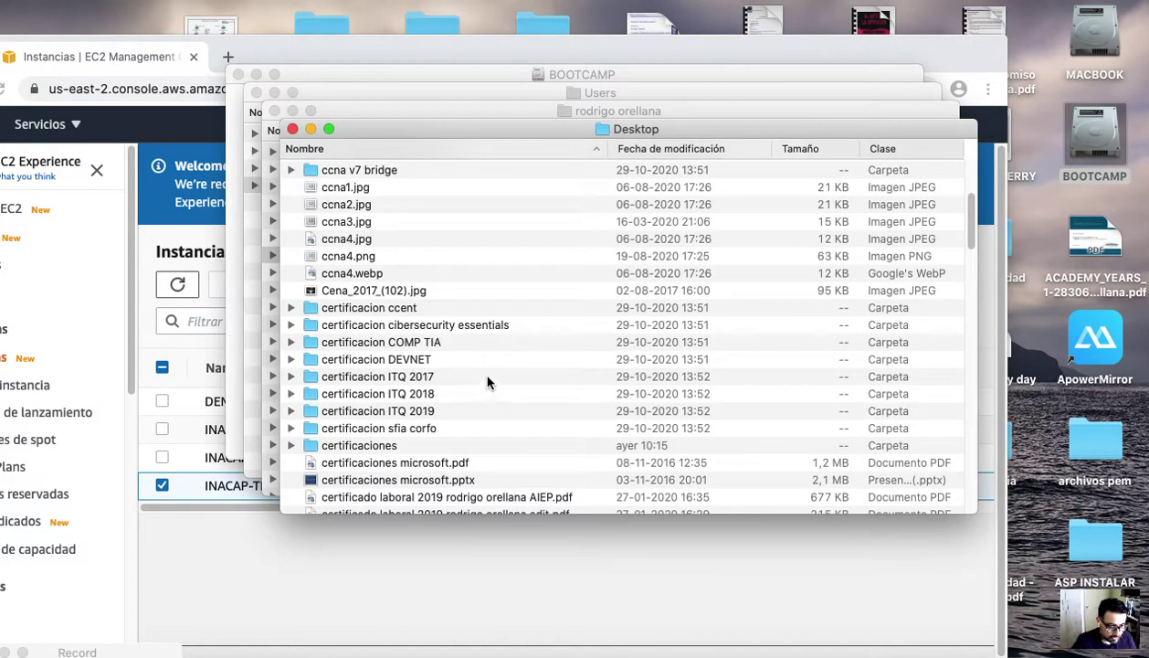
scroll(476, 374, "up", 10)
scroll(479, 370, "down", 20)
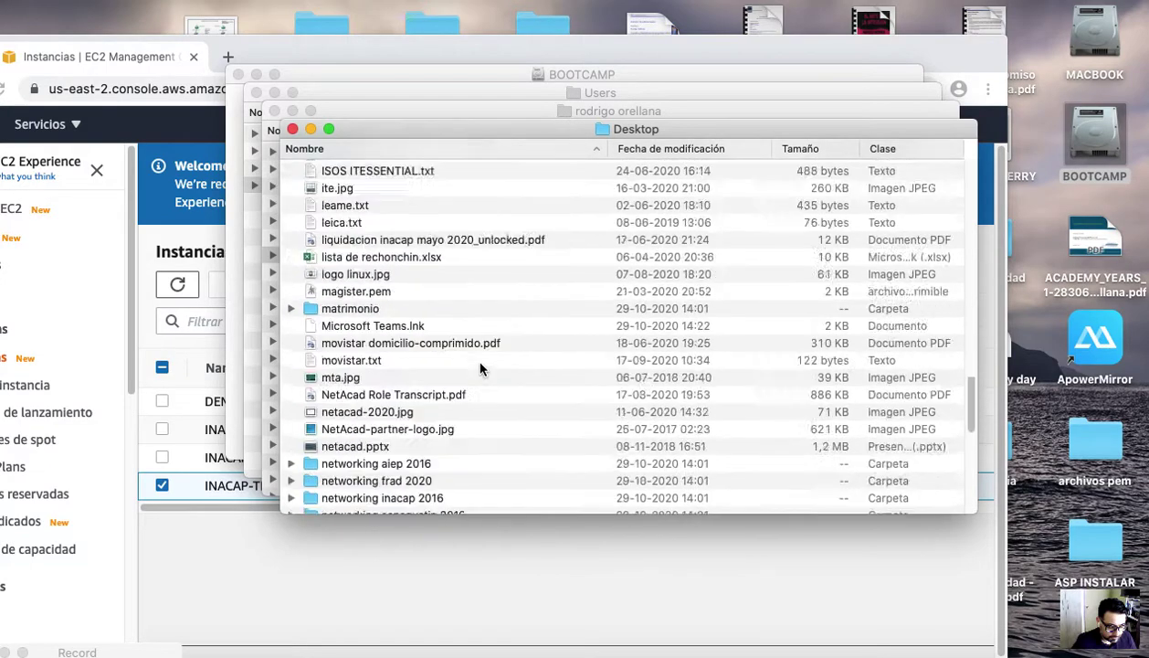
scroll(480, 370, "down", 10)
left_click(529, 378)
type("doc")
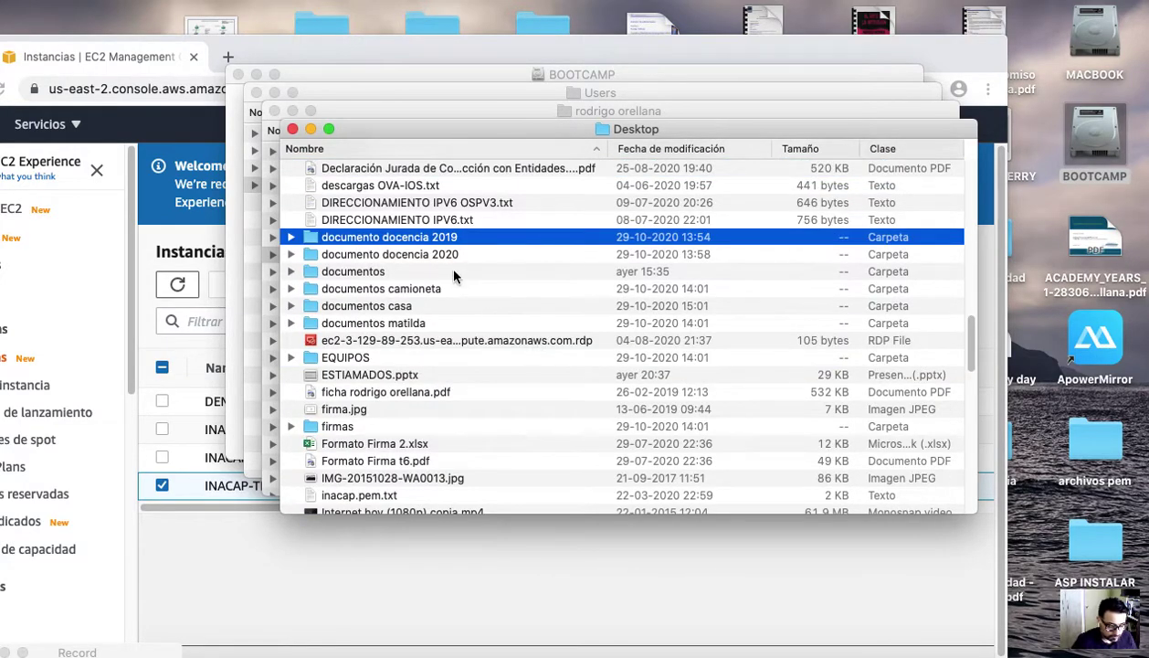
double_click(441, 253)
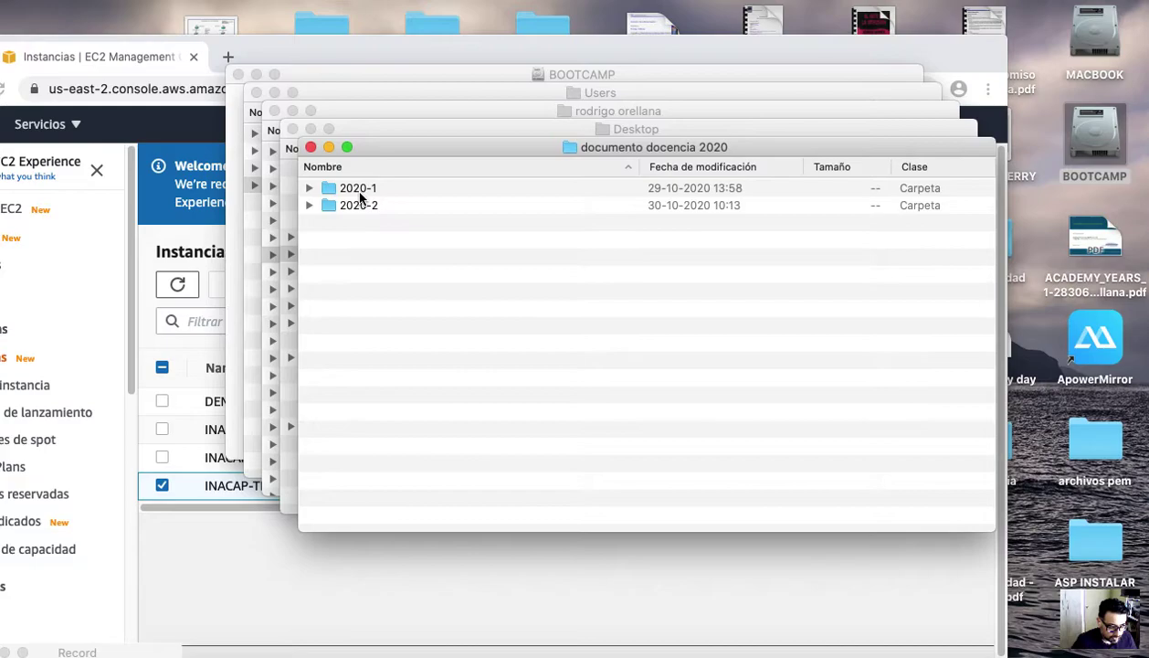
- Open the "taller de sistemas operativos II DIUR" folder located under 2020-1 and inacap
double_click(355, 190)
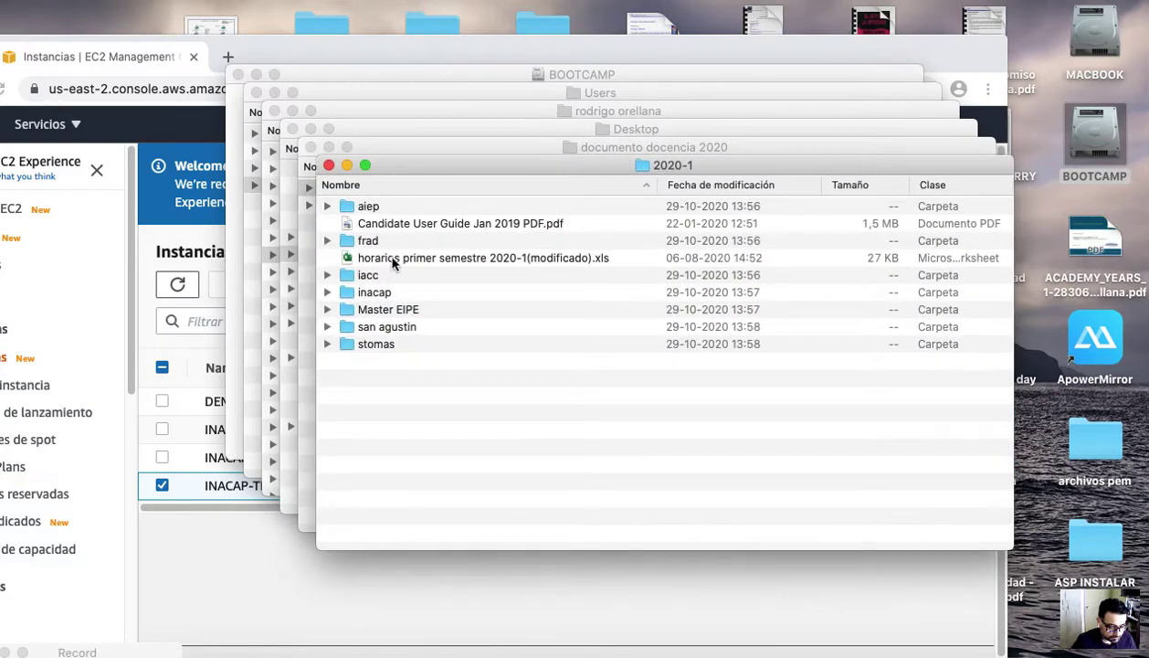
double_click(369, 295)
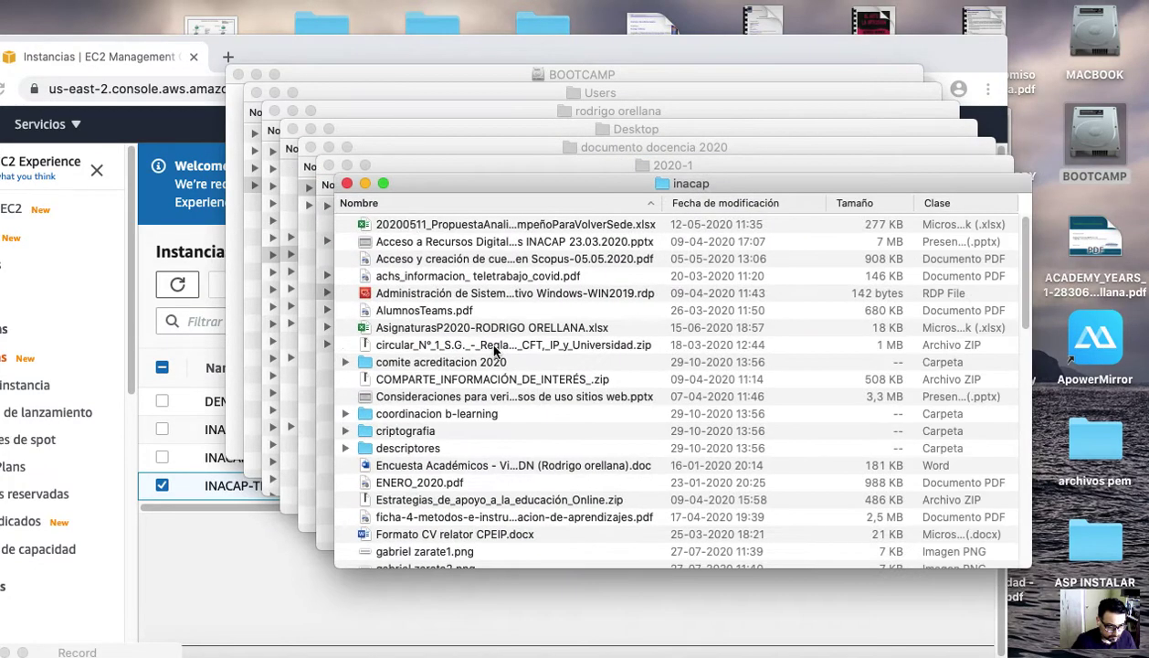
scroll(483, 422, "down", 15)
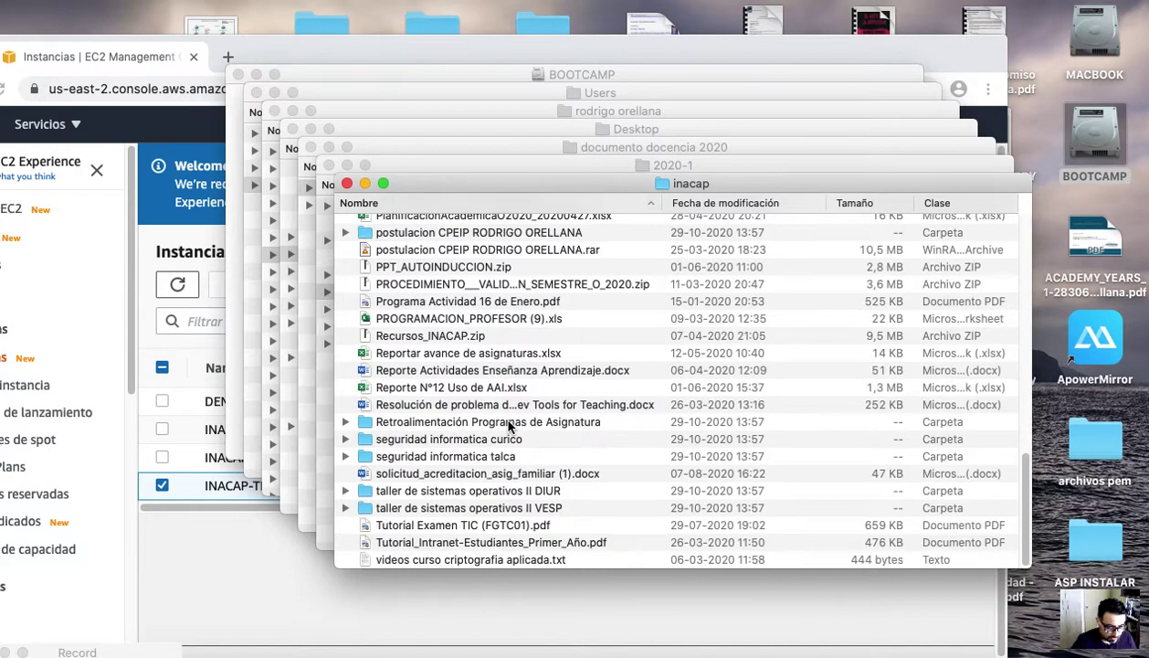
double_click(538, 490)
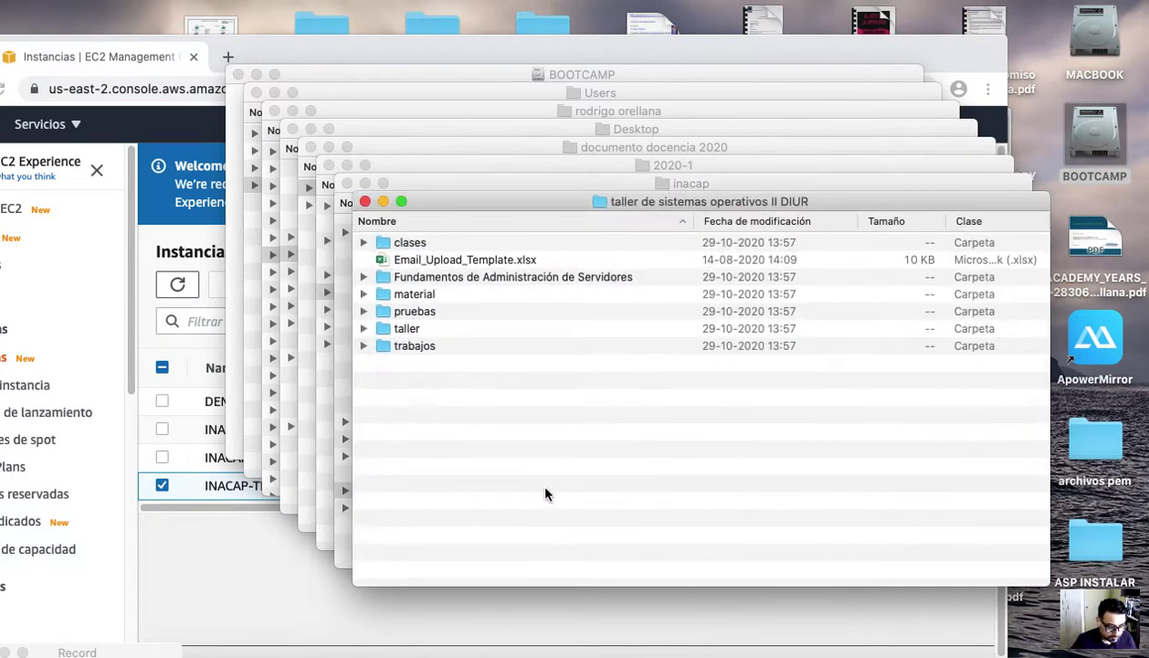
- Open the TOPO4.jpg topology image from the p3 folder inside pruebas and reposition its window to examine the diagram
left_click(419, 312)
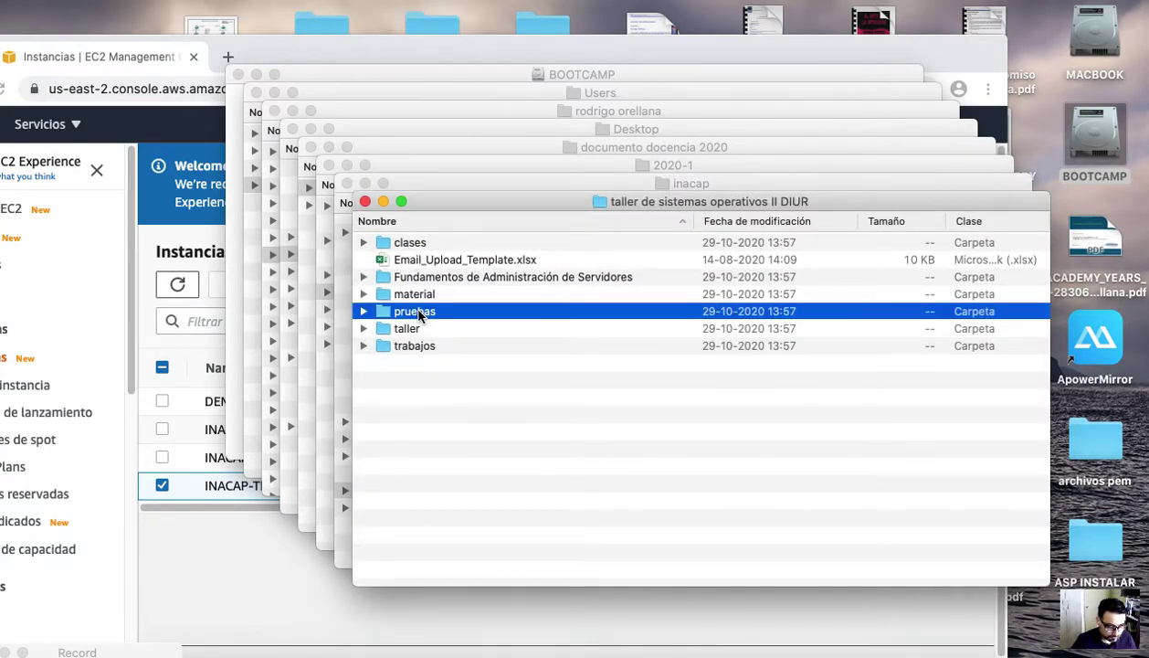
double_click(418, 312)
double_click(415, 399)
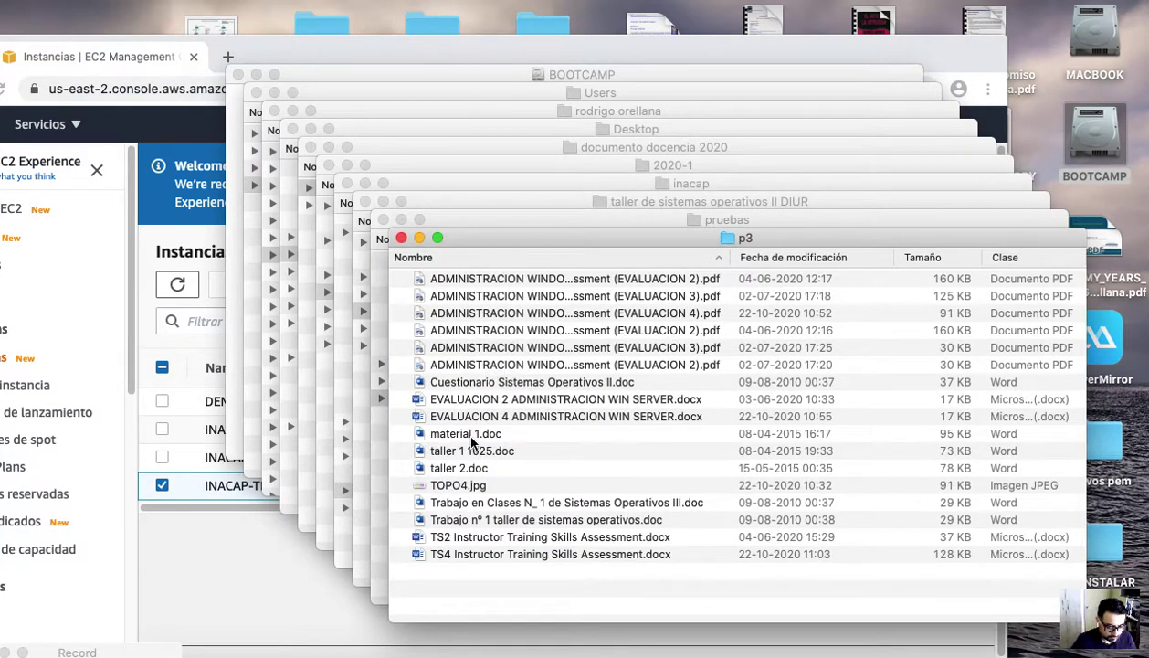
double_click(467, 484)
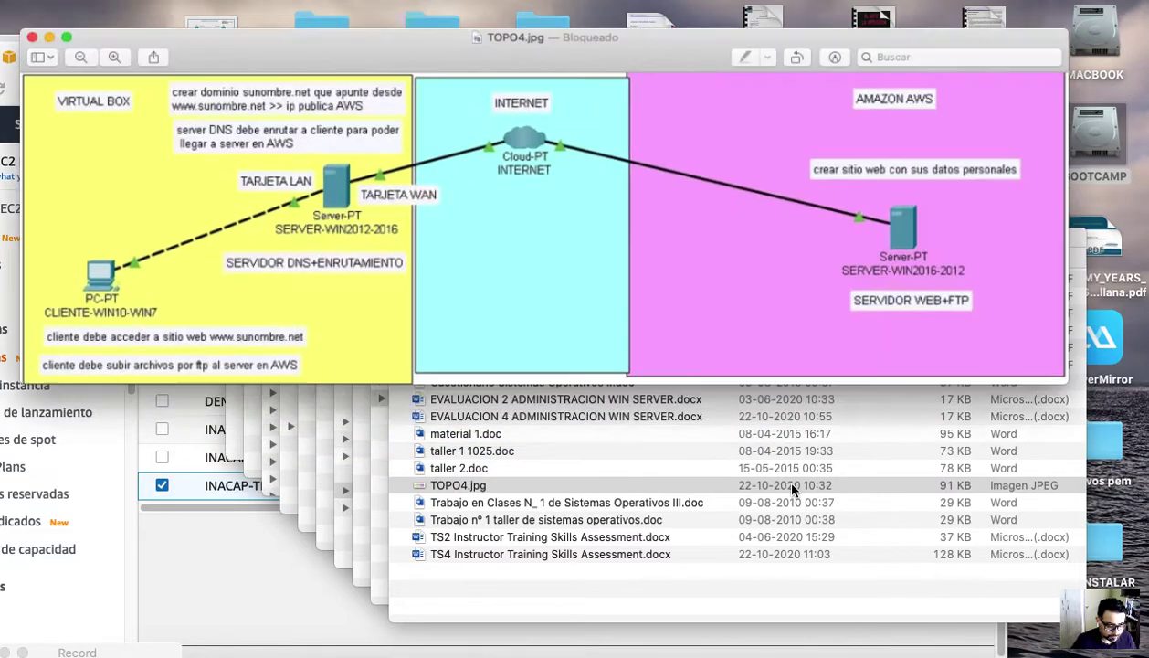
left_click_drag(381, 13, 501, 138)
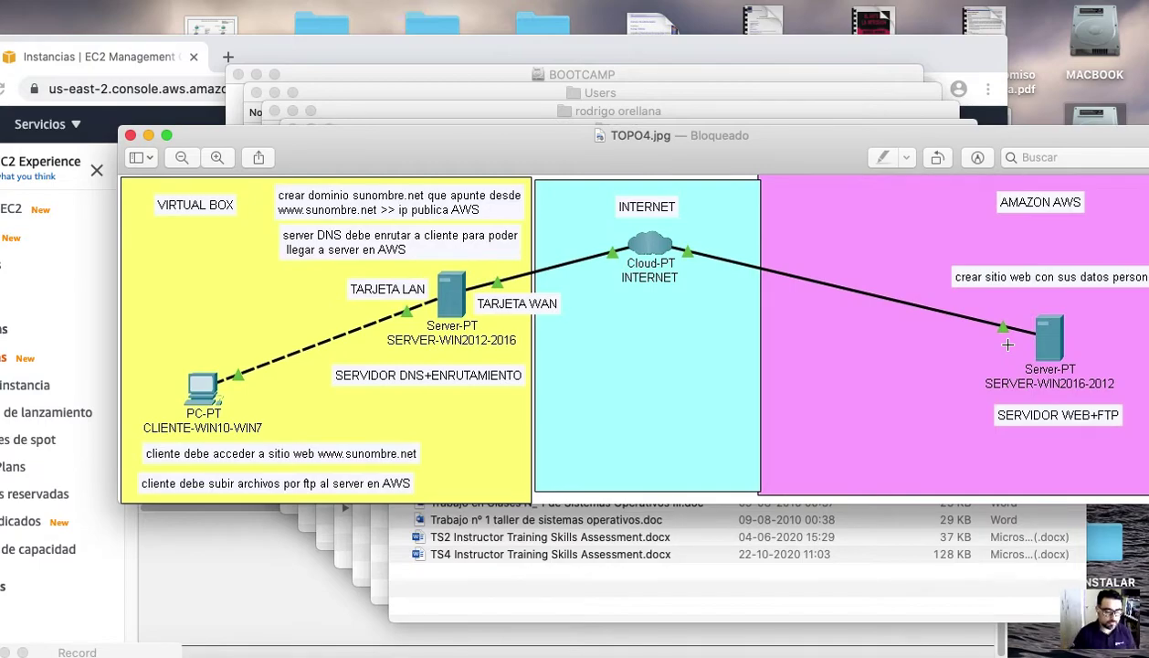
- Return to the EC2 console and start the instance INACAP-TIGS07-104-D-Curicó-T60-WIN2016
left_click(259, 56)
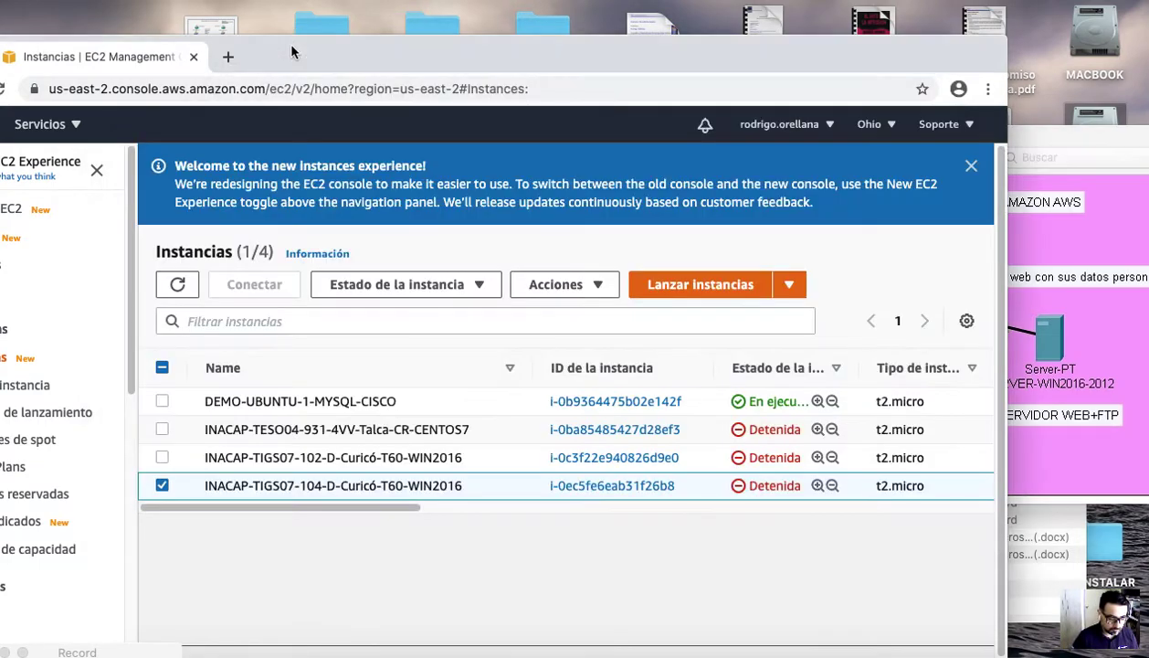
right_click(413, 485)
mouse_move(416, 491)
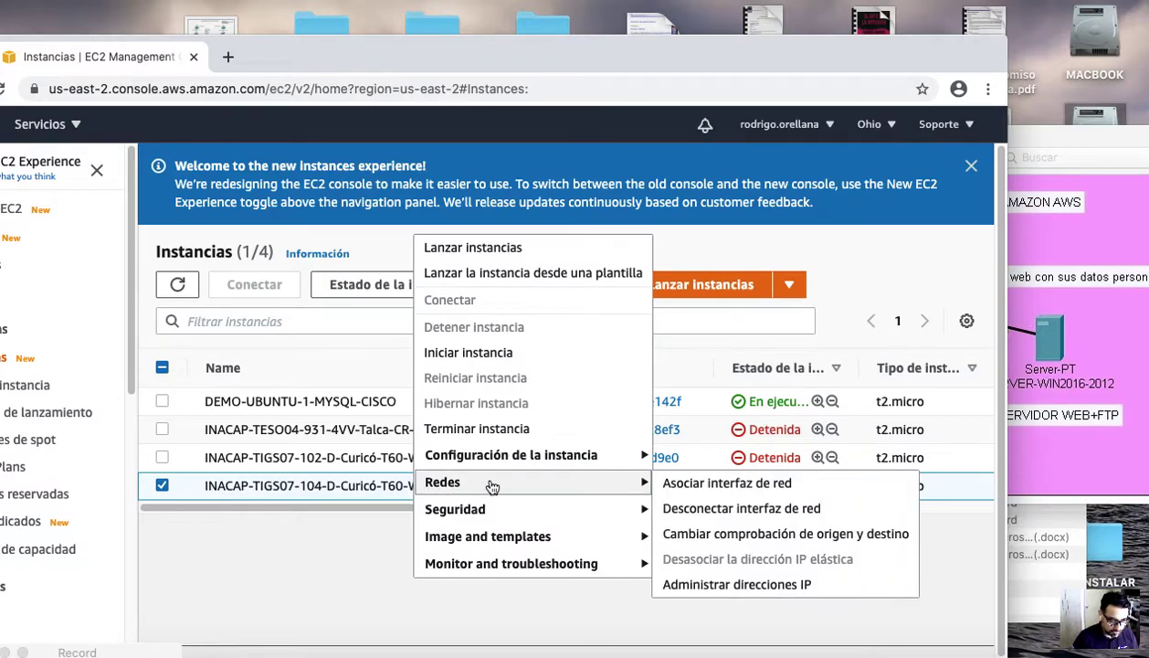
left_click(498, 353)
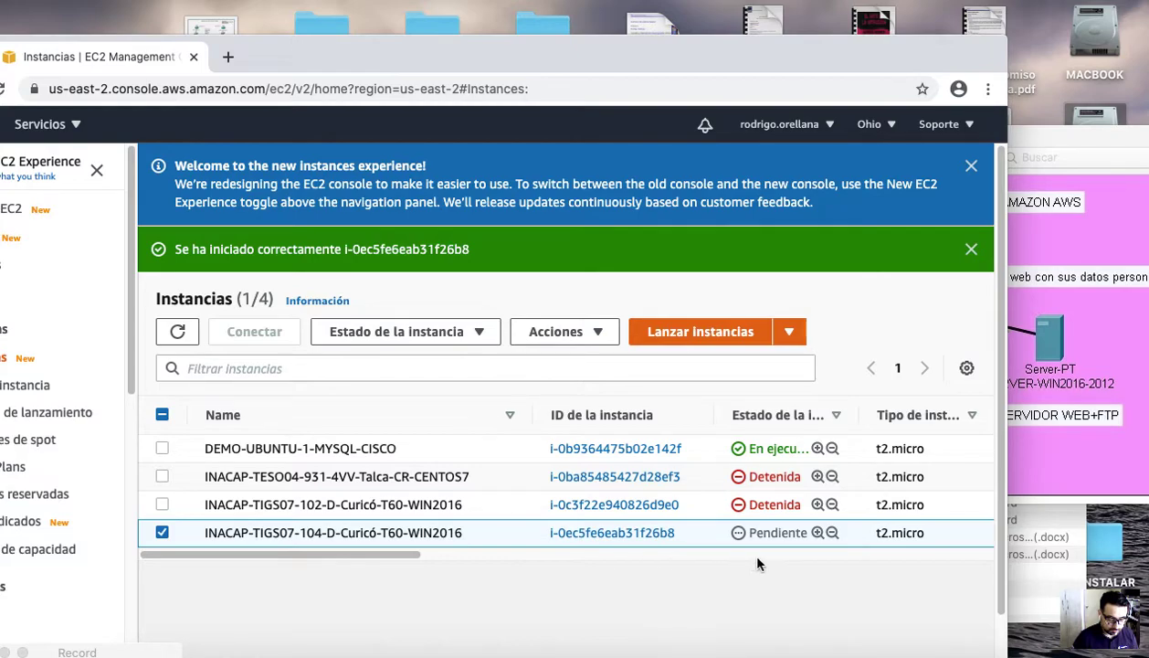
- Bring the TOPO4.jpg diagram forward to review the full network topology, and switch to Oracle VM VirtualBox
left_click_drag(1082, 148, 845, 107)
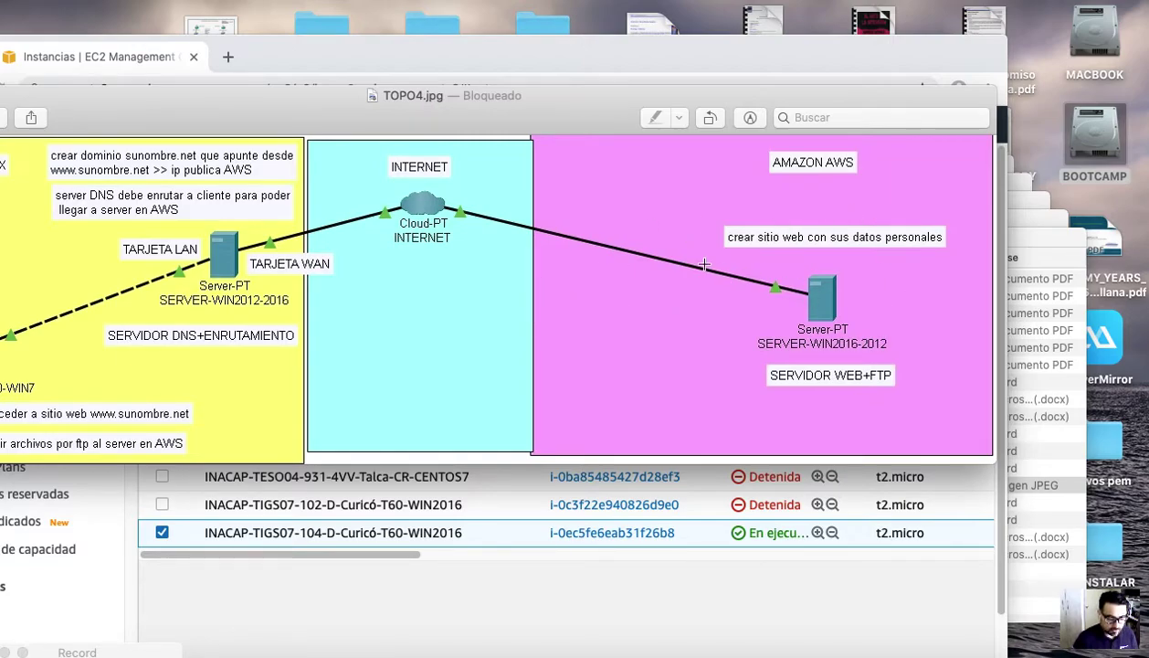
left_click_drag(427, 104, 580, 76)
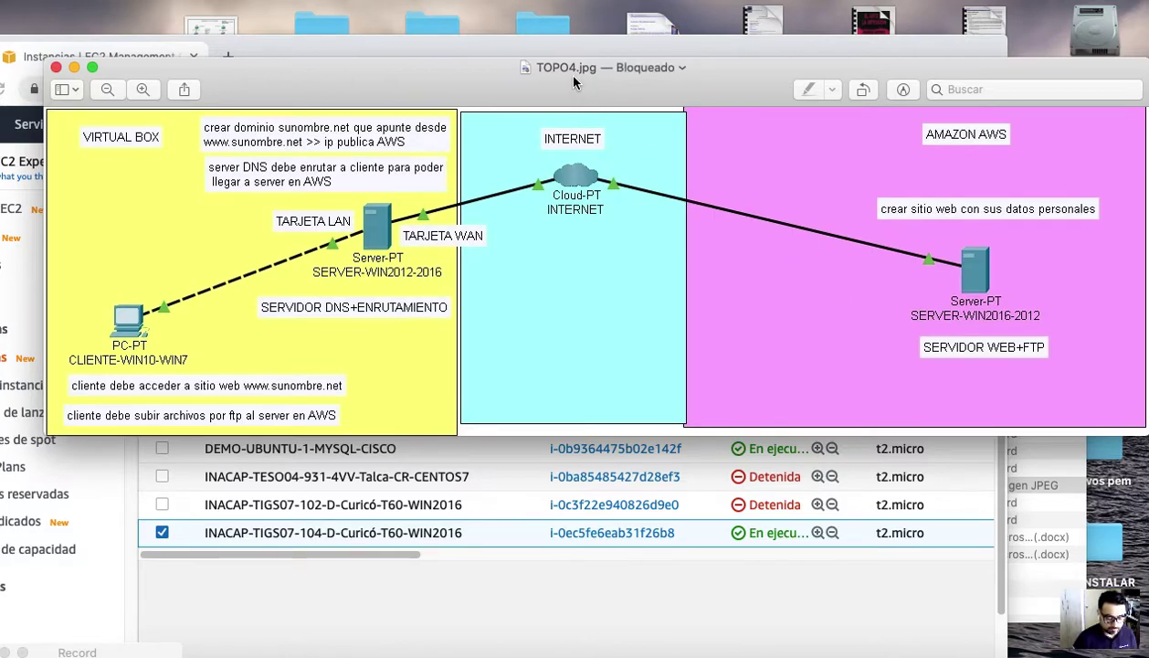
left_click_drag(573, 82, 649, 498)
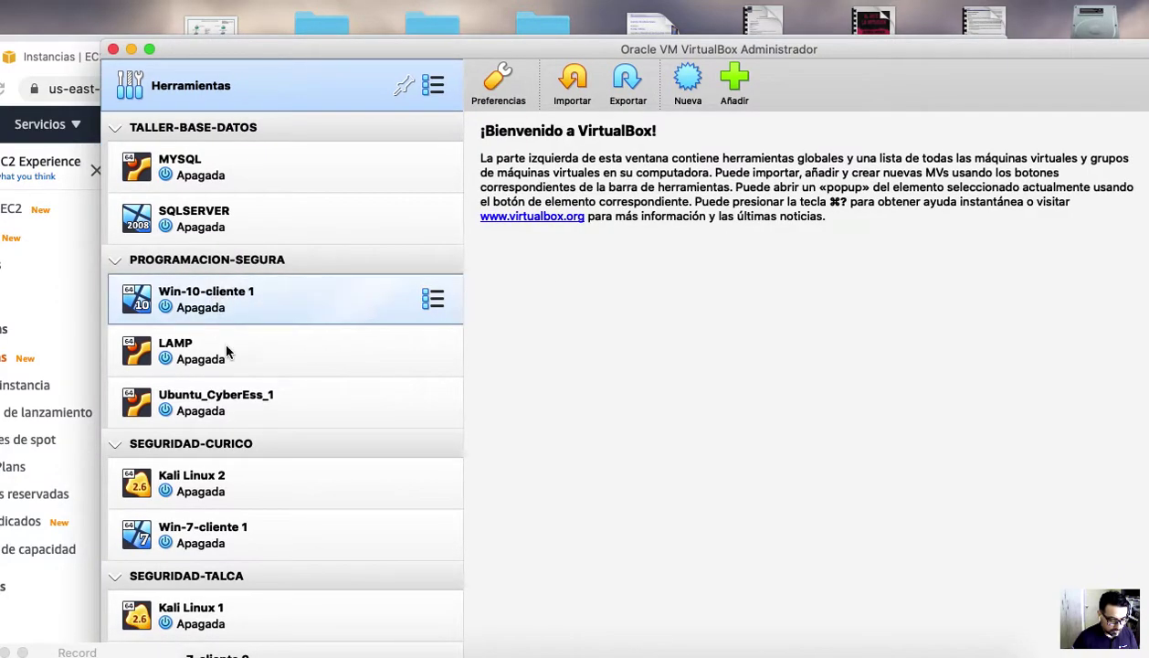
- Check and accept the Adapter 1 network settings of Win-7-cliente 7 in the ADMINISTRACION-WINDOWS-V group, and start that virtual machine
scroll(220, 334, "down", 5)
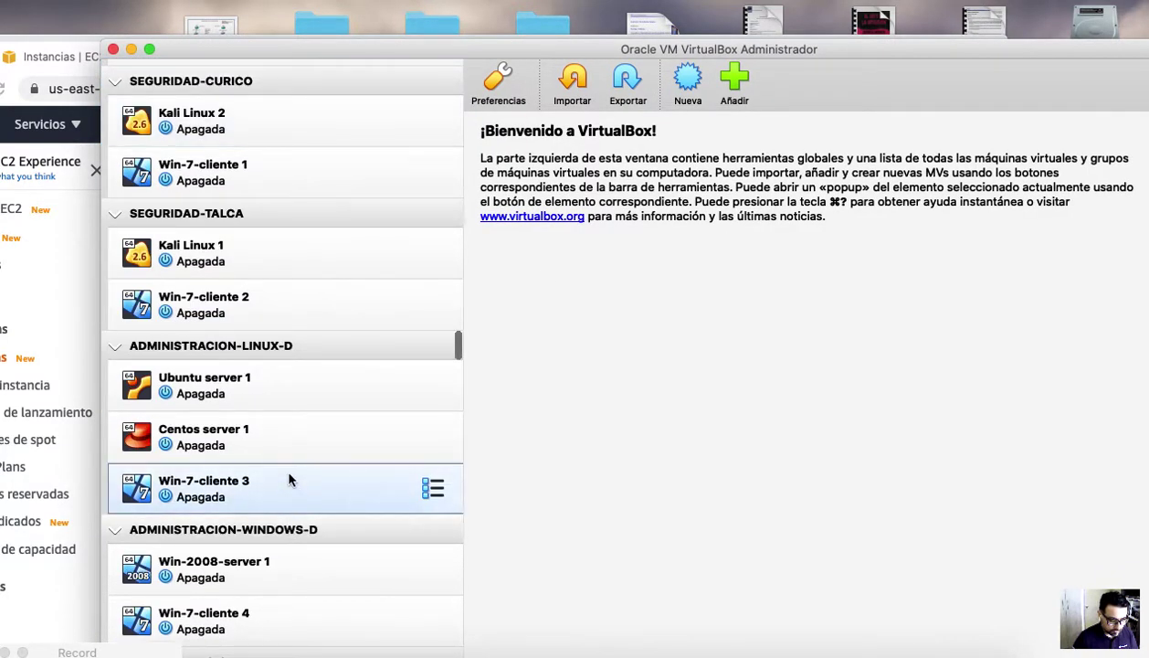
scroll(288, 481, "down", 6)
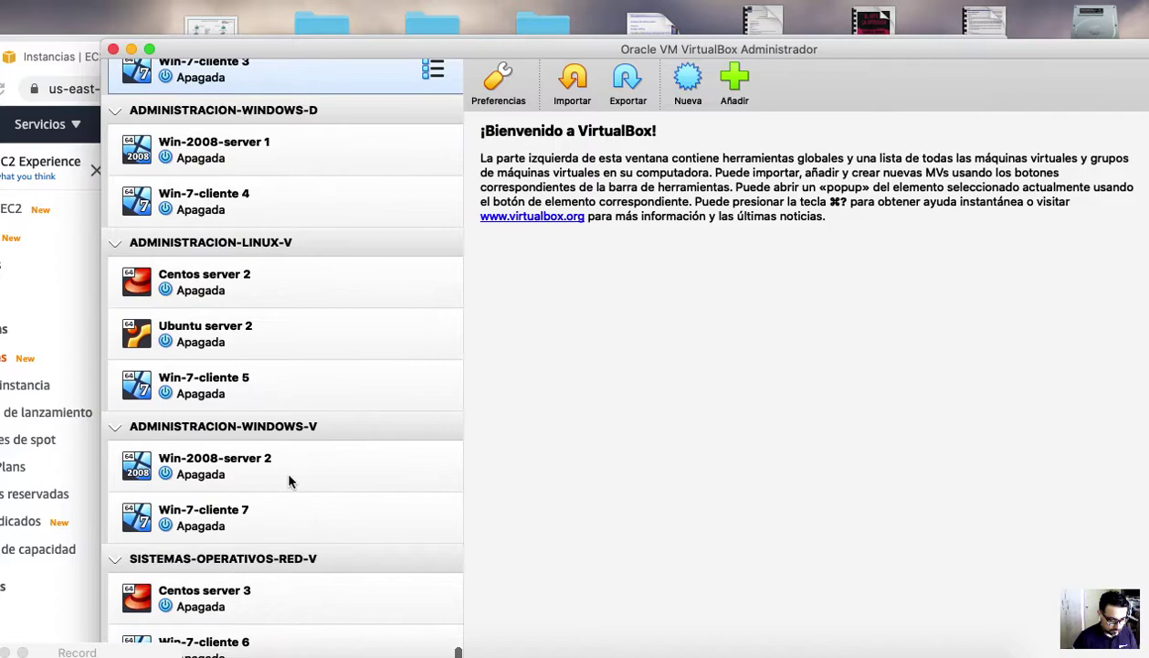
left_click(271, 467)
left_click(167, 511)
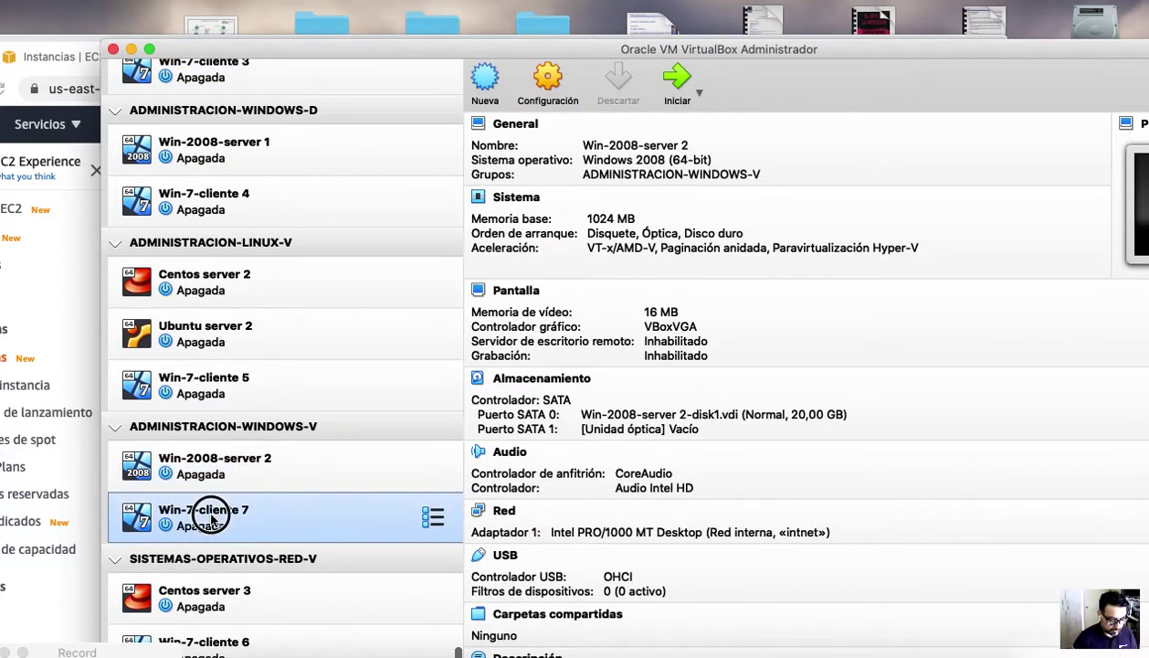
right_click(250, 501)
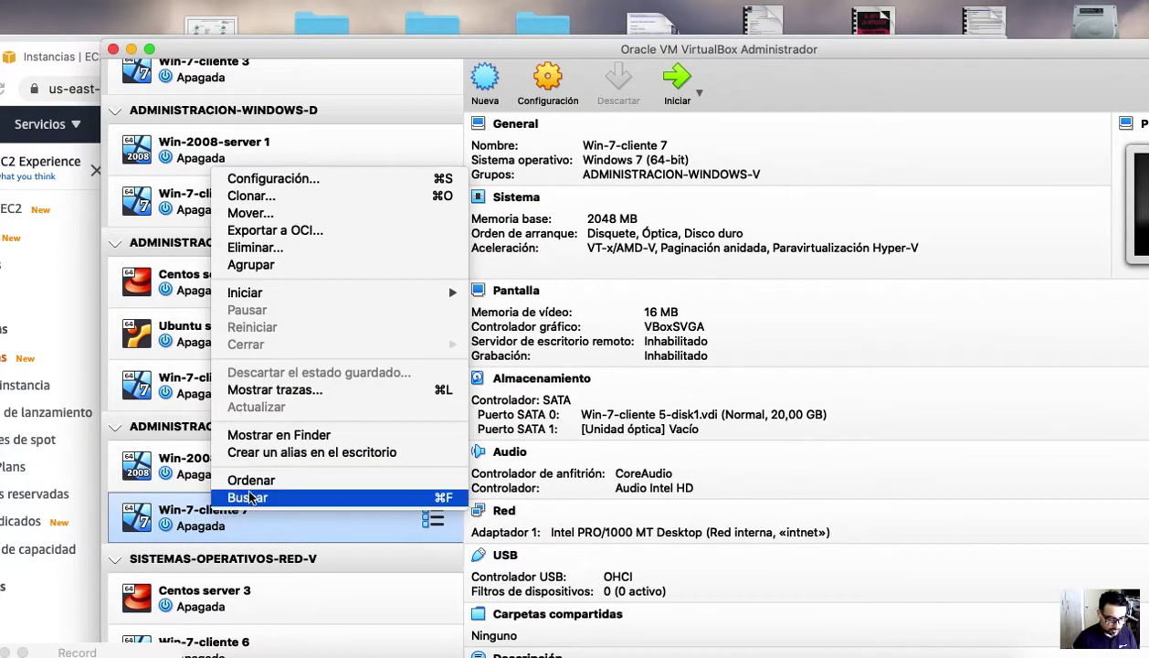
left_click(277, 187)
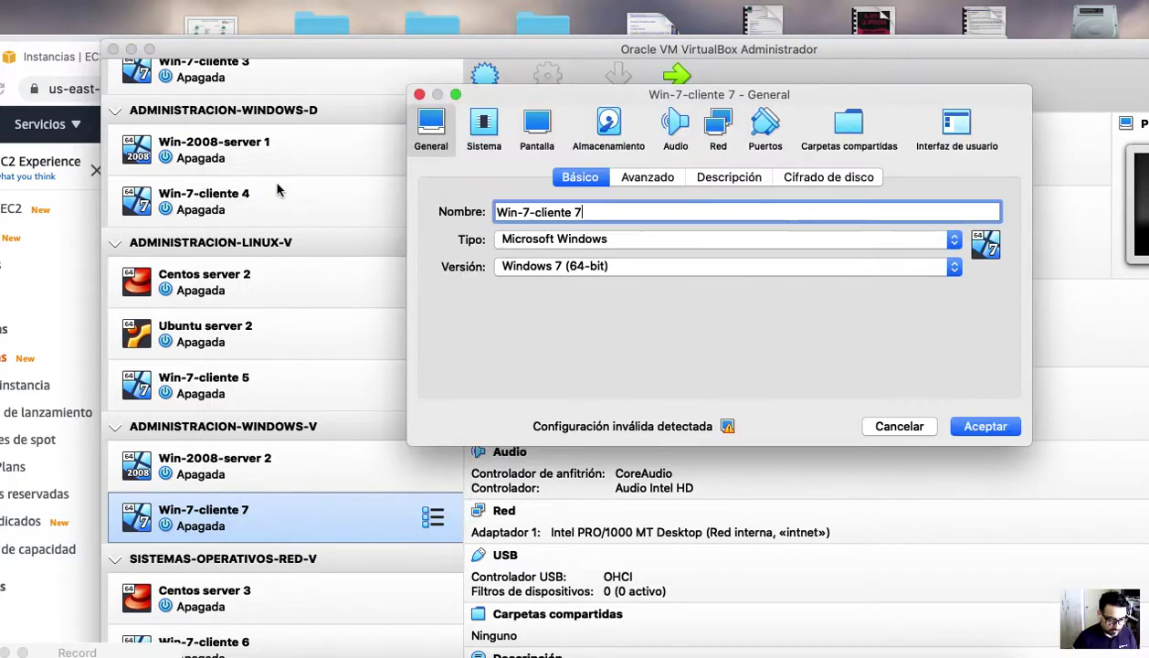
left_click(709, 125)
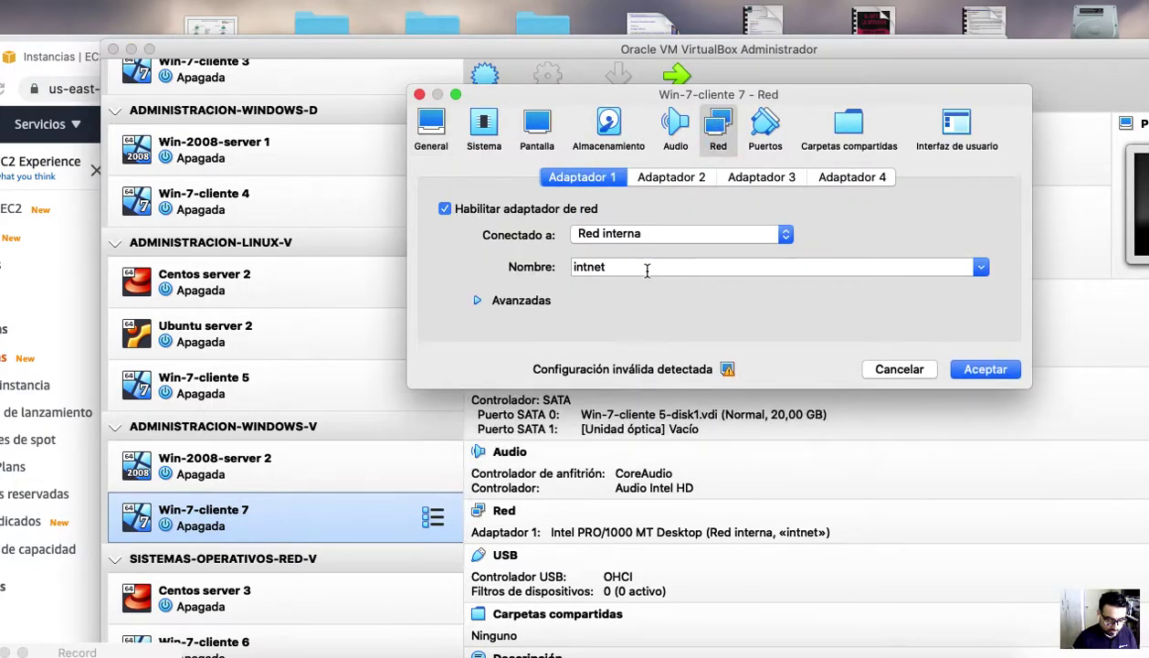
left_click(986, 370)
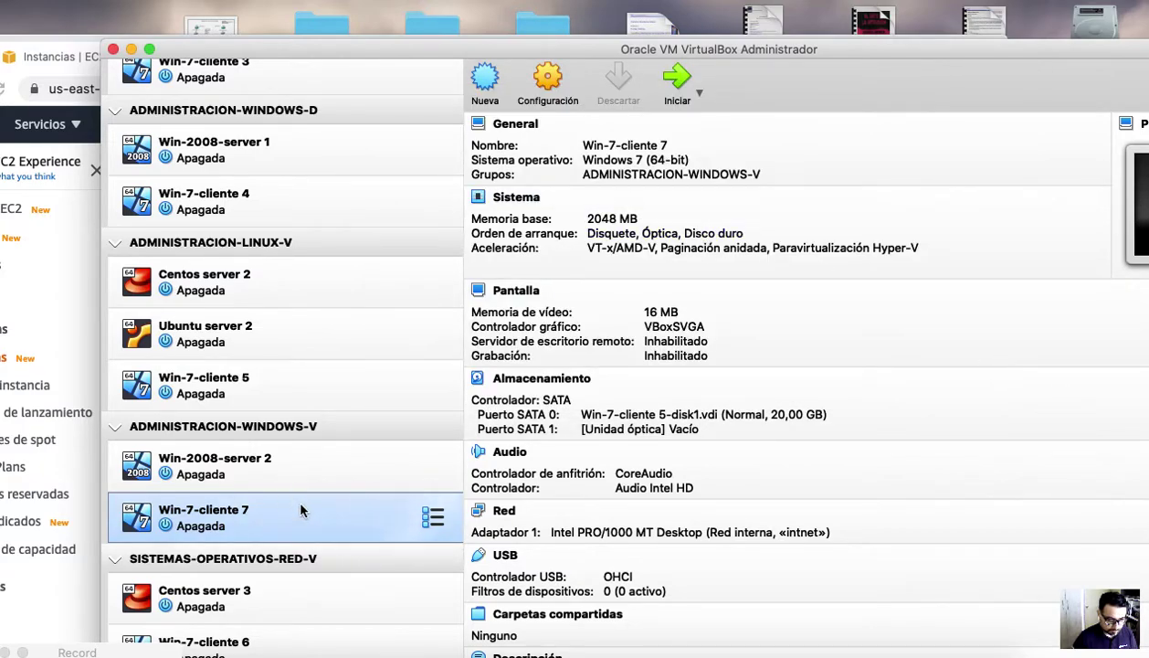
- In the network settings of Win-2008-server 2, enable Adapter 2 as a bridged adapter (Adaptador puente) on en1: Wi-Fi (AirPort)
right_click(269, 468)
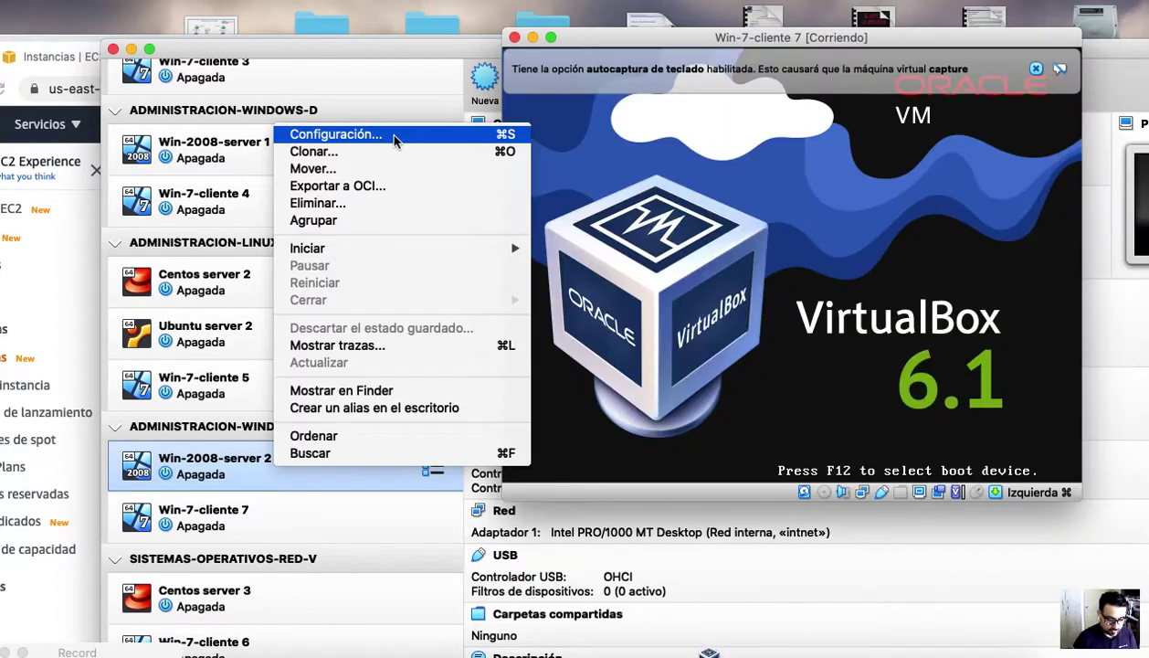
left_click(394, 137)
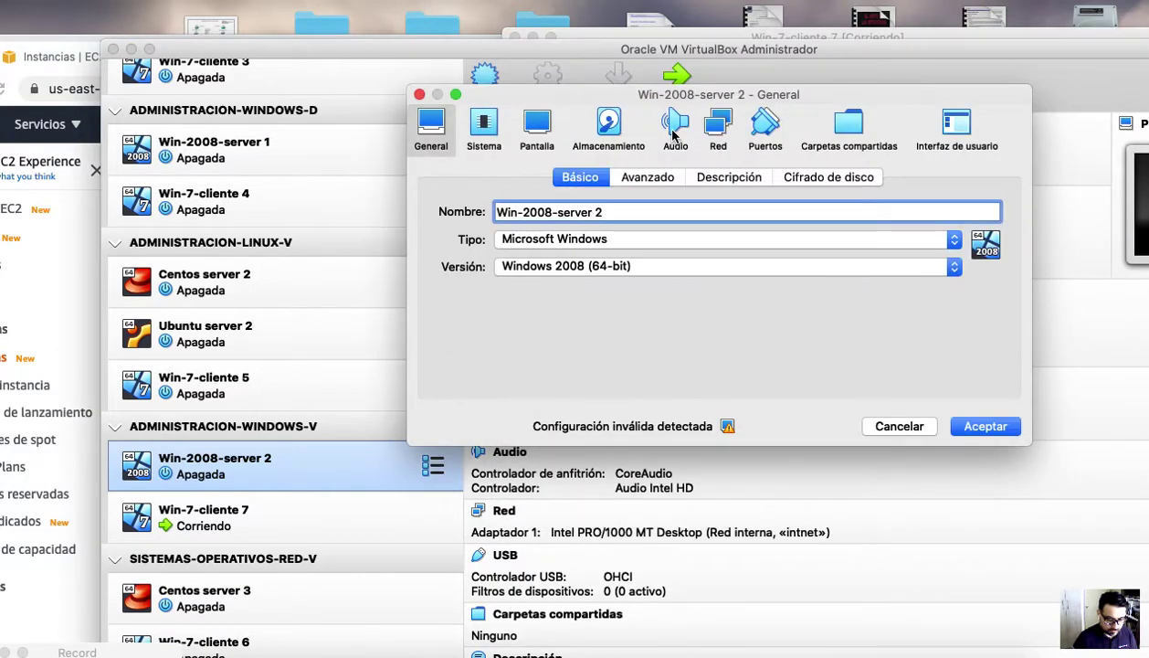
left_click(718, 128)
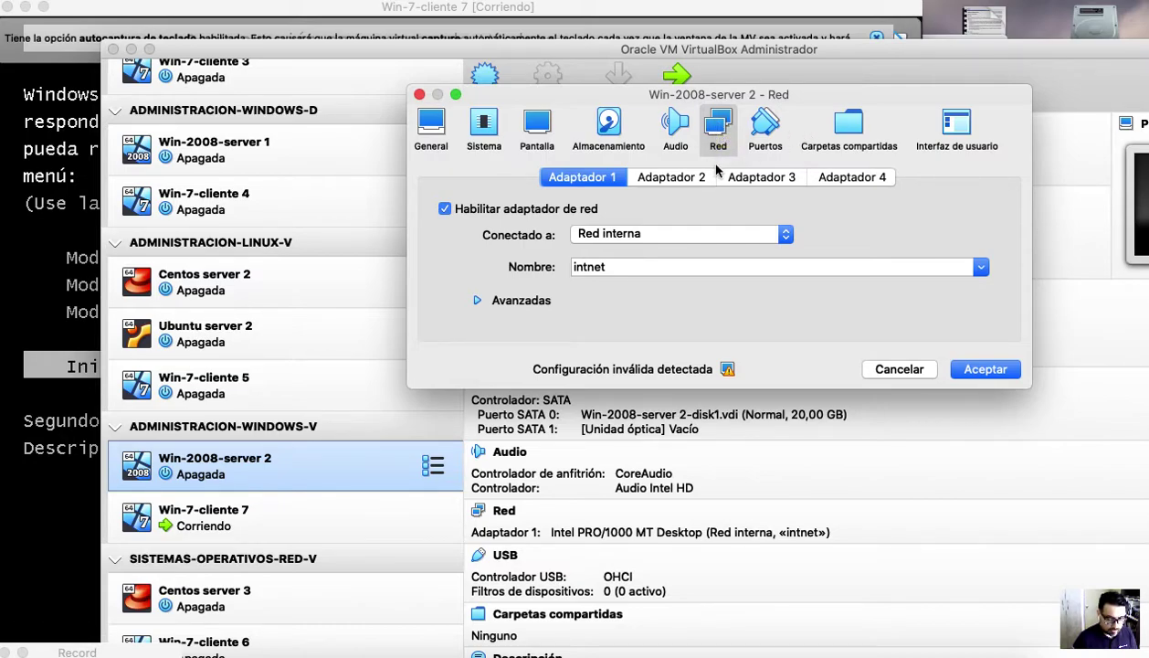
left_click(663, 175)
left_click(523, 210)
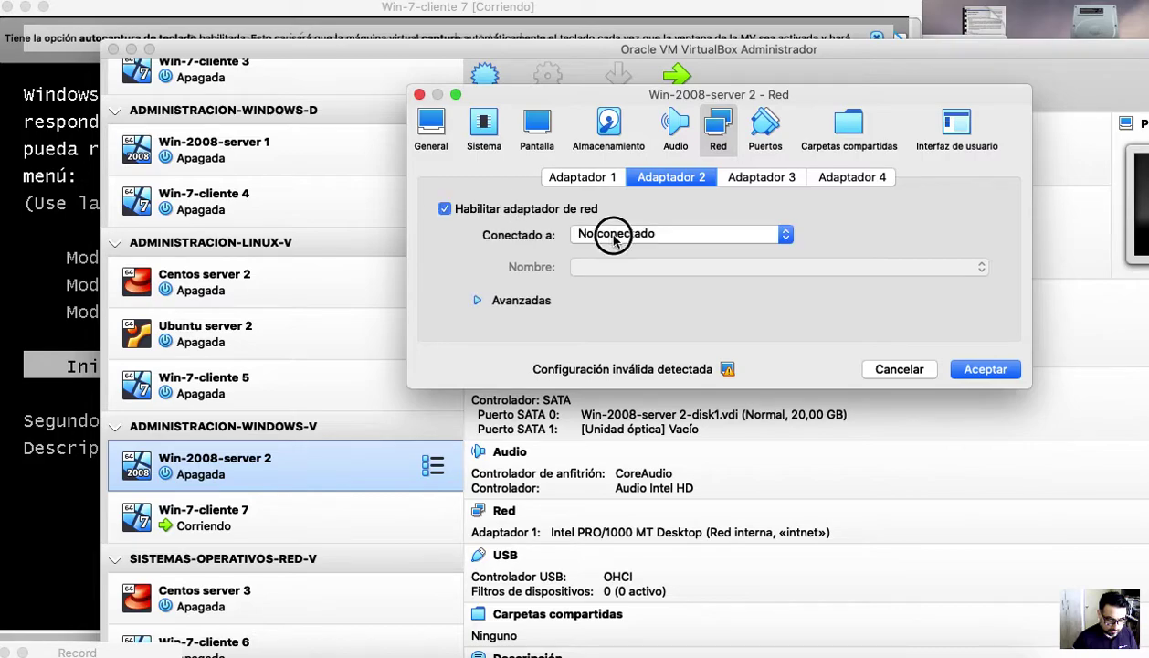
left_click(630, 234)
left_click(635, 138)
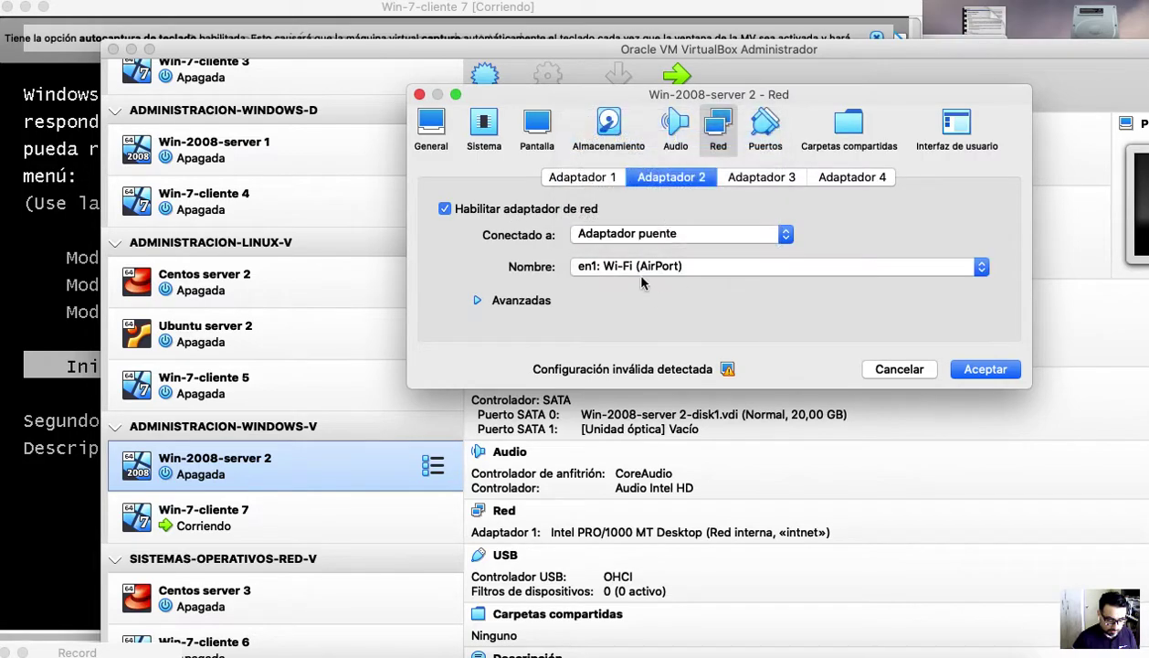
- Set Adapter 2's promiscuous mode to Permitir MVs, accept the settings after comparing them with Adapter 1, and start Win-2008-server 2
left_click(542, 307)
left_click(637, 357)
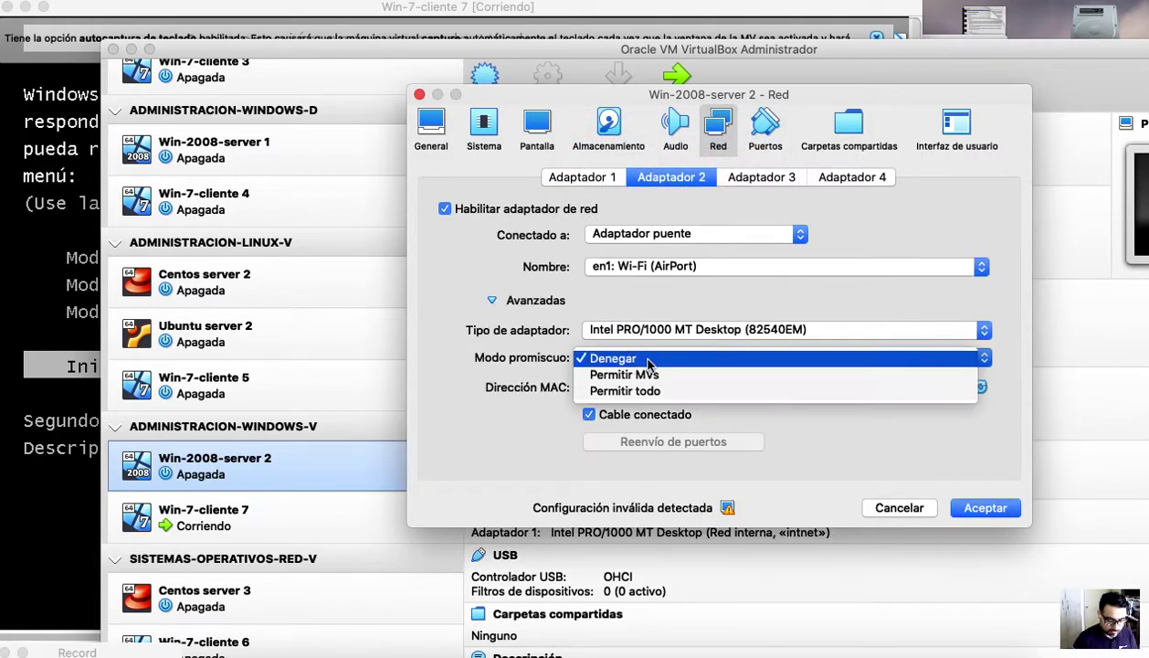
left_click(637, 375)
left_click(612, 177)
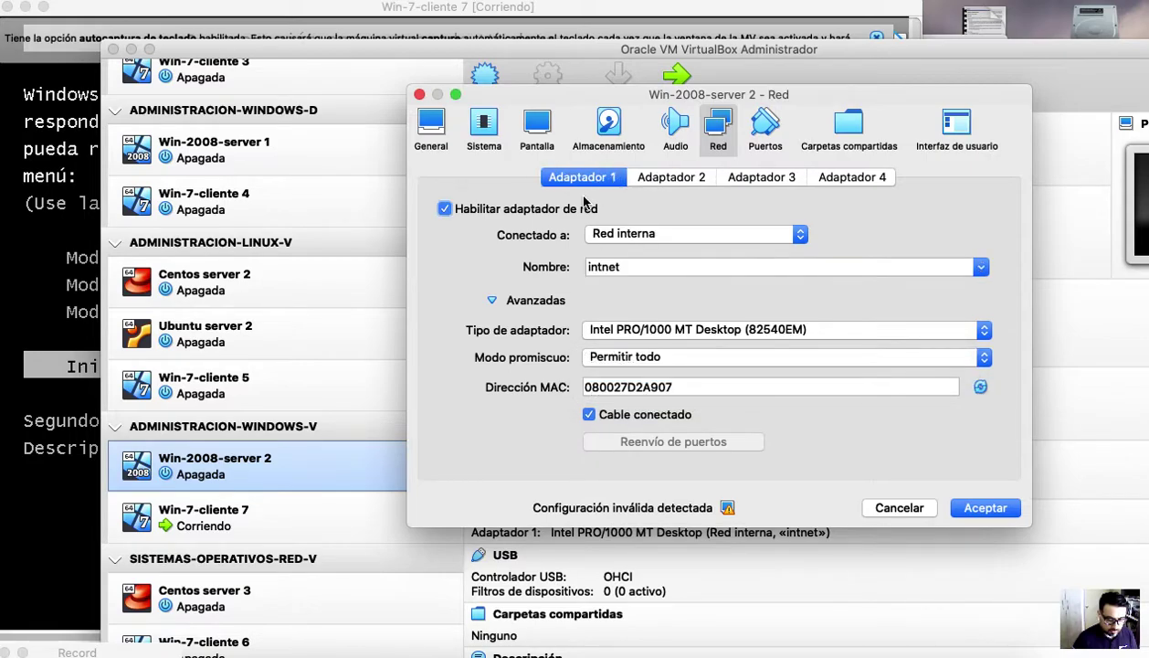
left_click(661, 174)
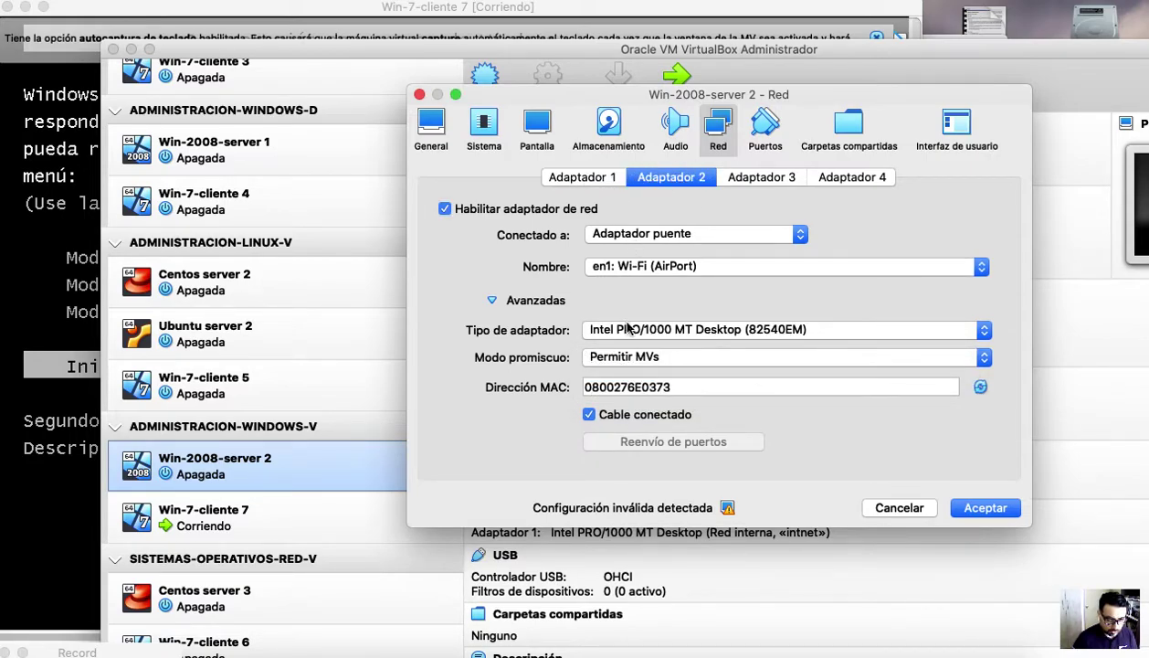
left_click(581, 182)
left_click(703, 180)
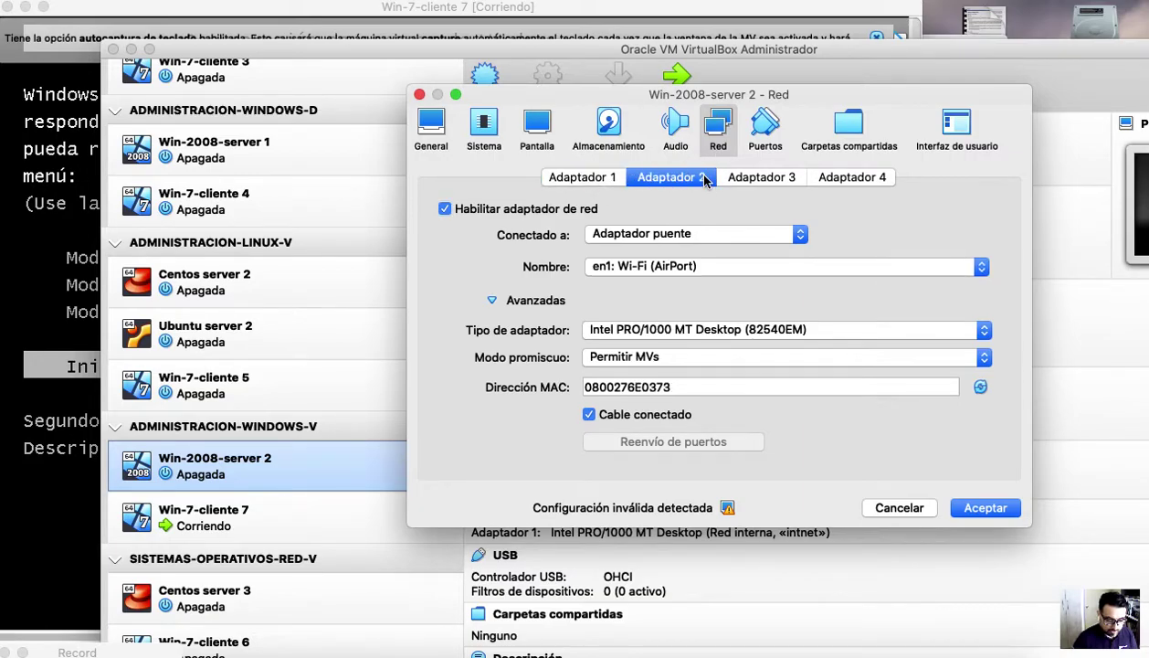
left_click(576, 182)
left_click(974, 506)
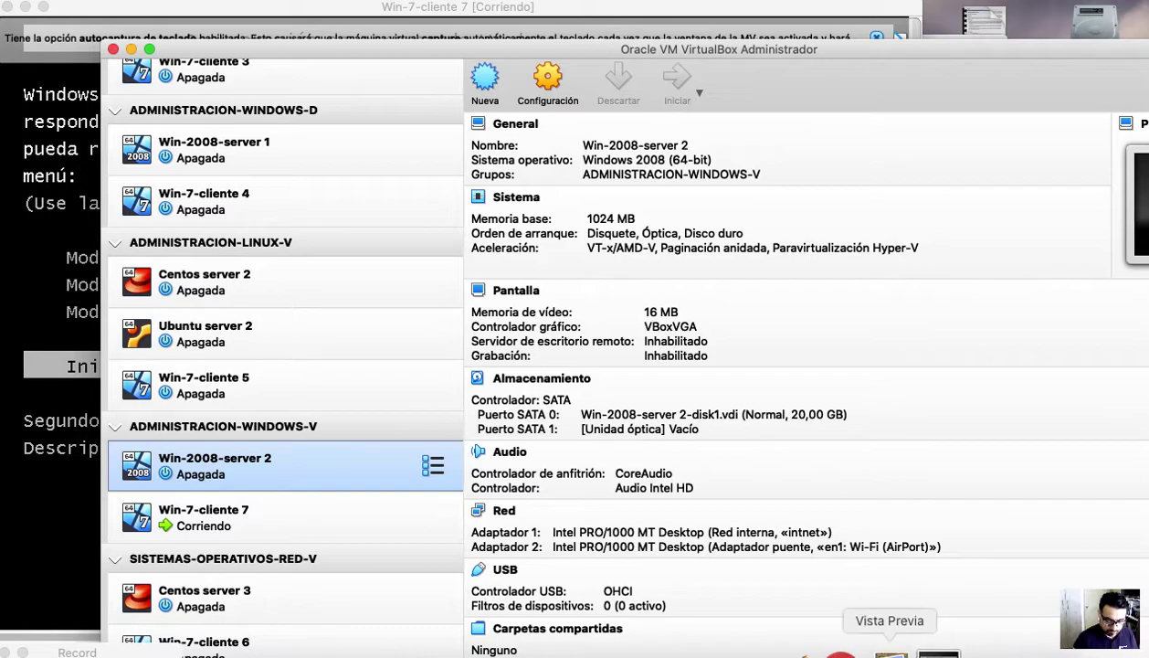
- Bring the TOPO4.jpg diagram forward and move its window aside to uncover the booting Win-2008-server 2
left_click(887, 651)
left_click_drag(710, 493, 740, 186)
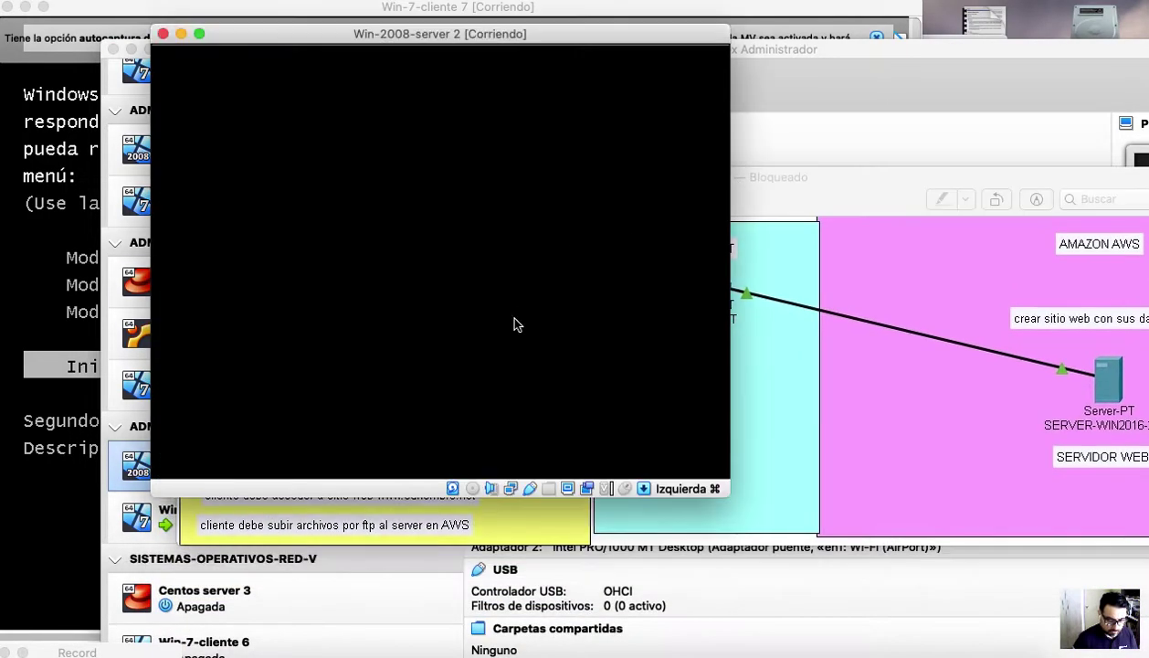
left_click(781, 186)
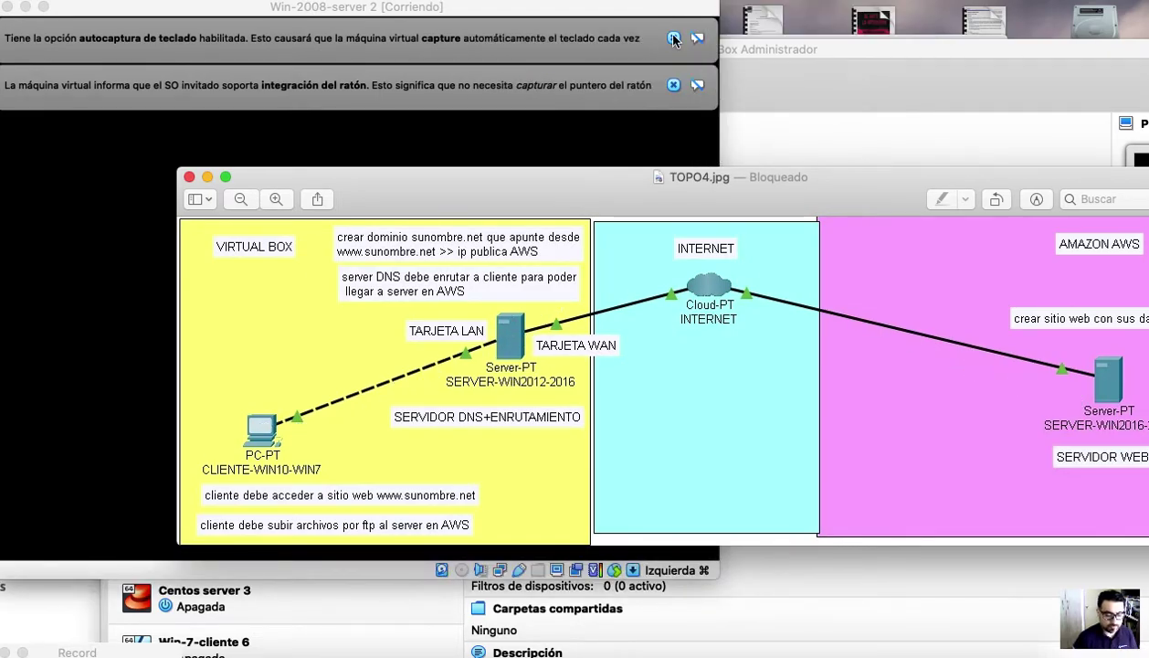
left_click_drag(639, 187, 945, 475)
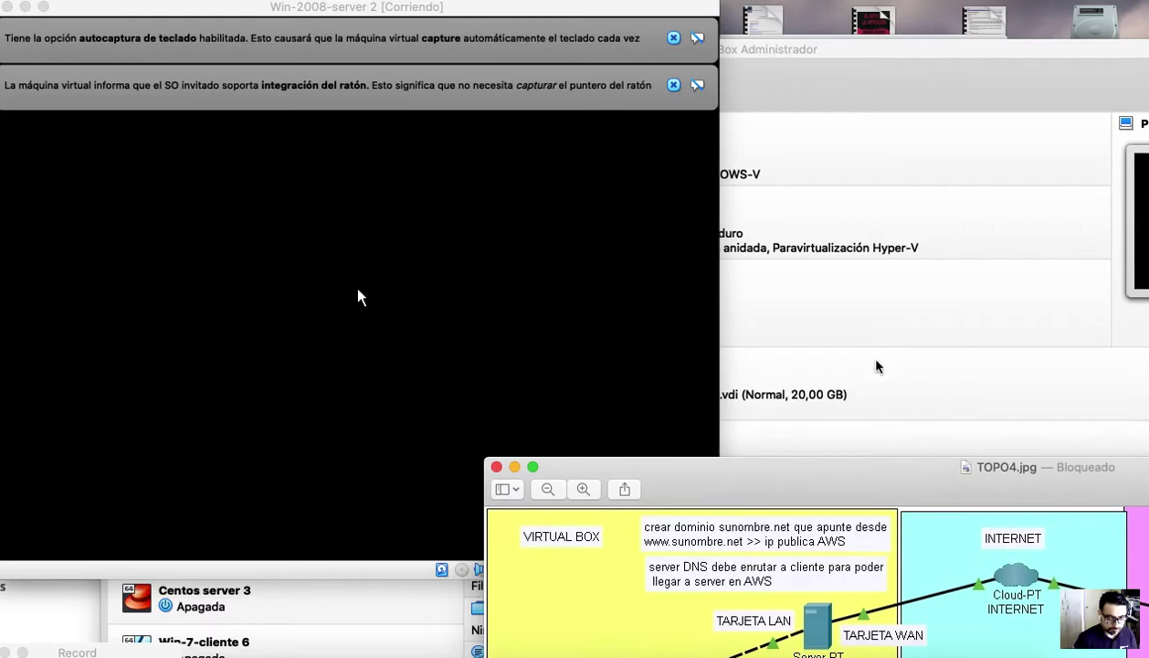
- Minimize the VirtualBox manager and bring the EC2 instances console forward, repositioning its window to show the instance list
left_click(811, 53)
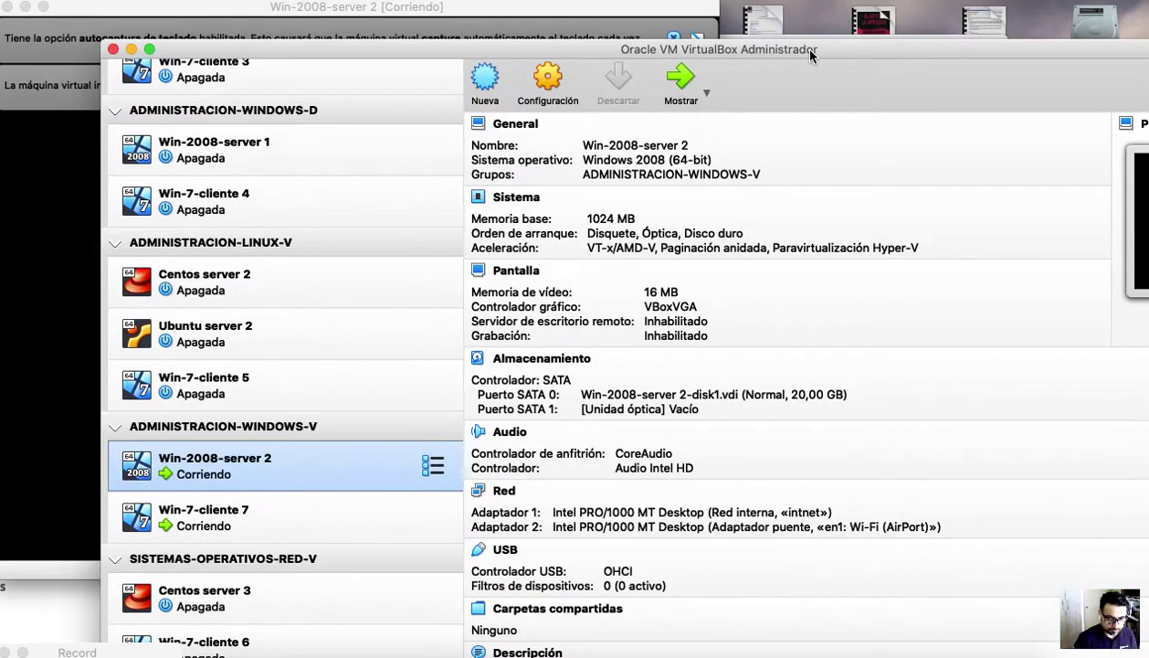
double_click(711, 52)
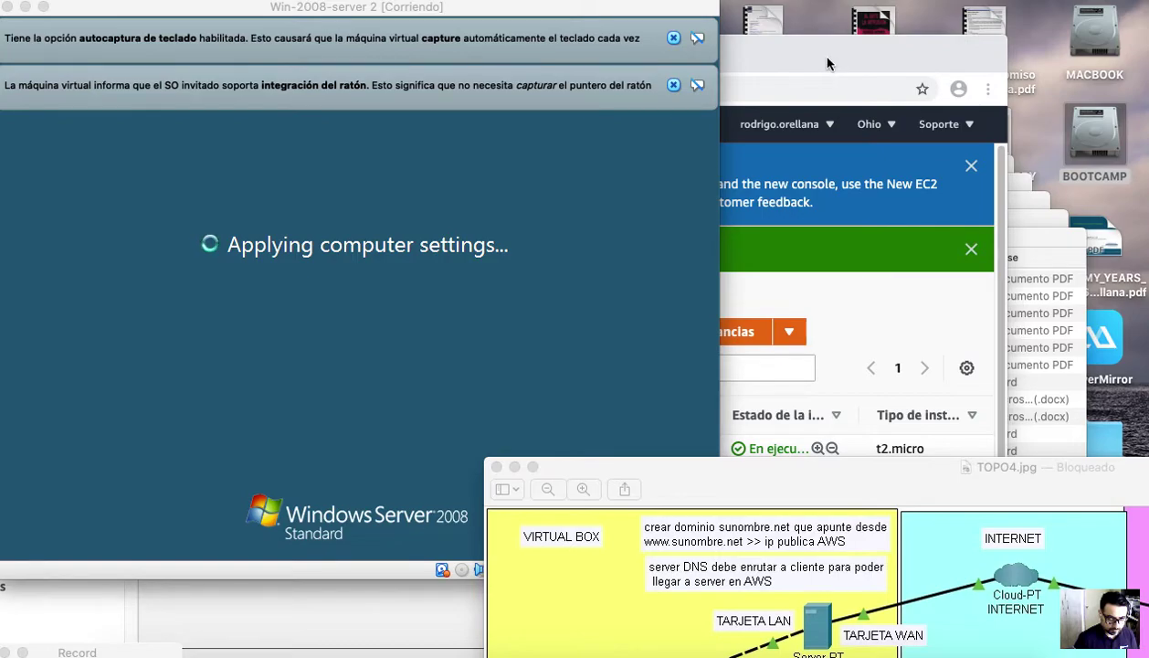
left_click(813, 64)
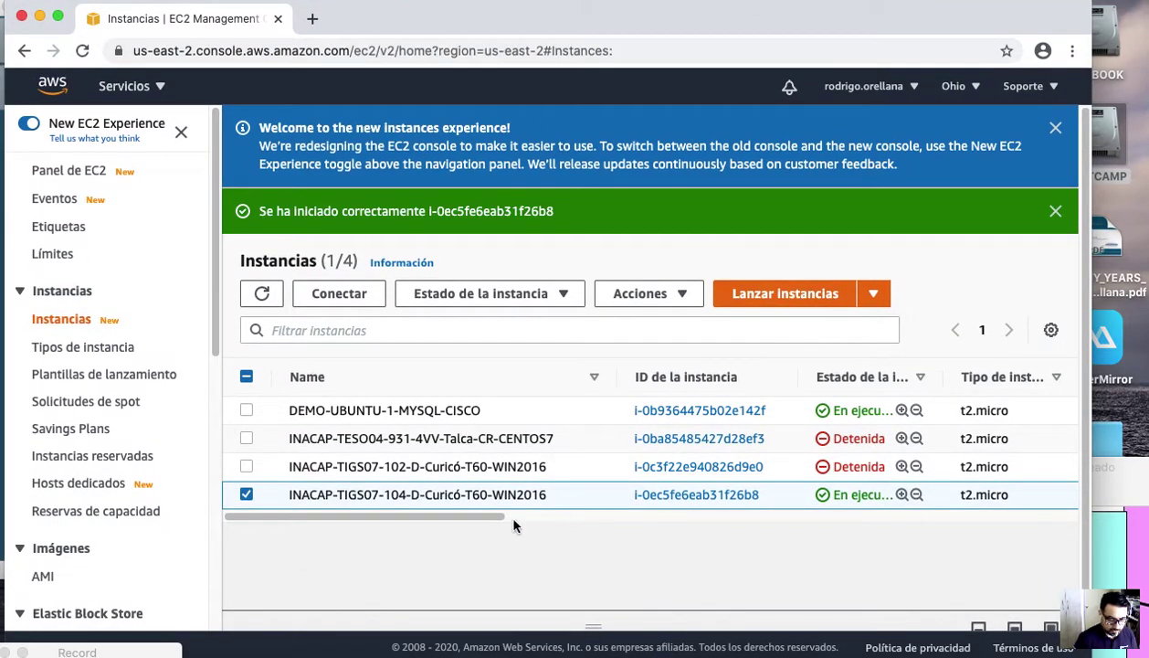
mouse_move(461, 516)
left_mouse_down()
mouse_move(556, 519)
mouse_move(470, 514)
left_mouse_up()
left_click_drag(407, 25, 500, 192)
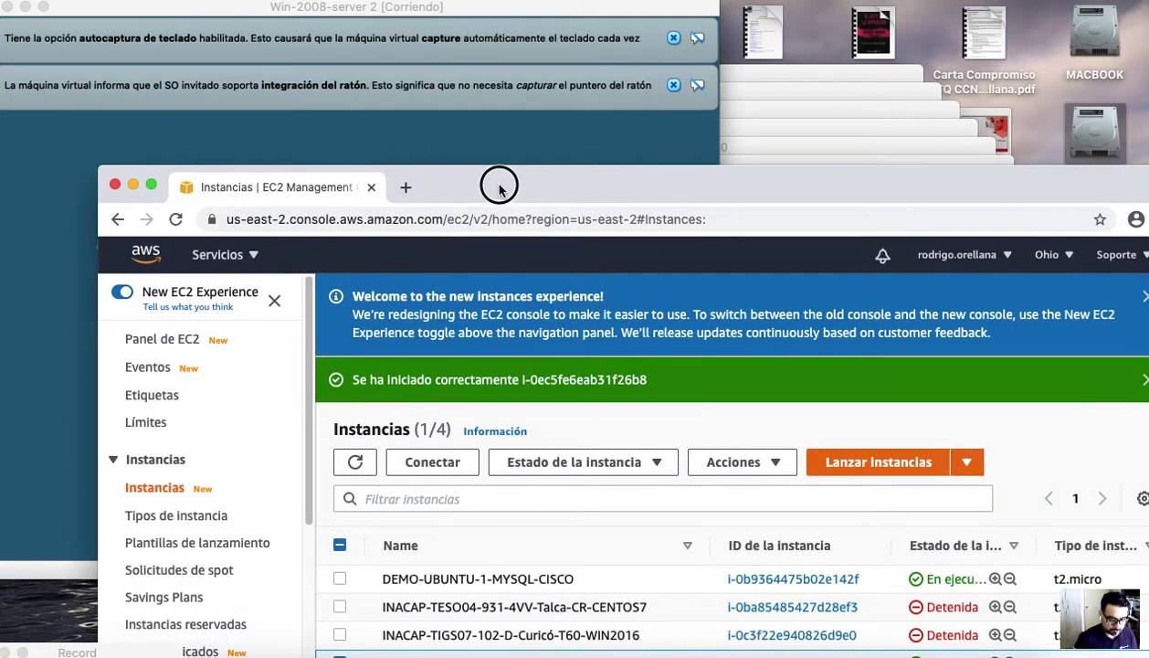
double_click(500, 186)
- Open the connection page of instance INACAP-TIGS07-104-D-Curicó-T60-WIN2016 and show its RDP client (Cliente de RDP) details
right_click(504, 491)
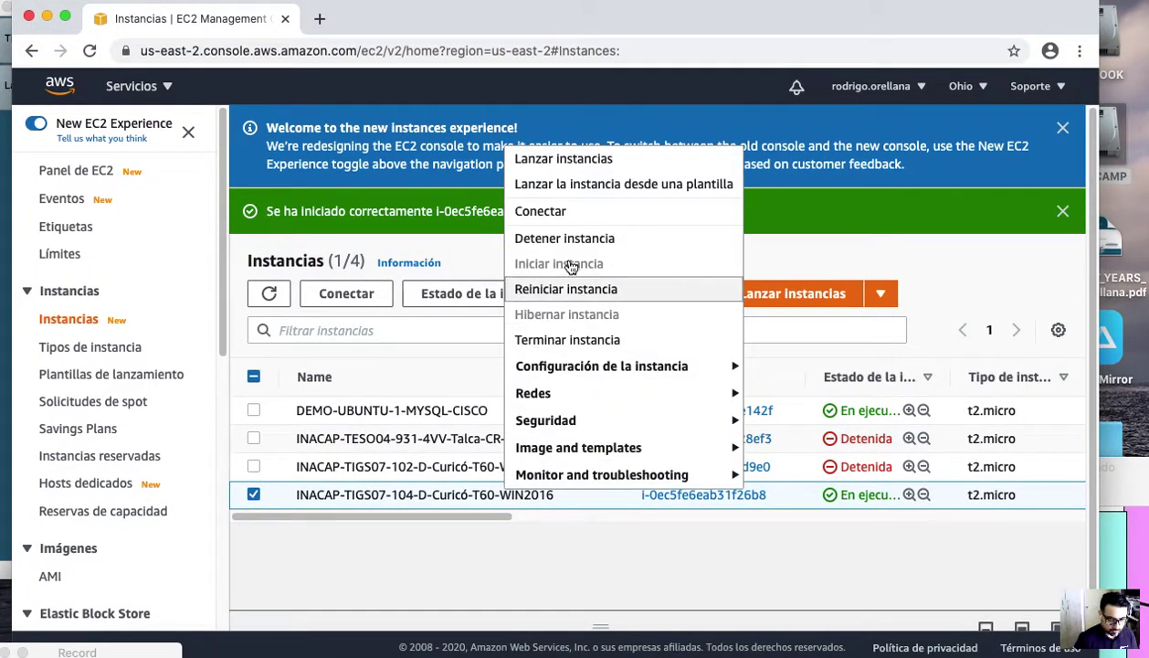
left_click(594, 217)
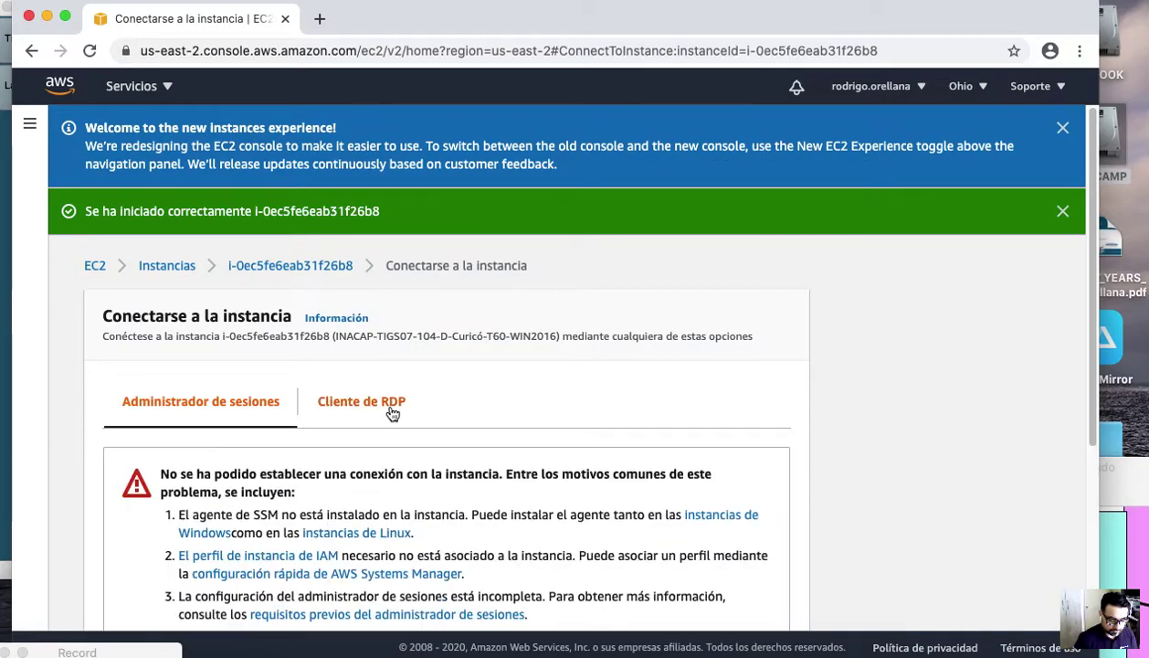
left_click(419, 402)
scroll(452, 525, "down", 5)
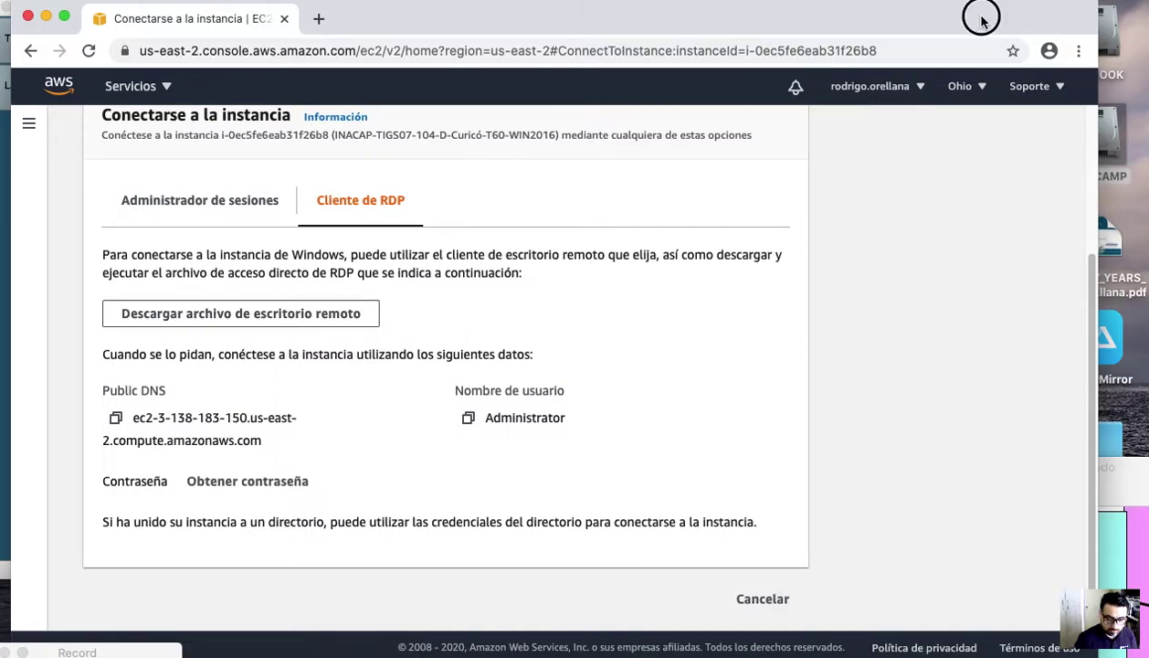
- Open the archivos pem folder on the desktop and launch the connection file INACAP-TIGS07-104-D-Curicó-T60-WIN2016.rdp
left_click_drag(954, 27, 885, 27)
double_click(1070, 484)
double_click(1091, 452)
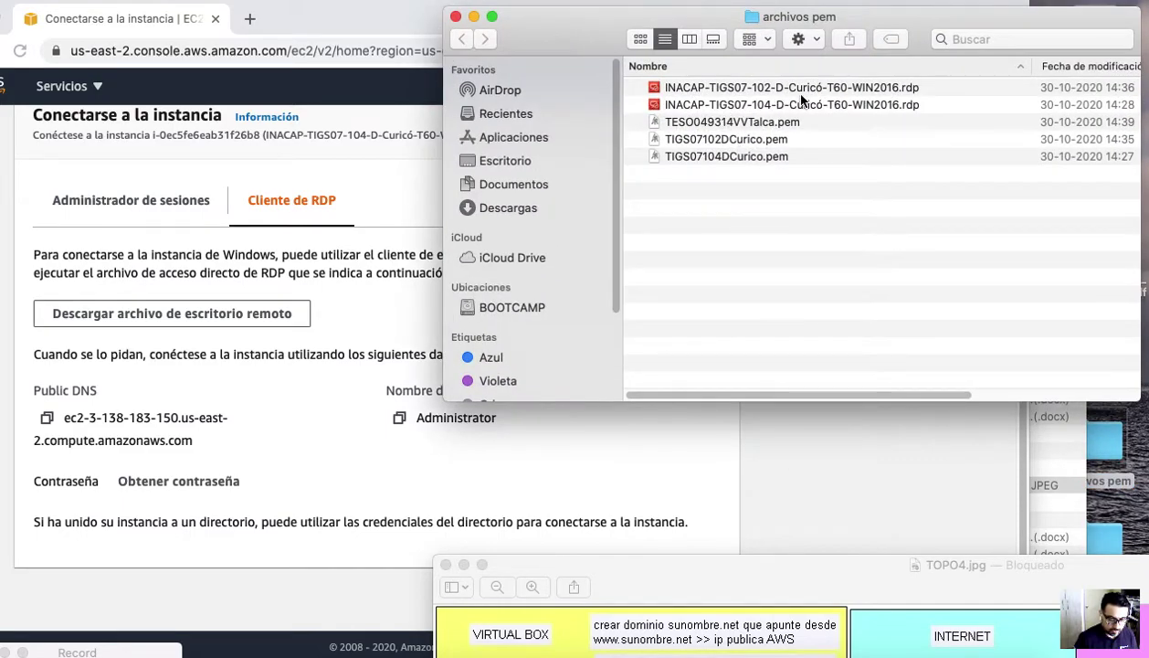
left_click(775, 106)
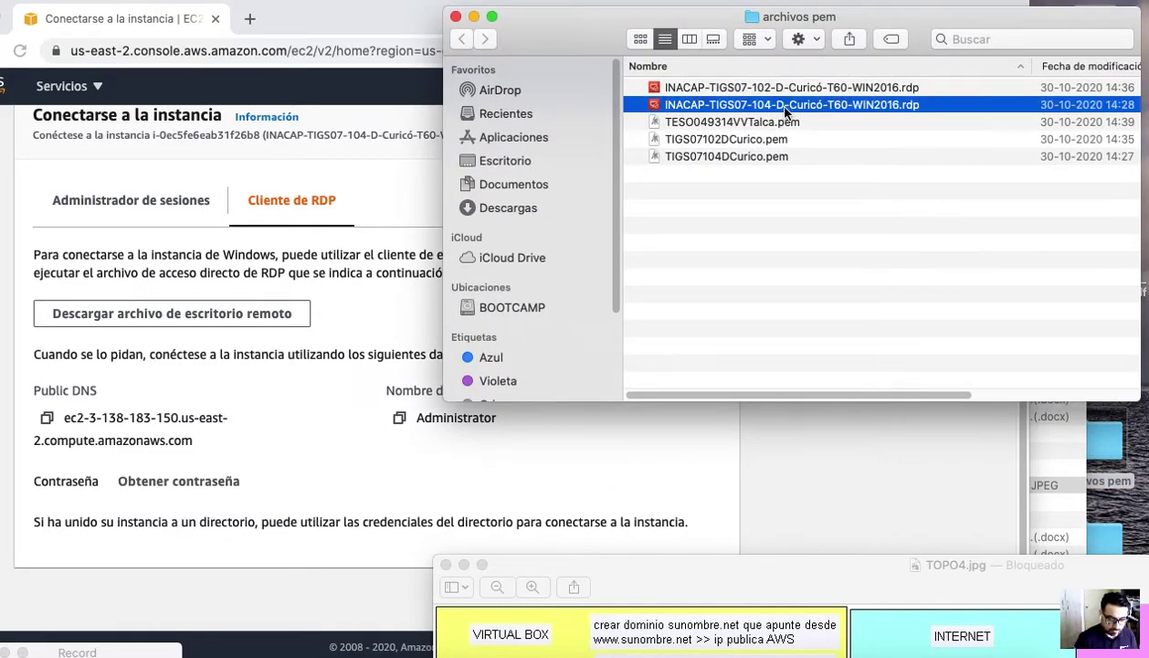
double_click(785, 106)
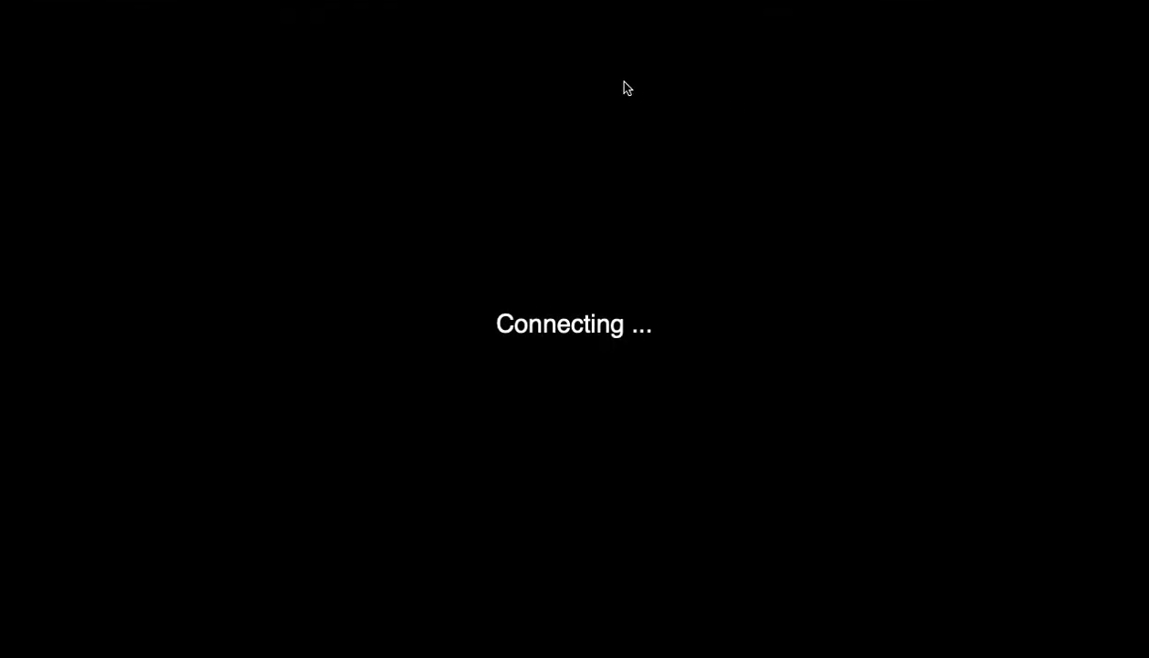
- Cancel the remote connection, delete the saved desktop ec2-13-58-99-29.us-east-2.compute.amazonaws.com, and close Microsoft Remote Desktop
left_click(632, 70)
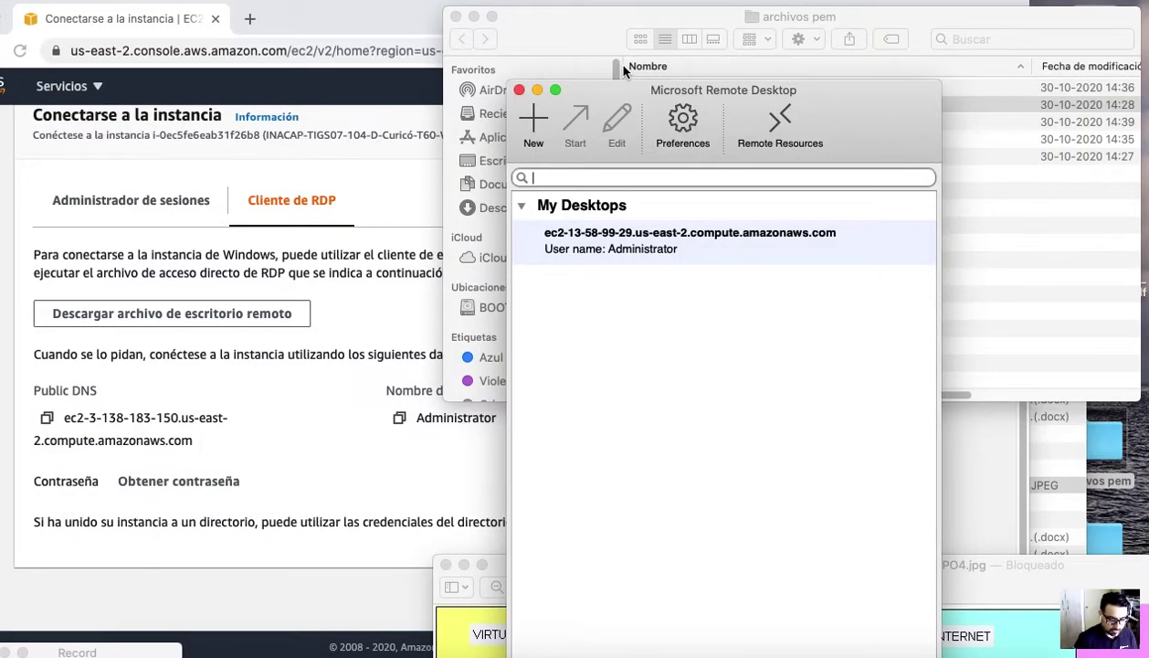
left_click(614, 250)
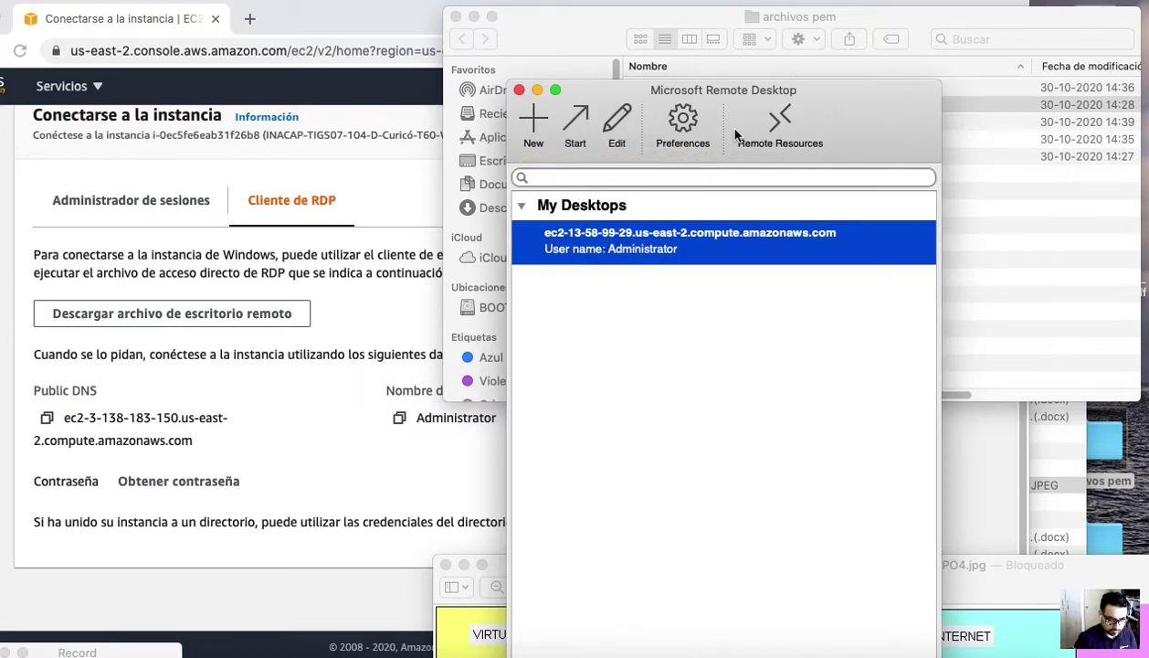
right_click(635, 249)
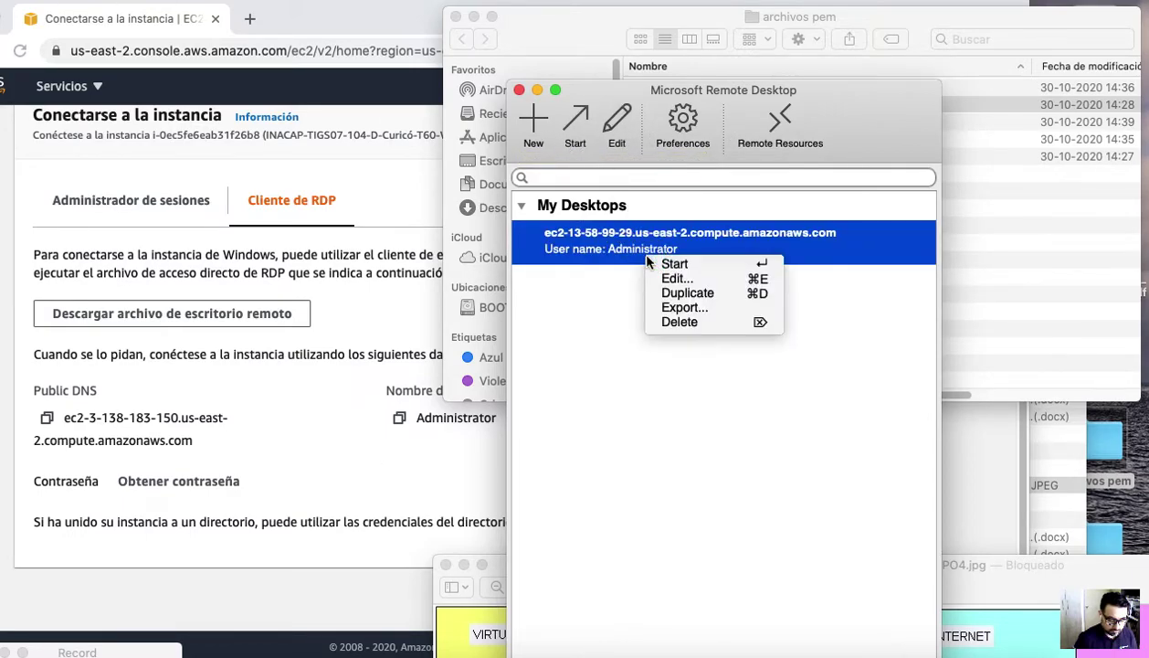
left_click(681, 321)
left_click(856, 436)
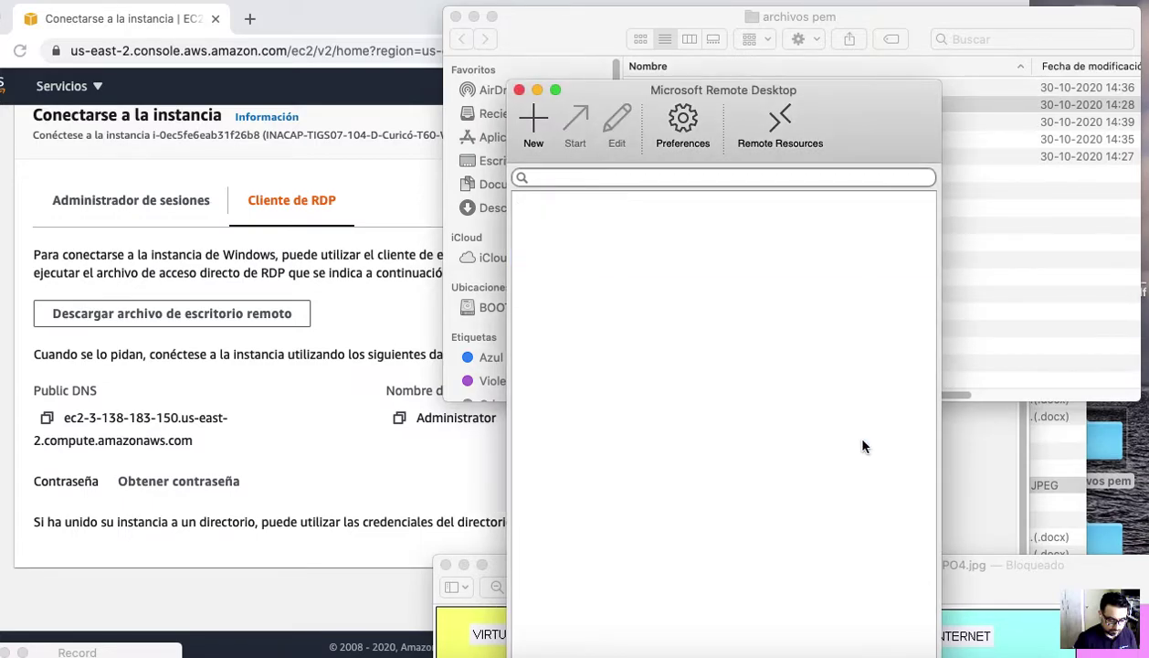
left_click(519, 90)
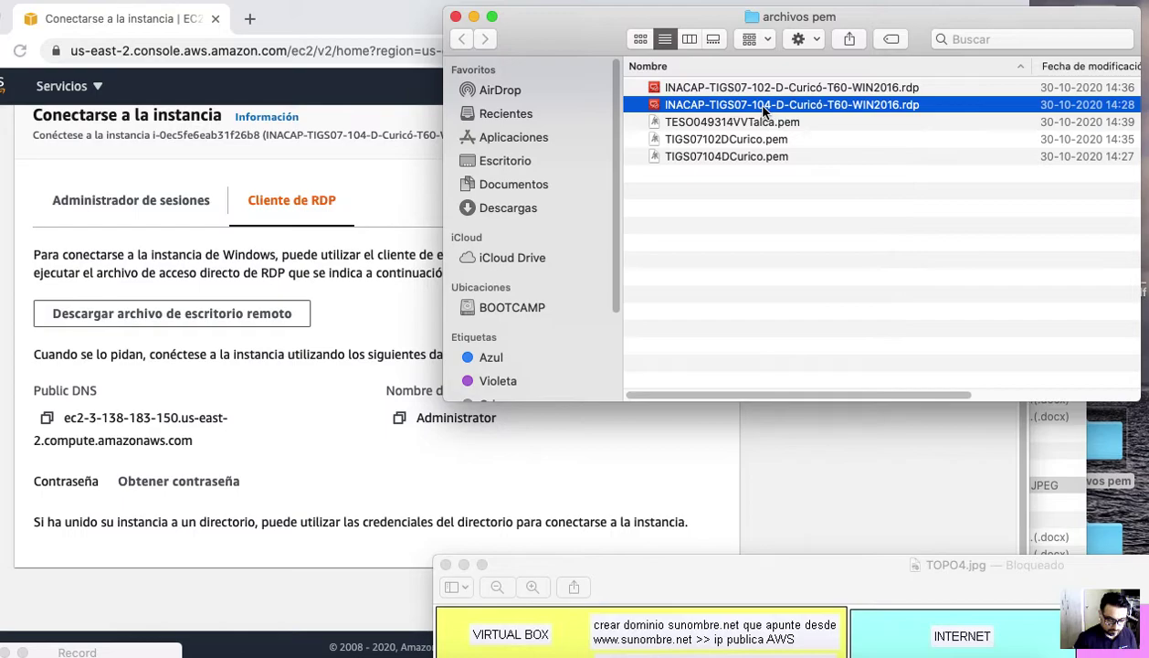
- Download the instance's remote desktop file into archivos pem, replacing INACAP-TIGS07-104-D-Curicó-T60-WIN2016.rdp, and return to that folder
right_click(764, 110)
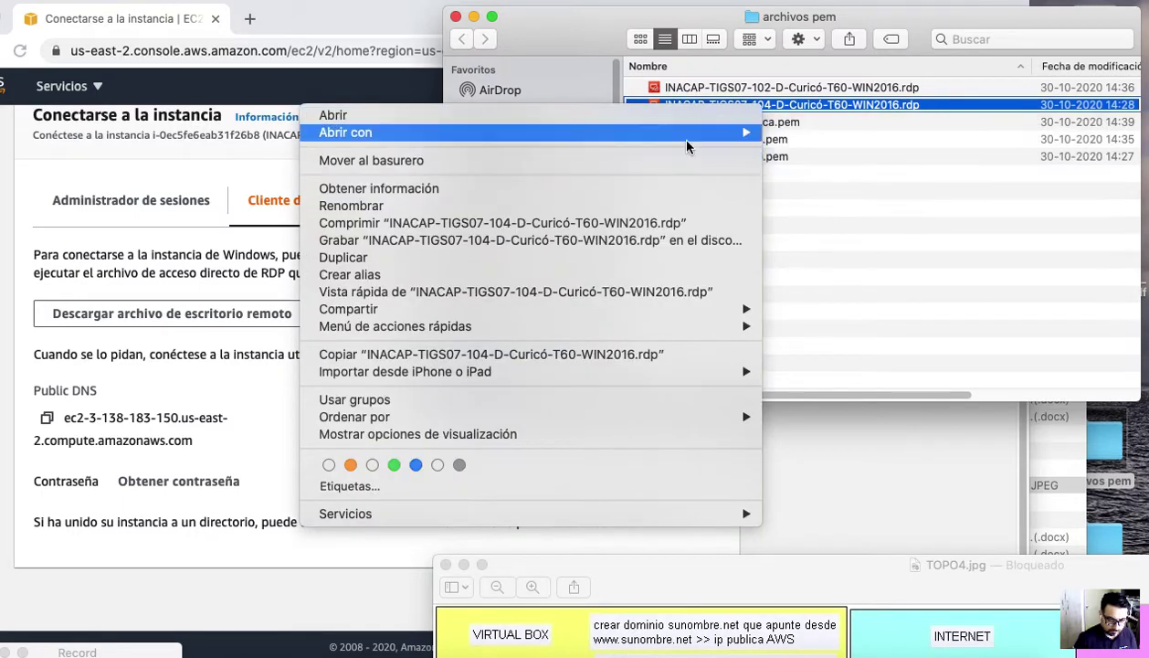
left_click(875, 349)
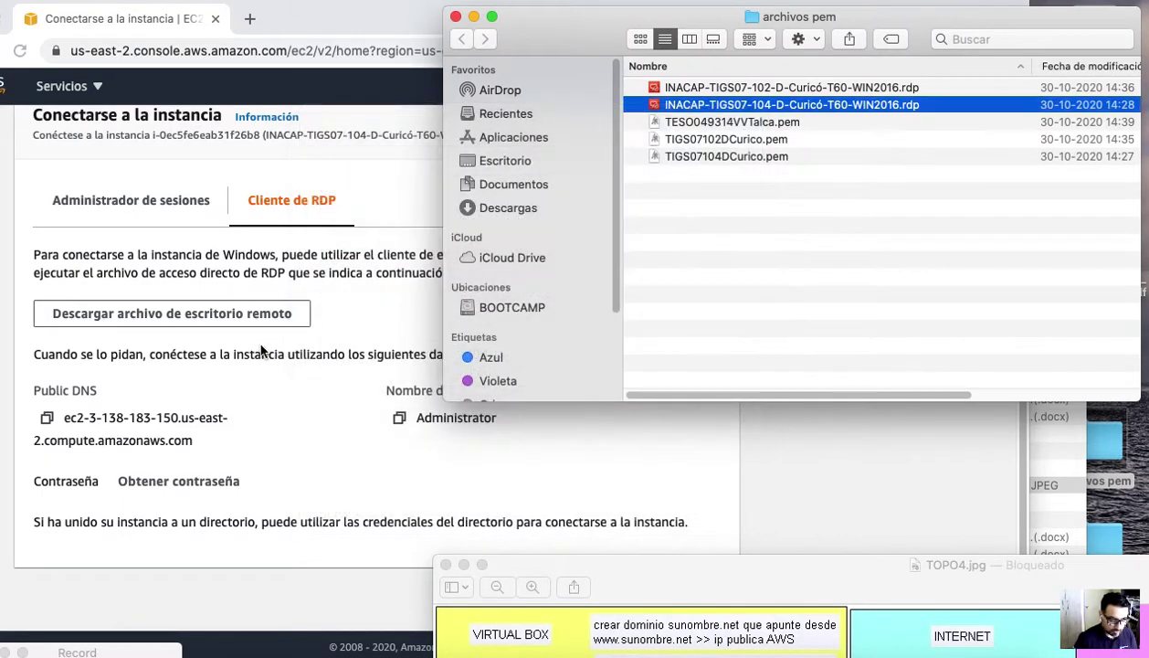
left_click(376, 298)
left_click(239, 314)
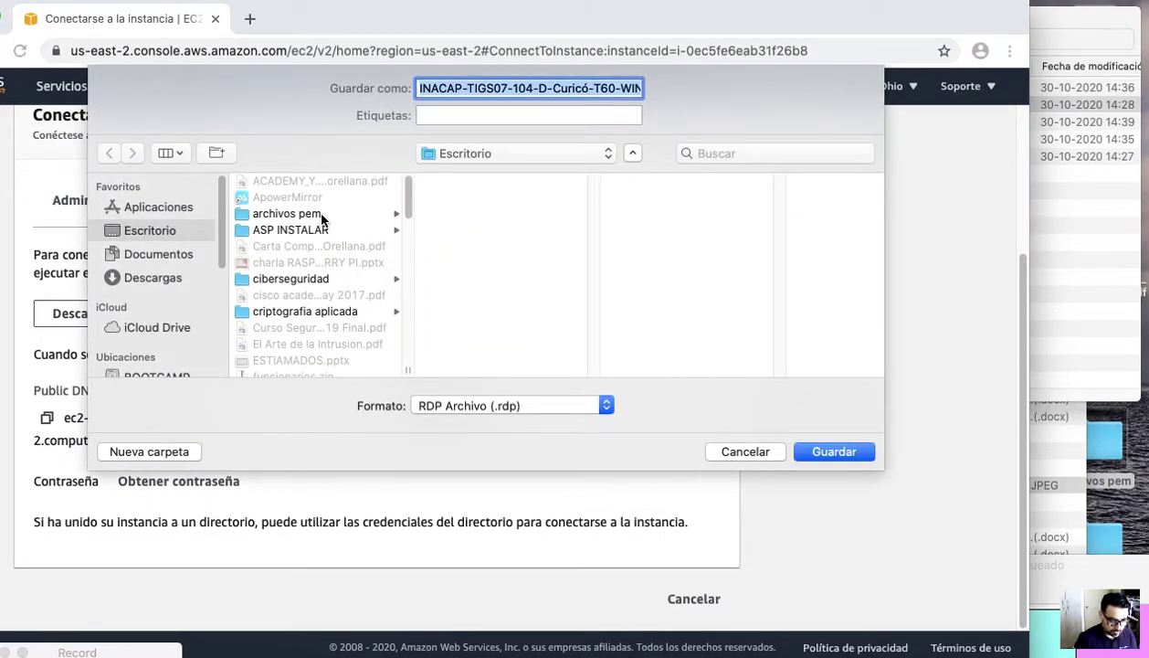
left_click(323, 213)
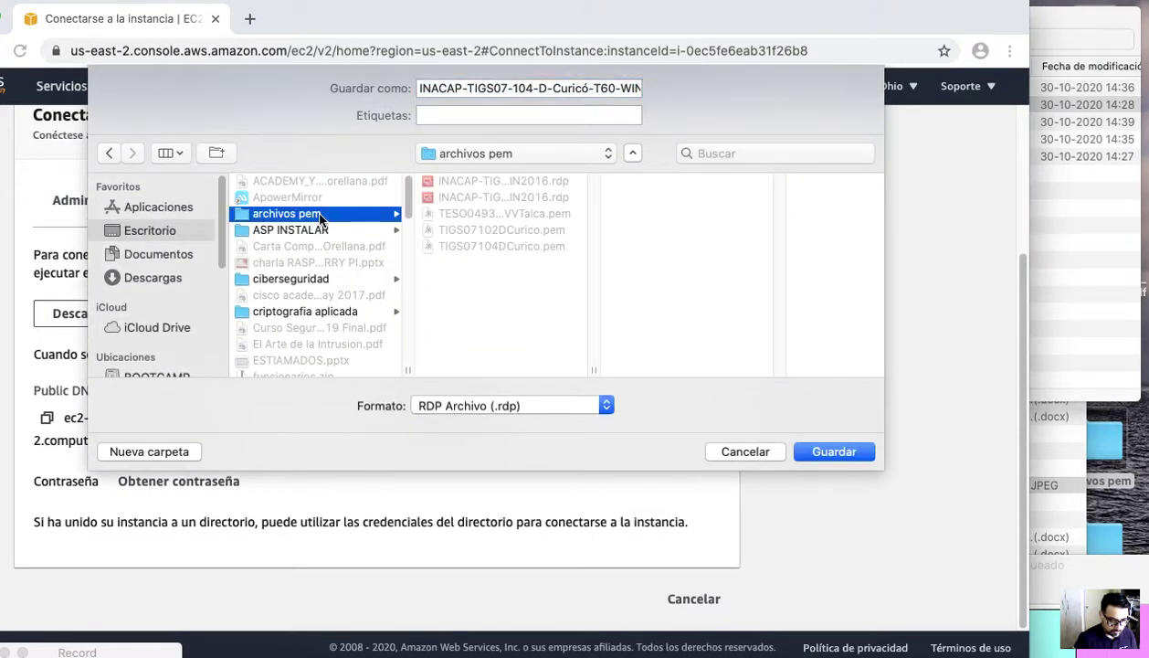
left_click(523, 184)
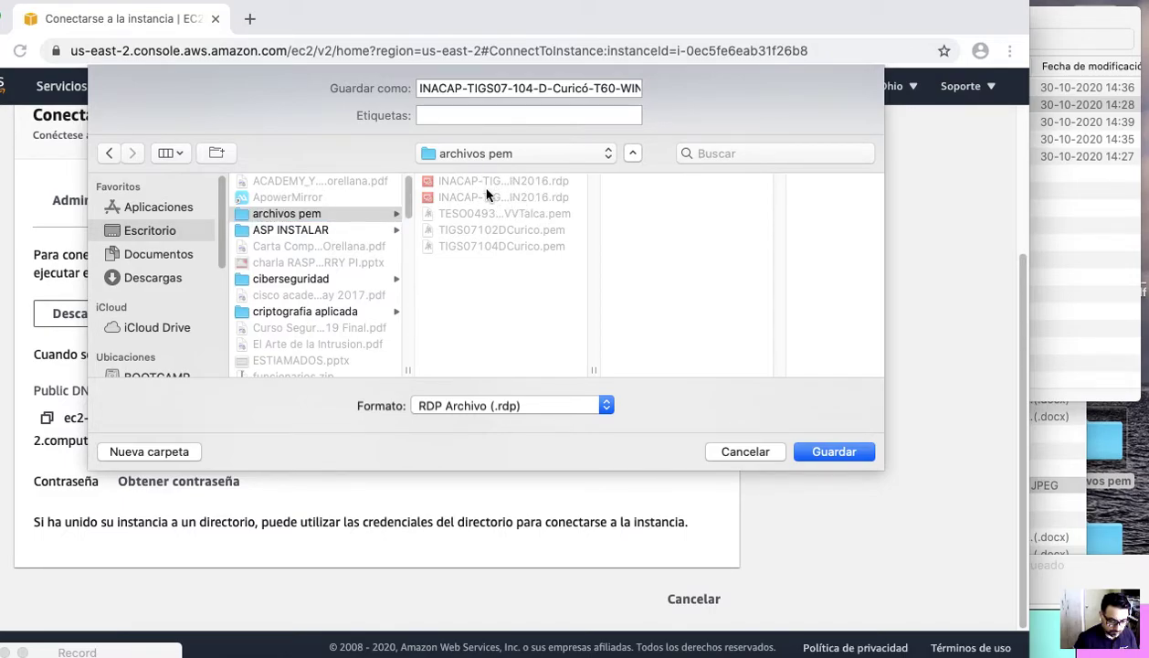
left_click(813, 450)
left_click(615, 172)
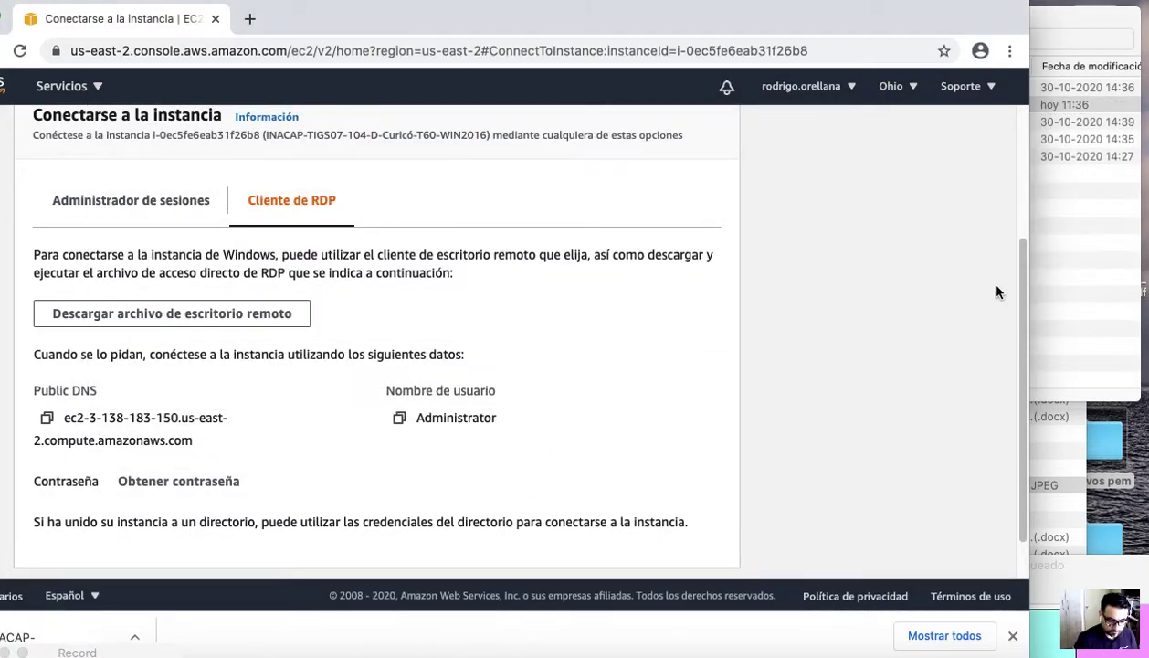
left_click(1041, 260)
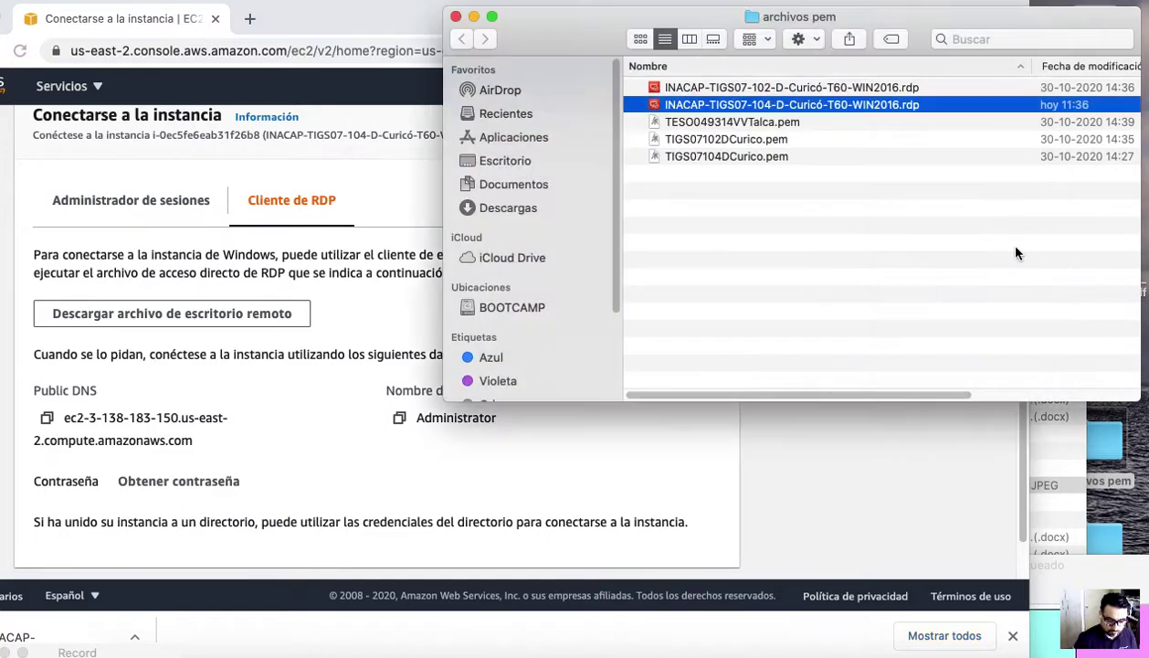
- Launch INACAP-TIGS07-104-D-Curicó-T60-WIN2016.rdp, accept the unverified certificate, and cancel the login at the password prompt
double_click(773, 105)
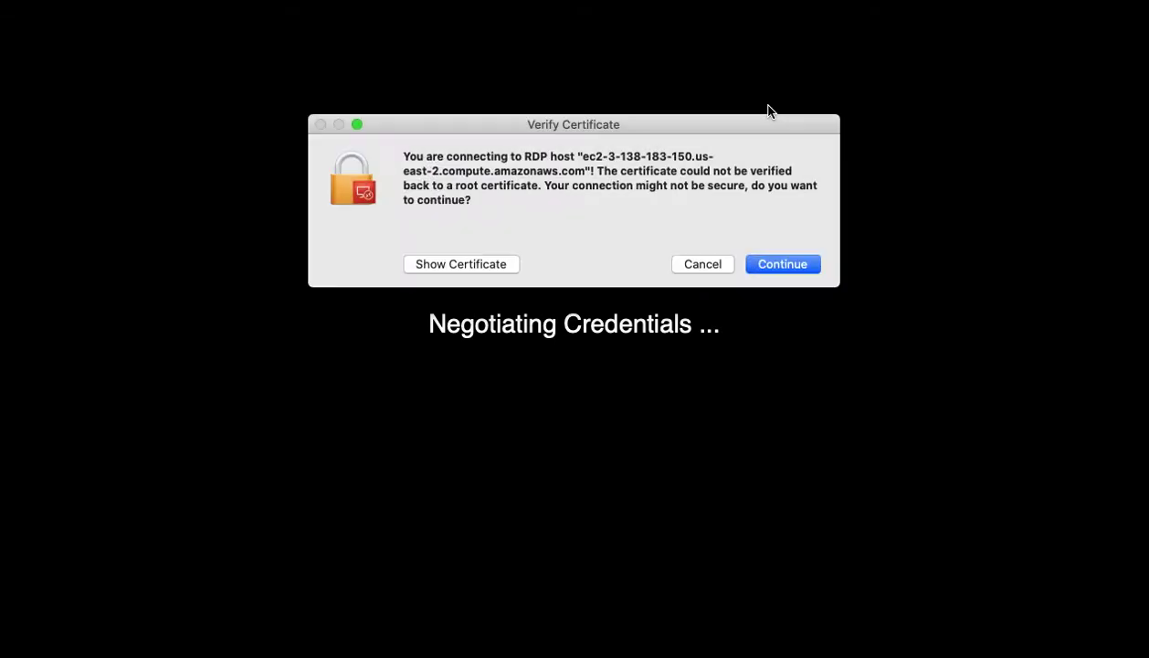
left_click(791, 267)
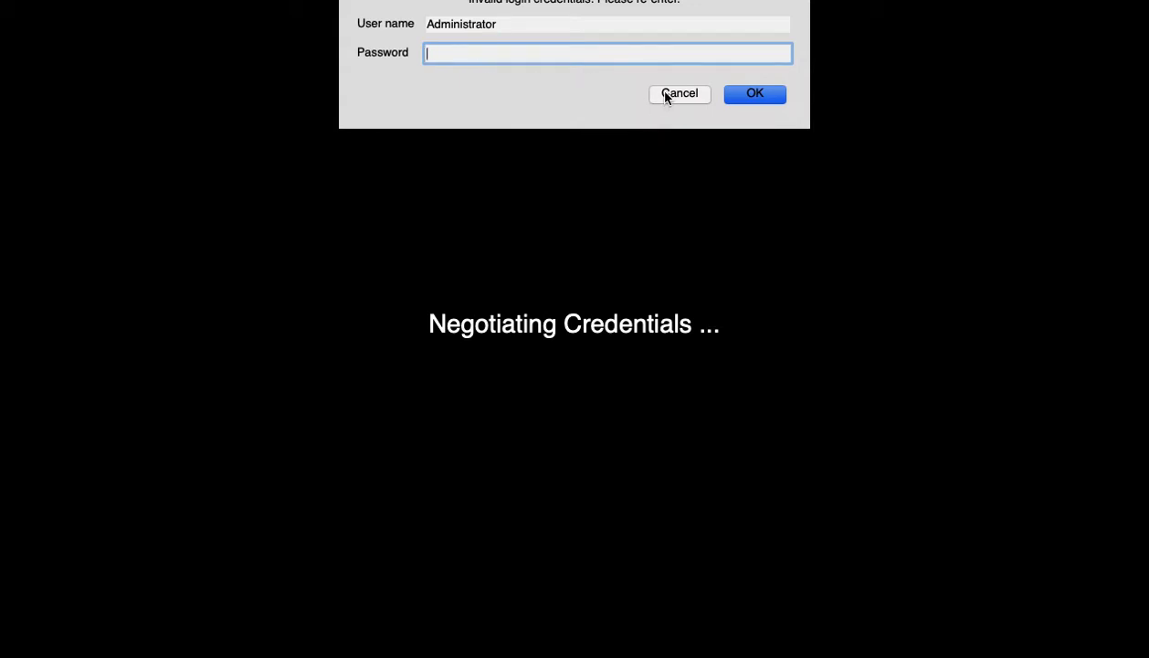
mouse_move(202, 2)
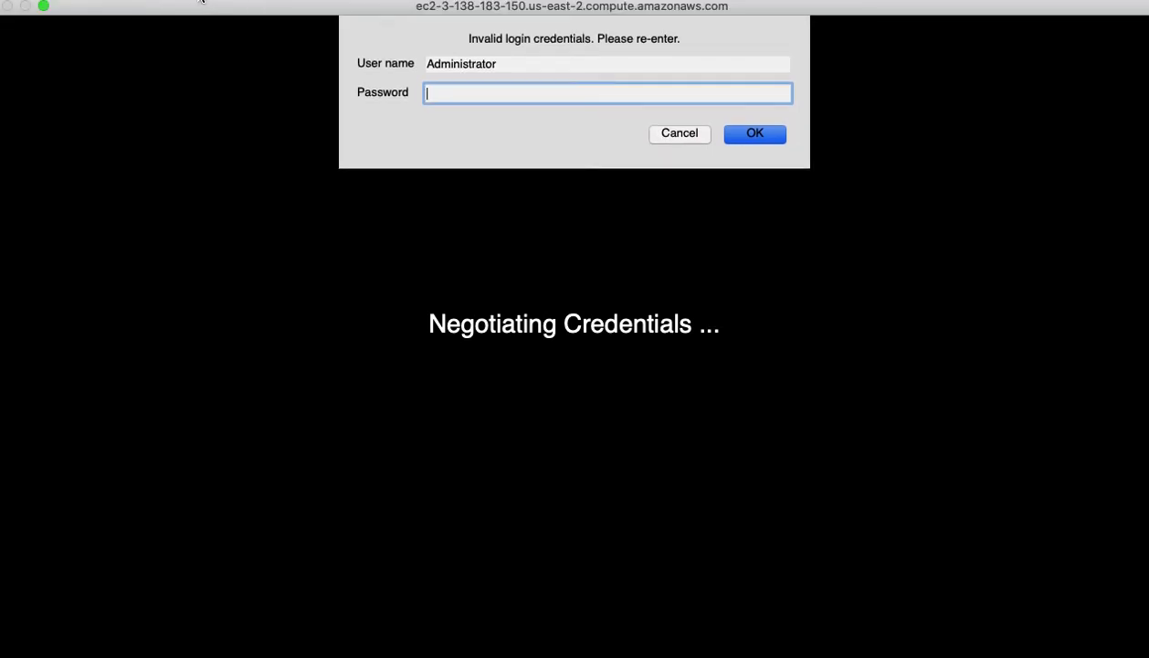
left_click(248, 56)
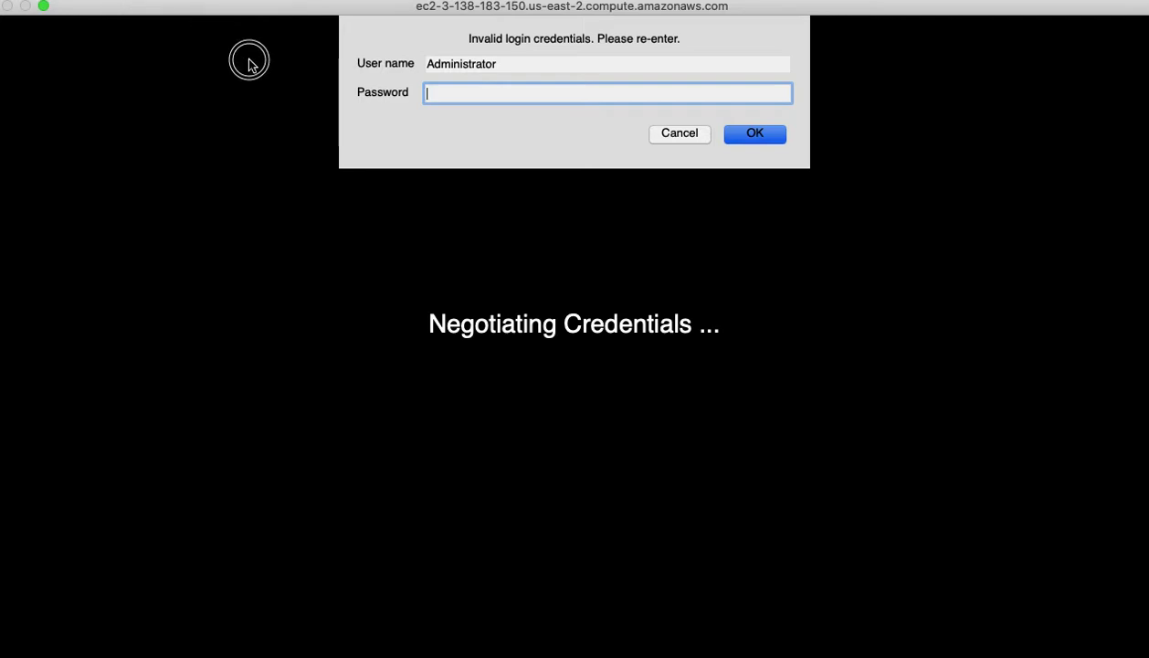
left_click(686, 95)
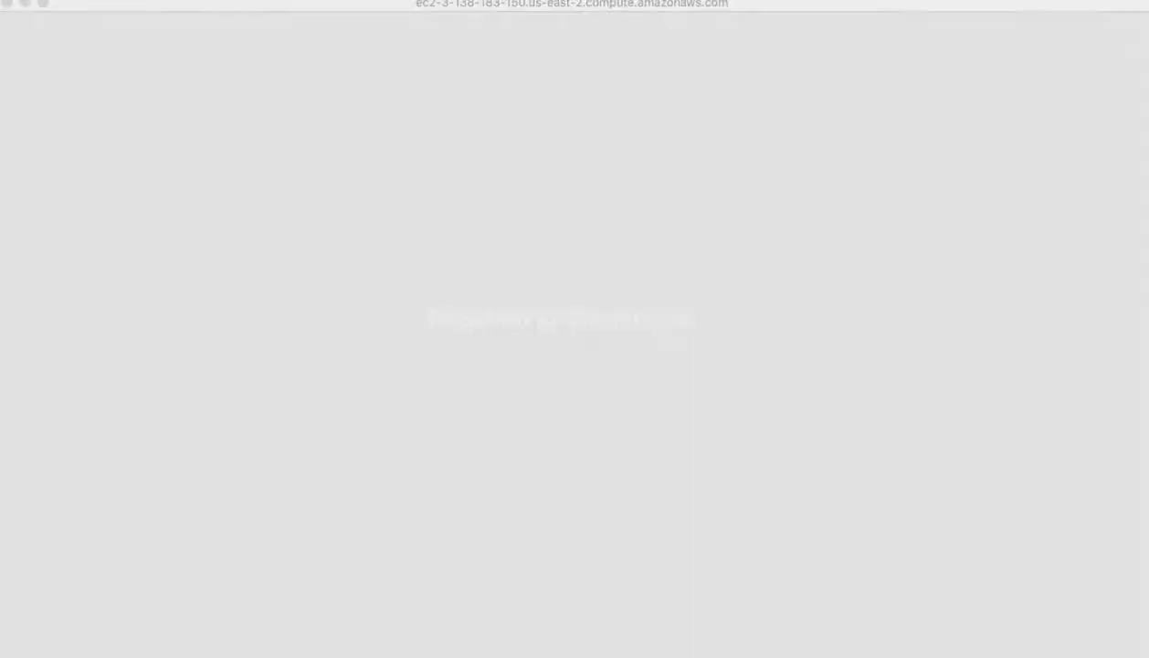
left_click_drag(147, 14, 256, 56)
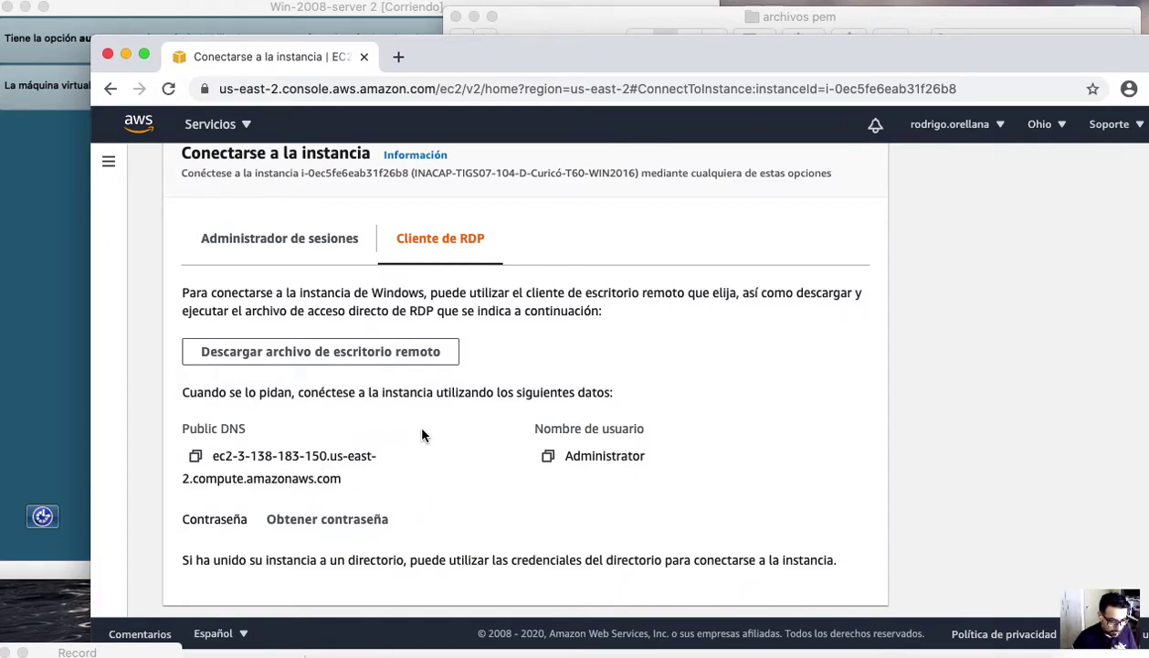
left_click(100, 641)
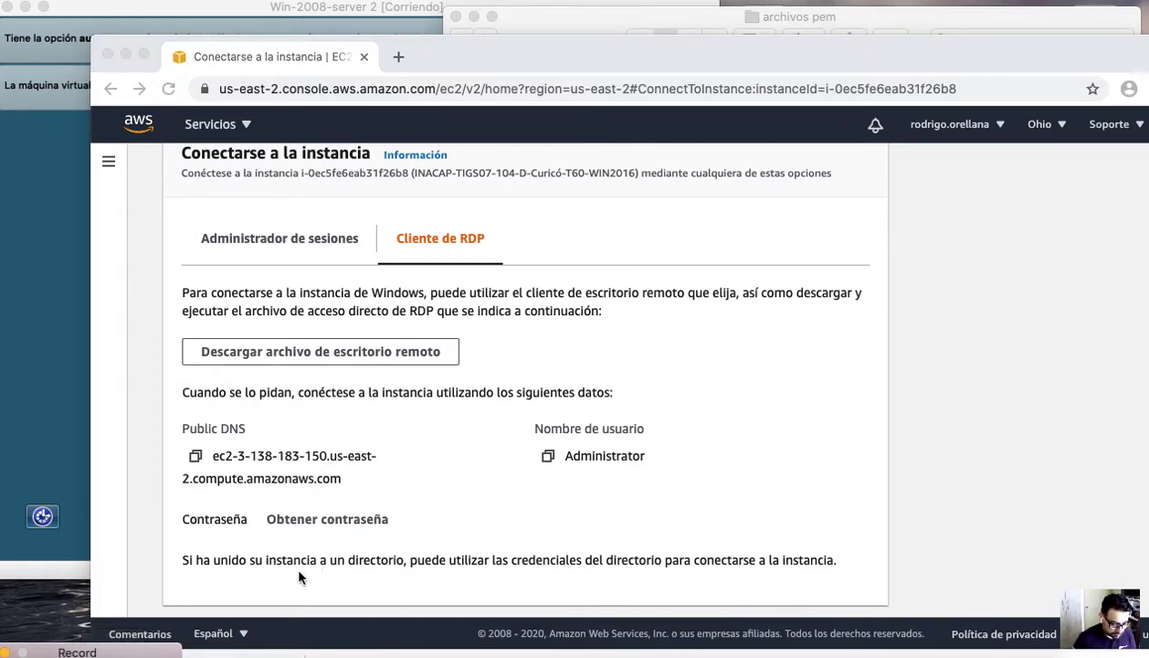
left_click_drag(107, 652, 184, 651)
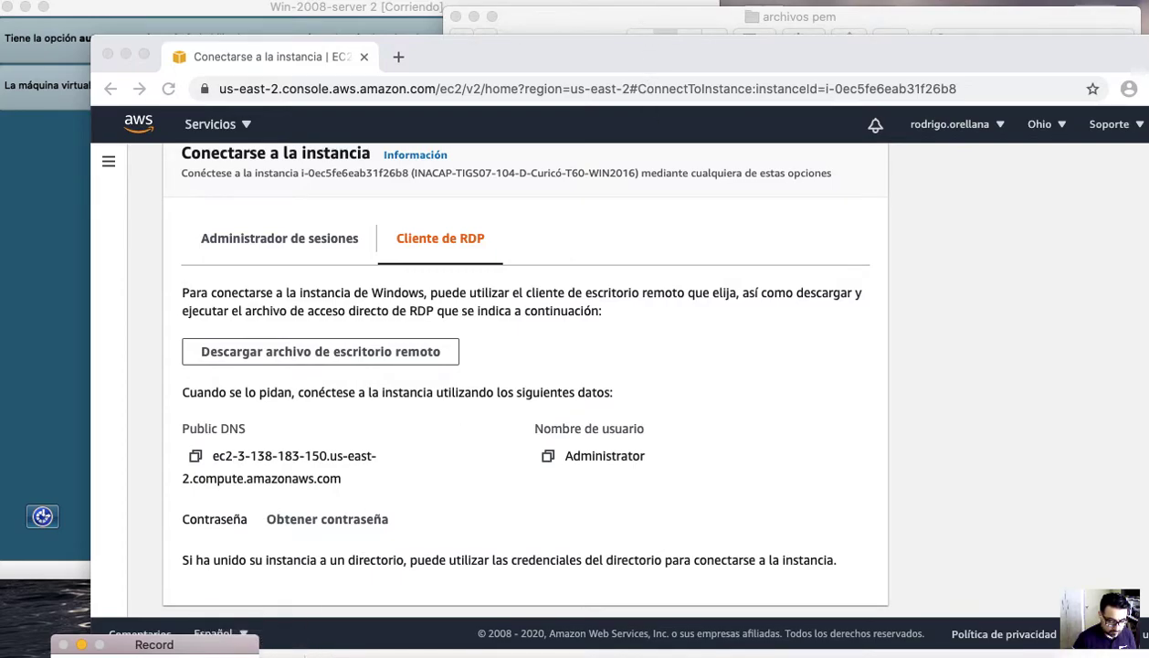
left_click(675, 0)
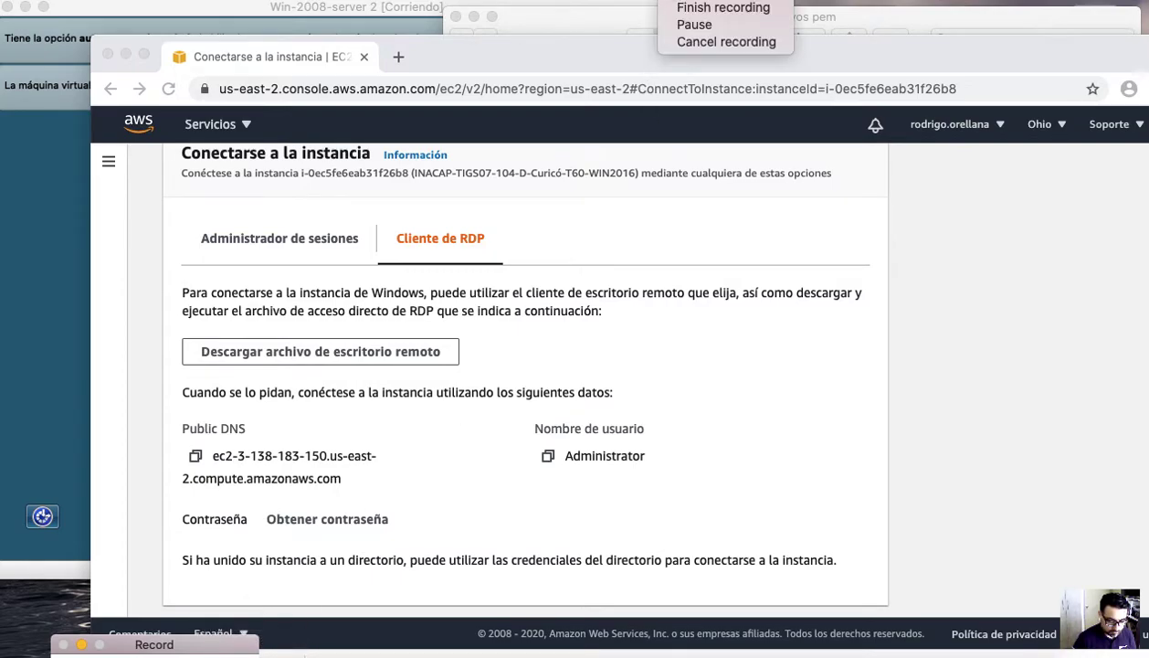
left_click(512, 322)
- Start retrieving the instance's Windows password and load the key pair TIGS07104DCurico.pem from the desktop folder archivos pem
scroll(436, 509, "down", 1)
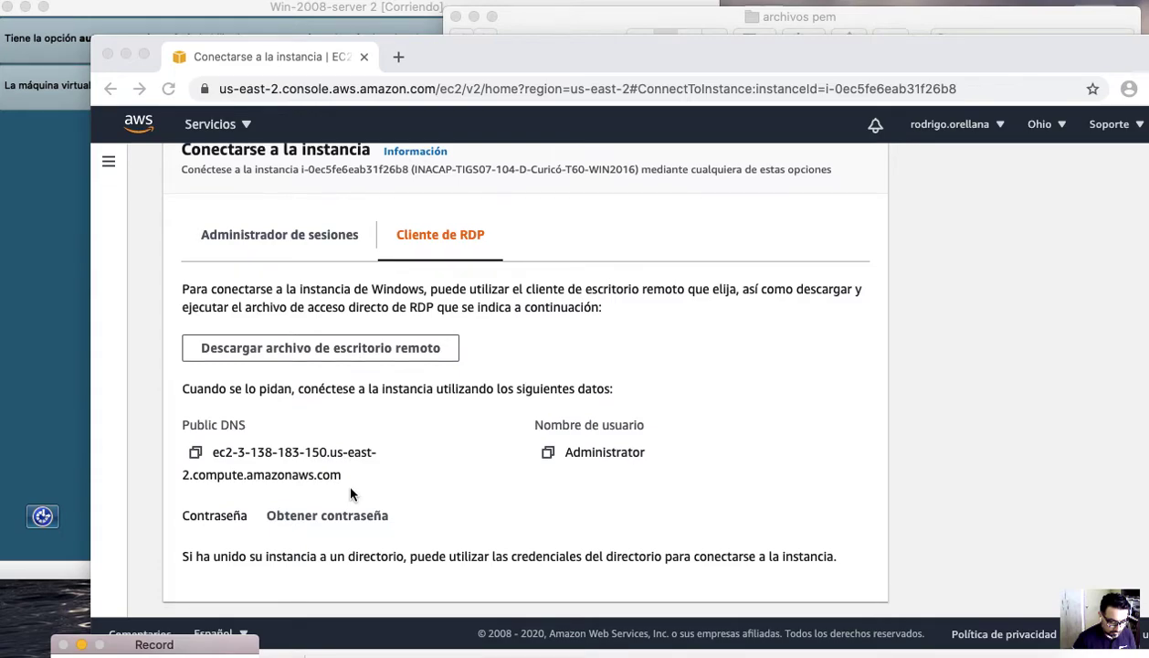
left_click(330, 516)
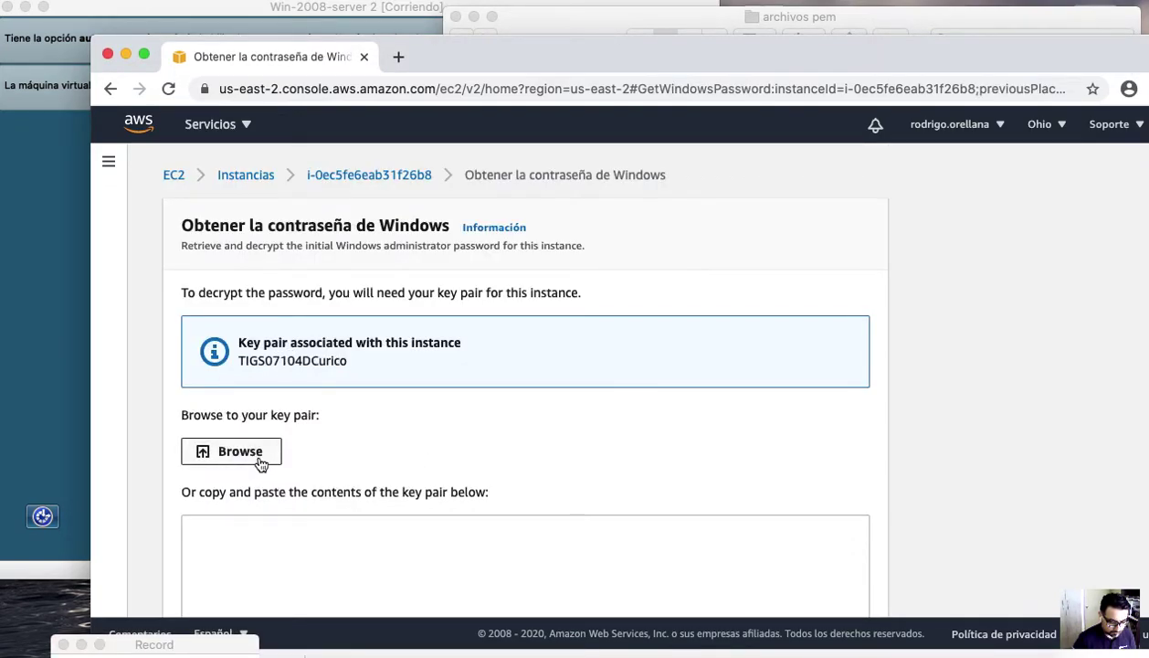
left_click(246, 462)
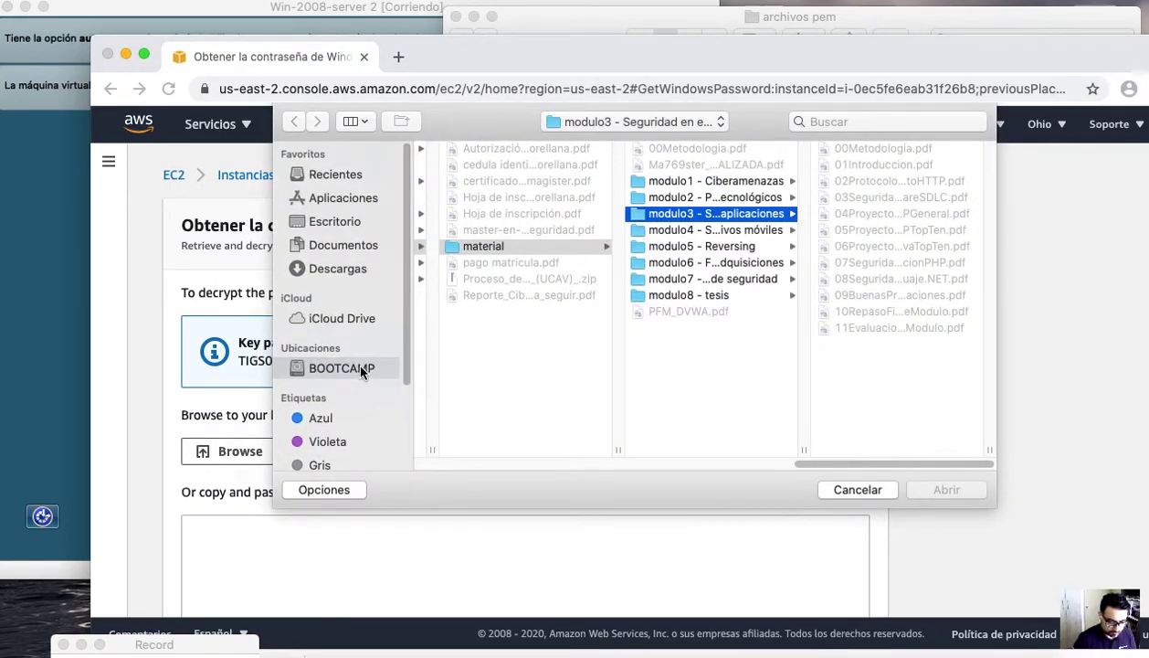
left_click(570, 130)
left_click(346, 214)
left_click(350, 222)
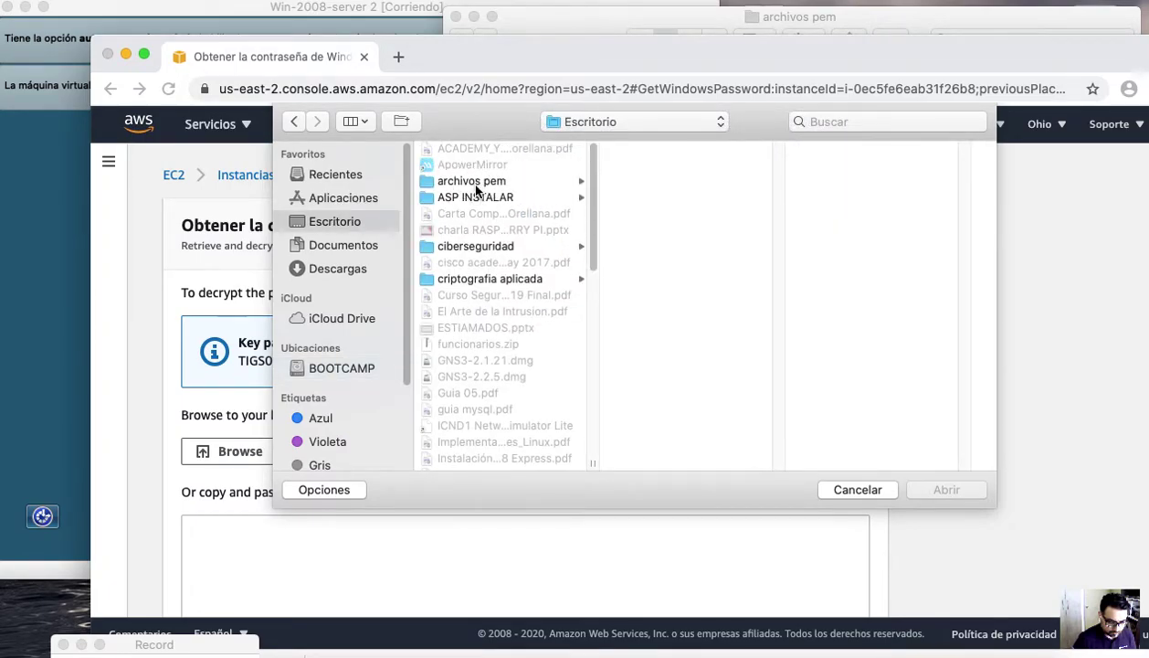
left_click(476, 181)
left_click(673, 211)
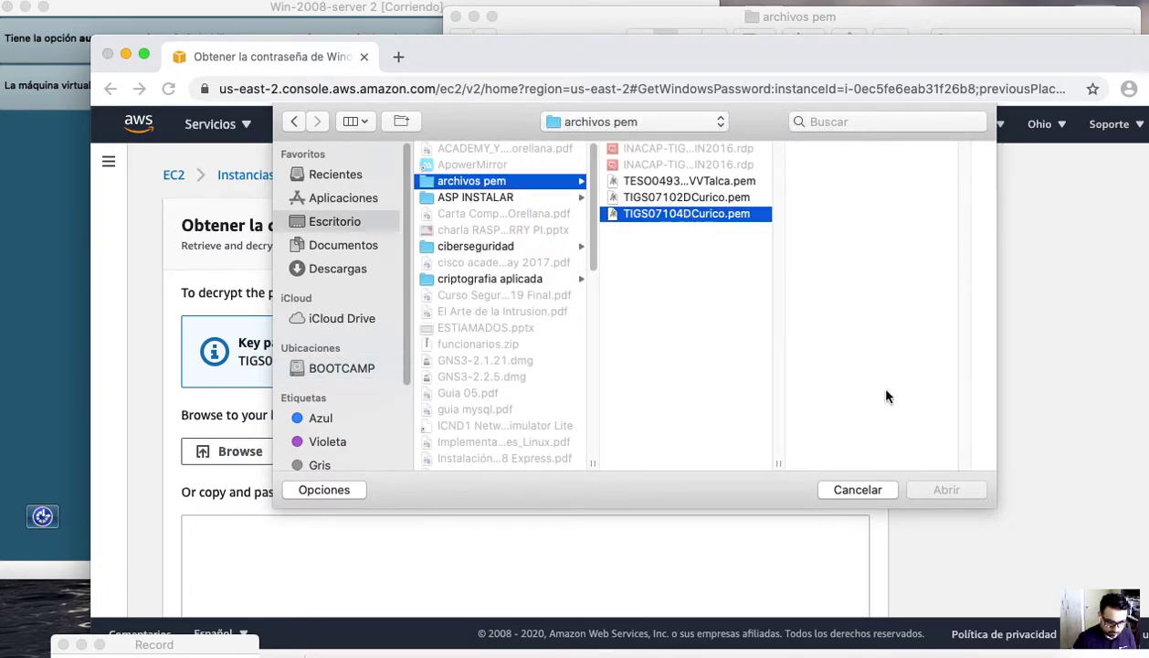
left_click(946, 490)
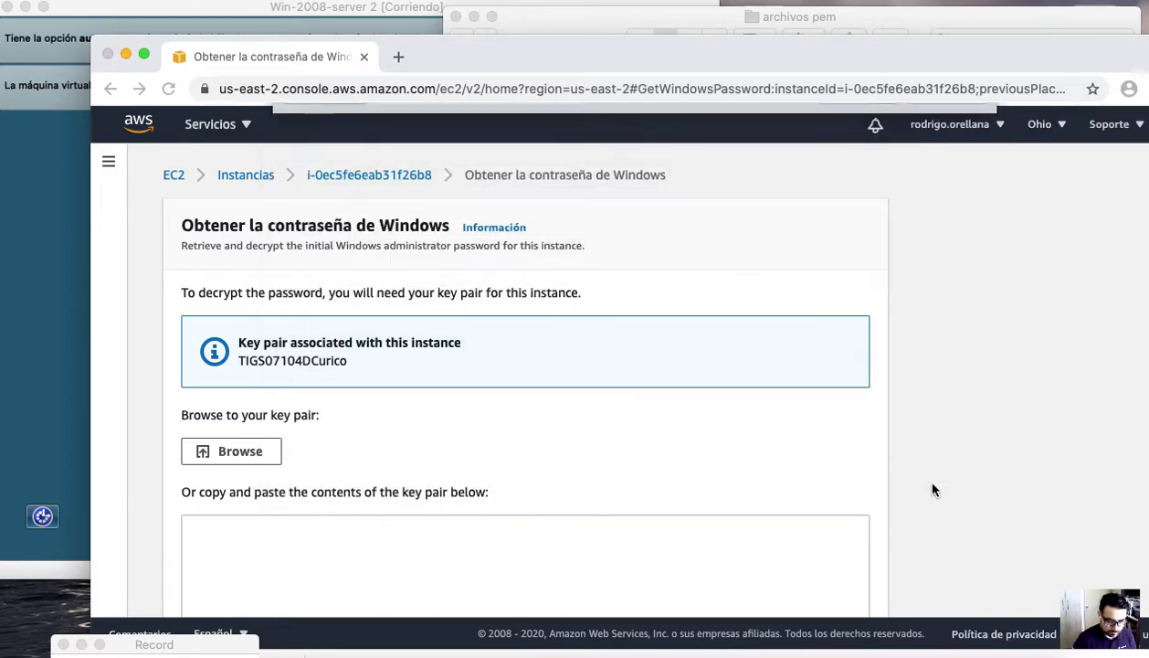
- Decrypt the instance's Windows administrator password and copy it from the connection details
scroll(518, 462, "down", 3)
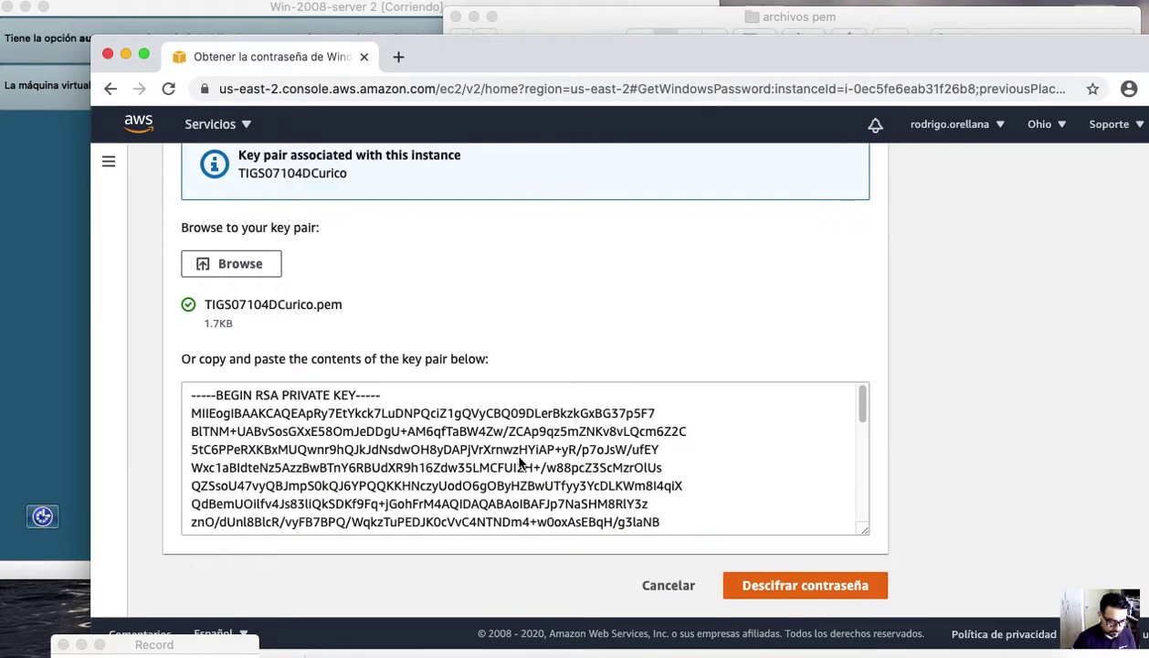
left_click(785, 584)
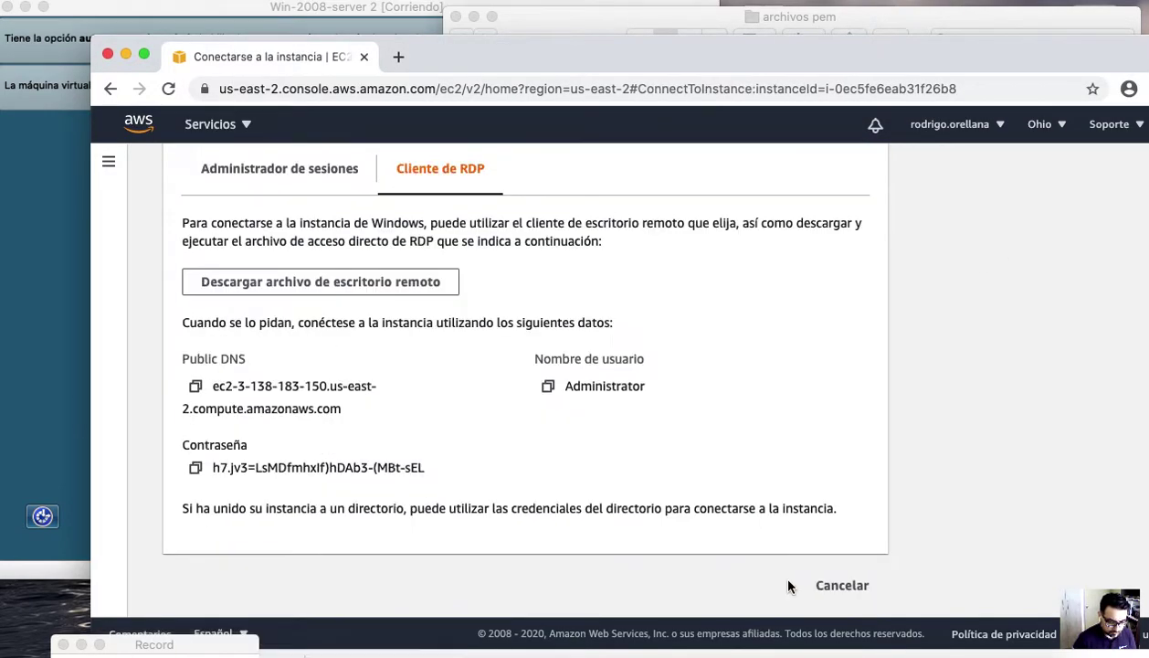
left_click(194, 467)
left_click(195, 468)
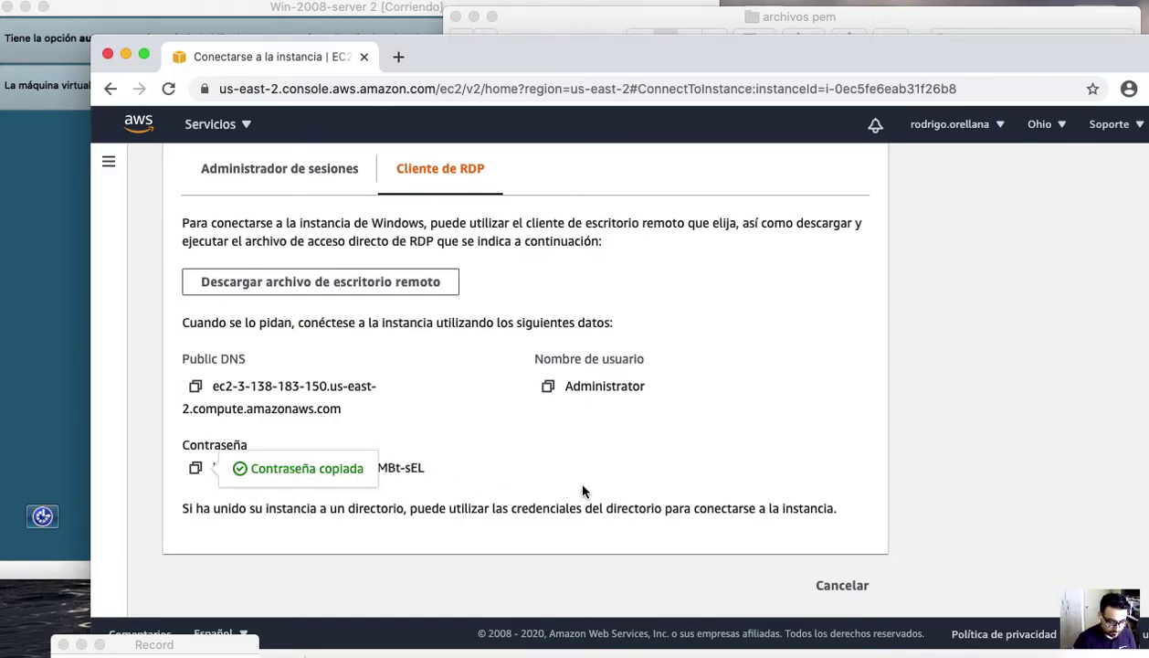
- In Microsoft Remote Desktop, connect to ec2-3-138-183-150.us-east-2.compute.amazonaws.com, accept the certificate, and log in as Administrator with the copied password
left_click_drag(772, 62, 707, 444)
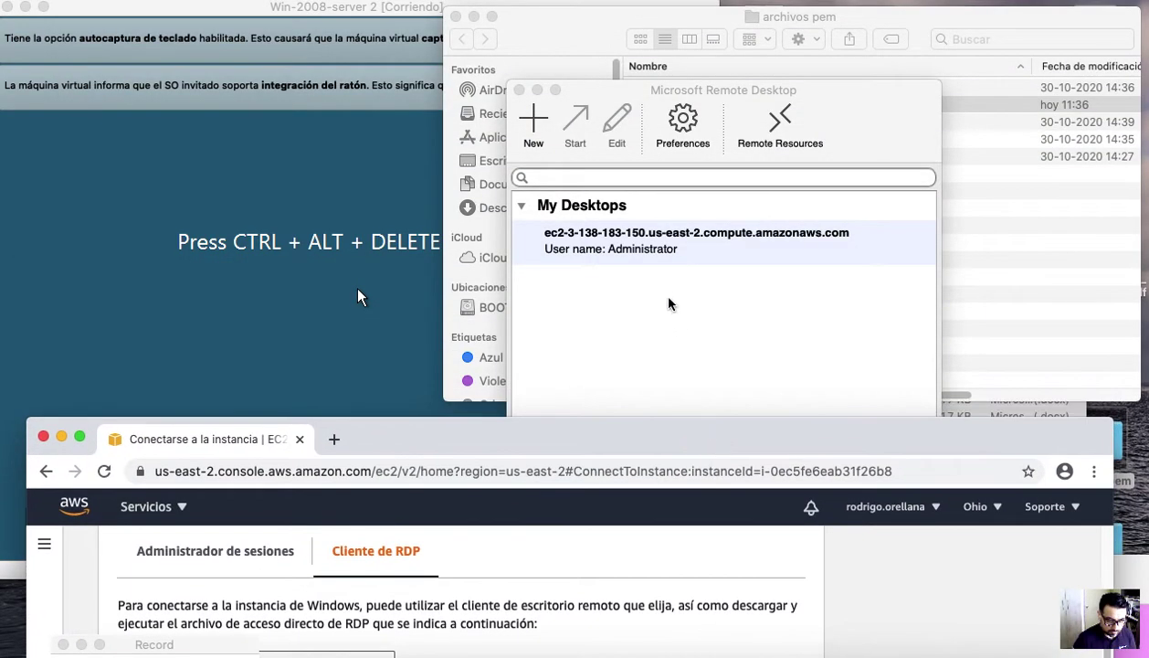
double_click(651, 249)
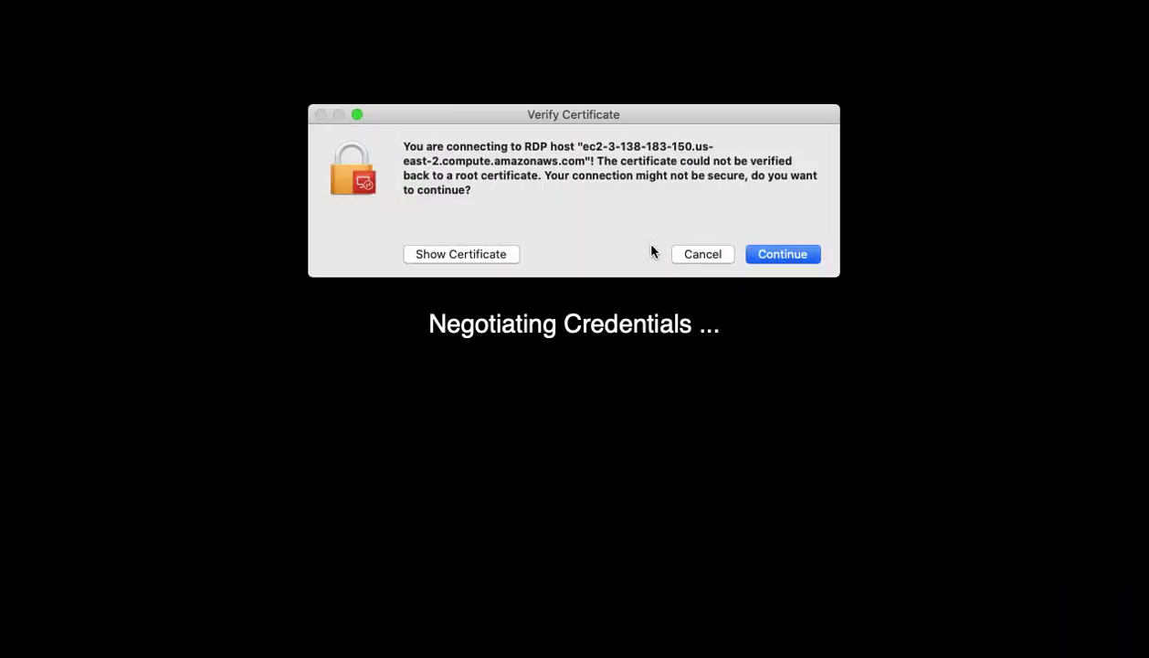
left_click(762, 257)
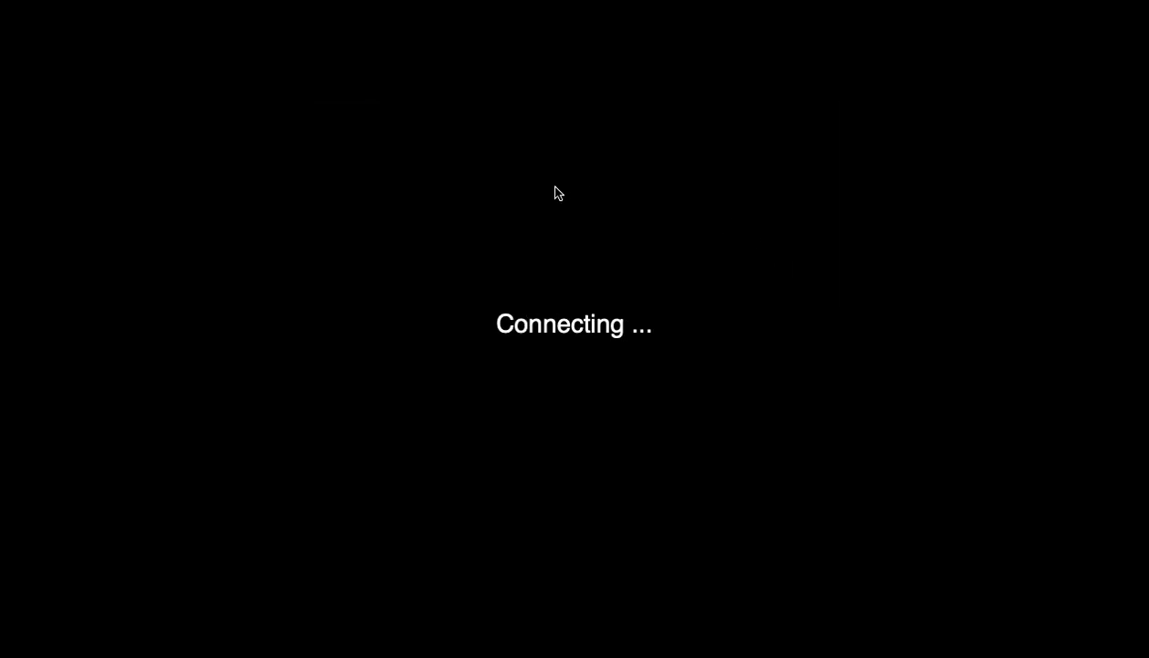
right_click(494, 55)
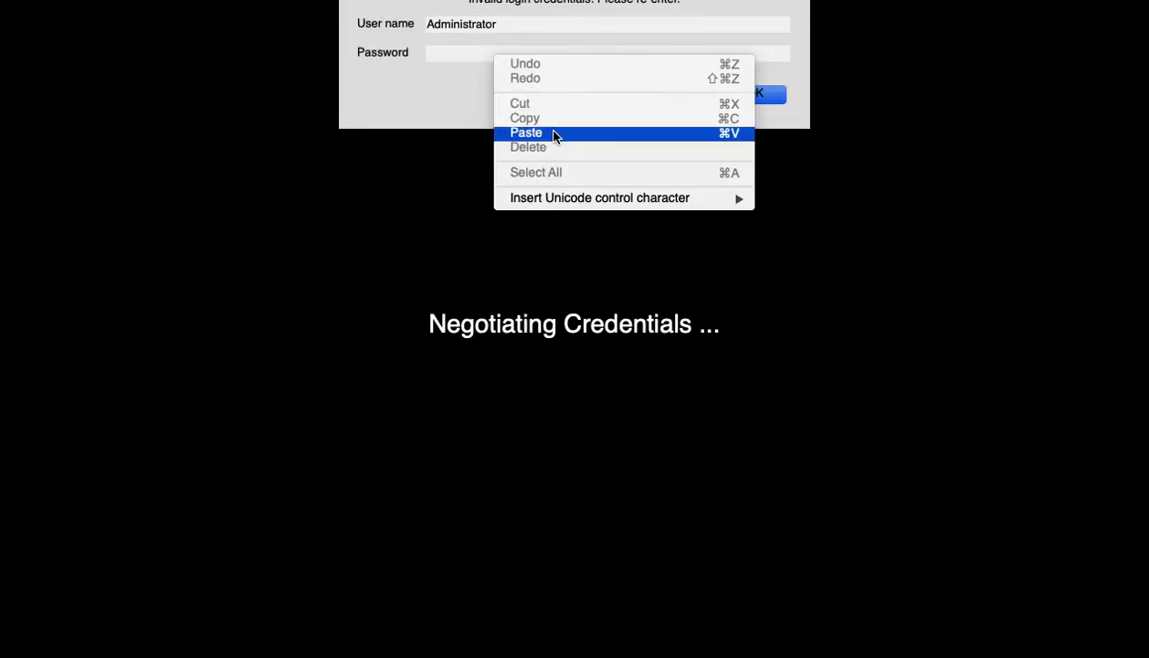
left_click(537, 133)
left_click(747, 94)
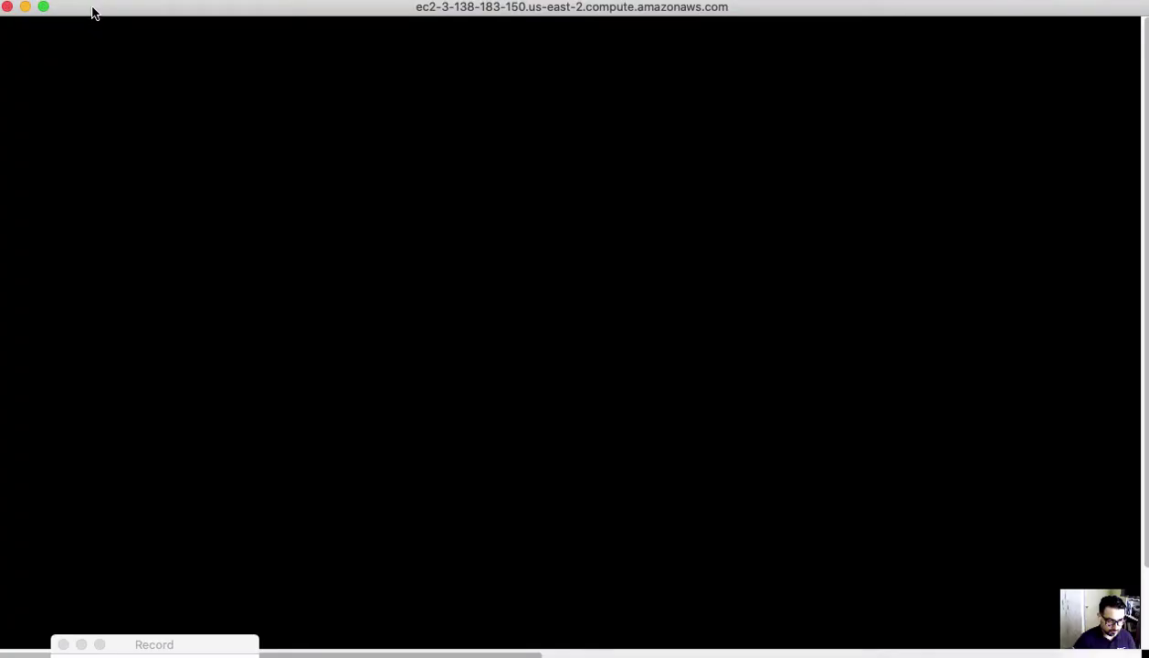
- Bring up the TOPO4.jpg topology diagram to review the AWS server's role, and move it clear of the remote session
left_click_drag(94, 12, 135, 51)
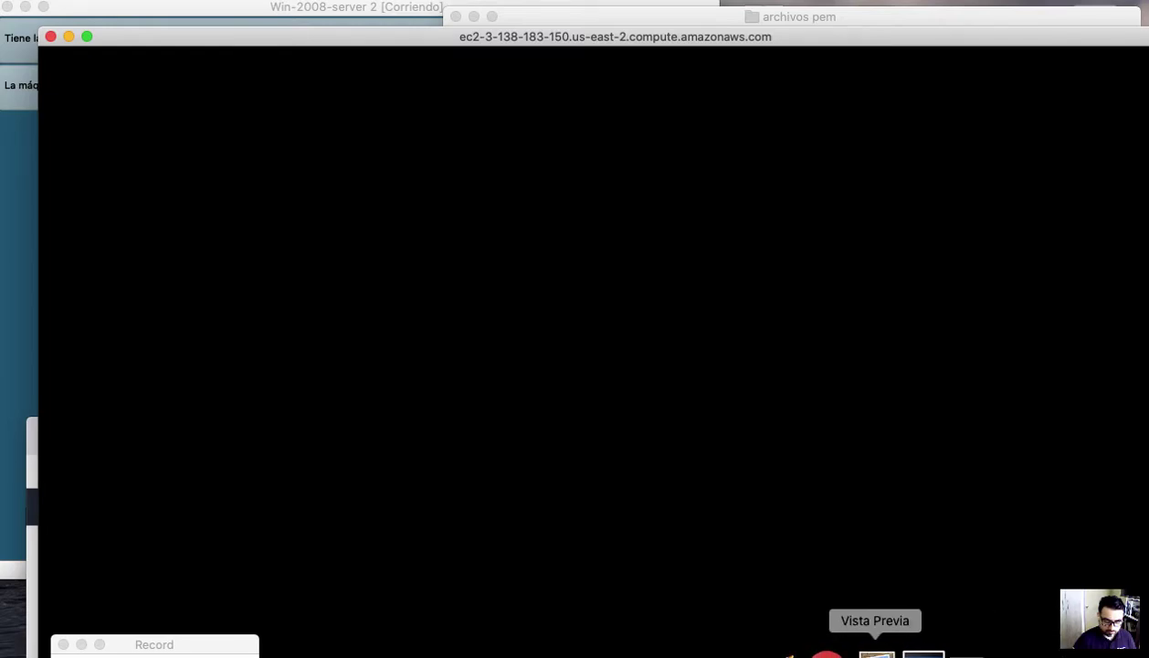
left_click(876, 650)
double_click(868, 564)
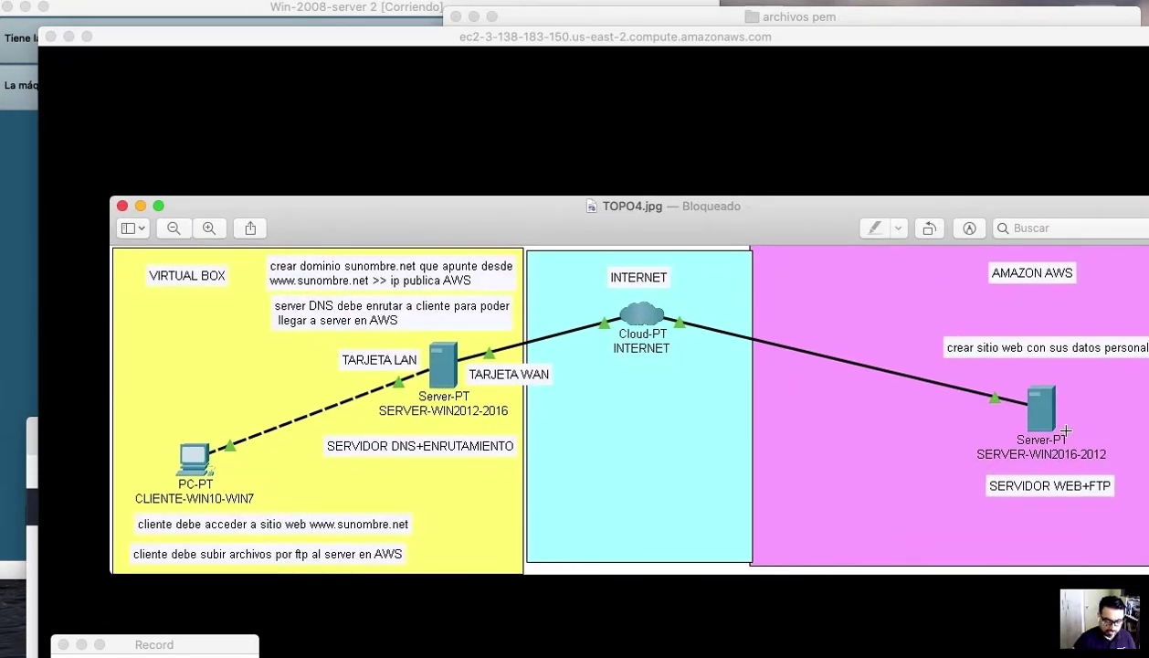
left_click_drag(639, 213, 784, 517)
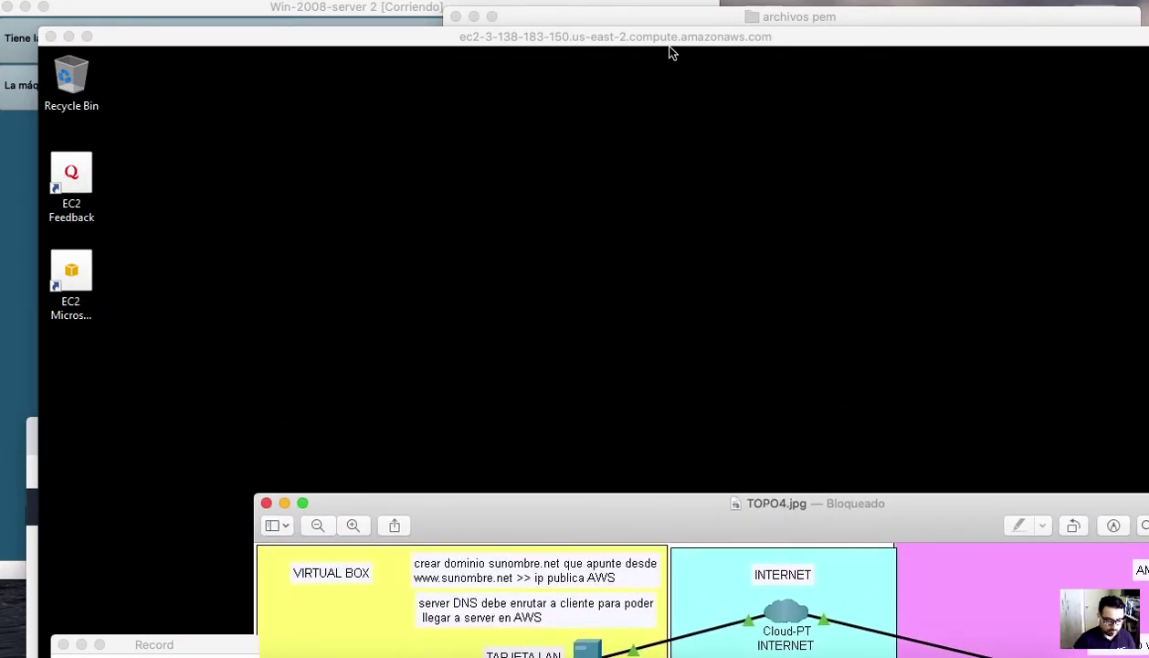
- Allow the remote server to be discoverable on Network 2 and reposition the session window to reach its taskbar
left_click_drag(621, 49, 631, 5)
left_click_drag(219, 642, 139, 651)
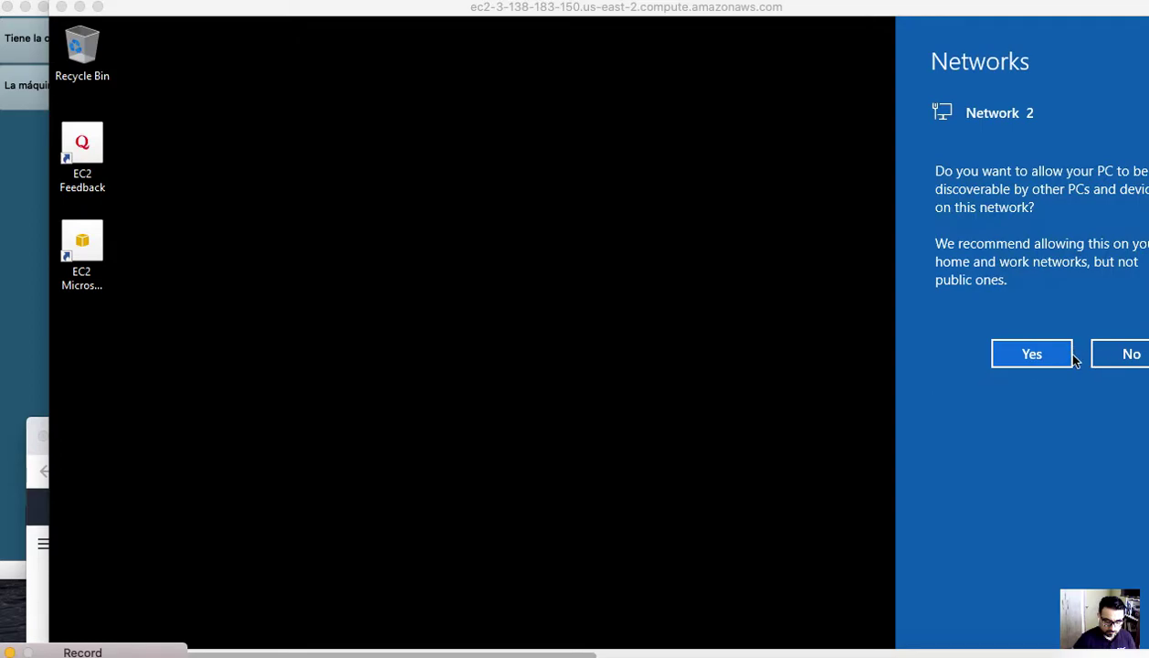
left_click(1031, 355)
left_click_drag(566, 11, 493, 15)
left_click_drag(1112, 204, 1115, 345)
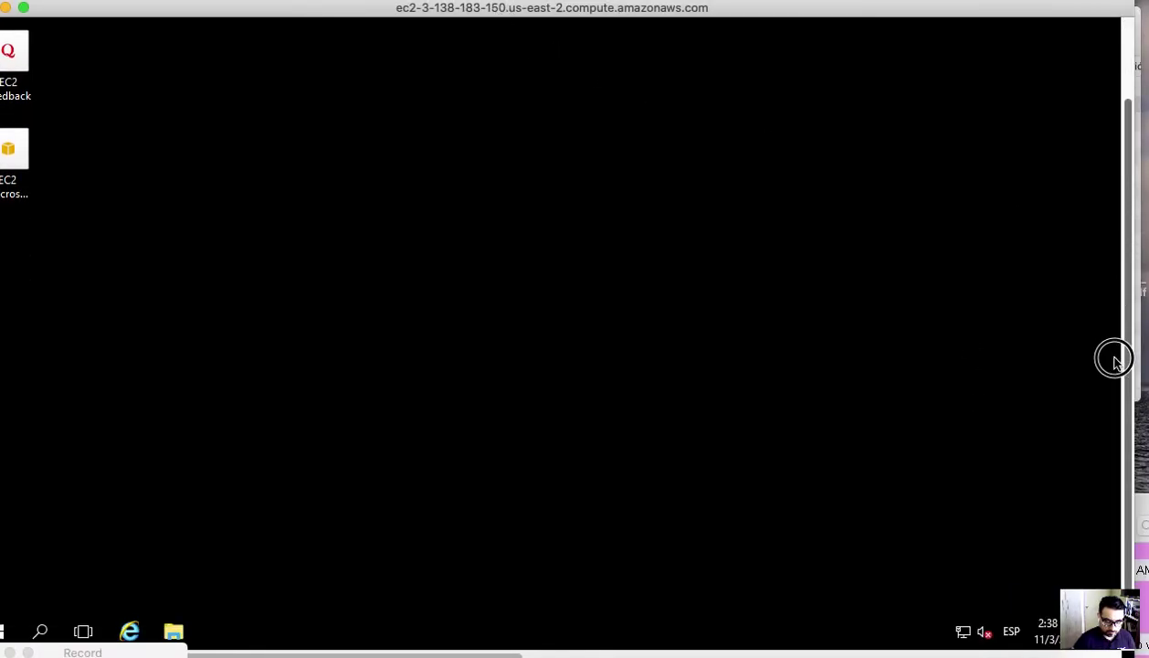
left_click_drag(390, 10, 434, 9)
- Search the remote server for "panel", open Control Panel, and go to Windows Firewall under System and Security
left_click(40, 630)
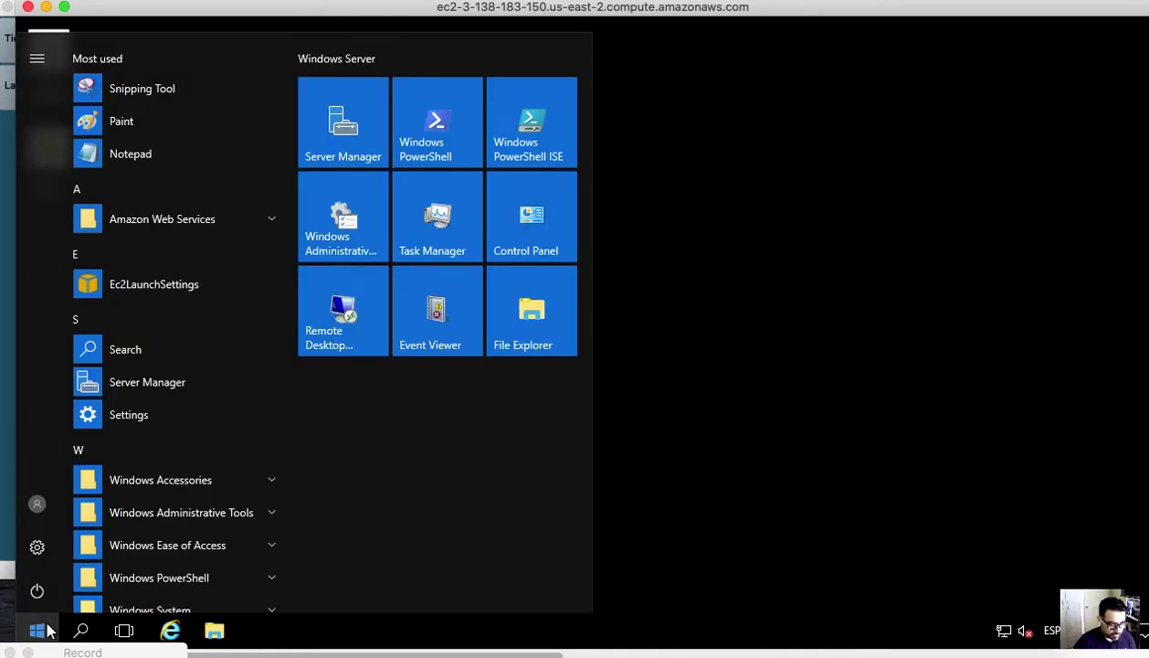
type("panel")
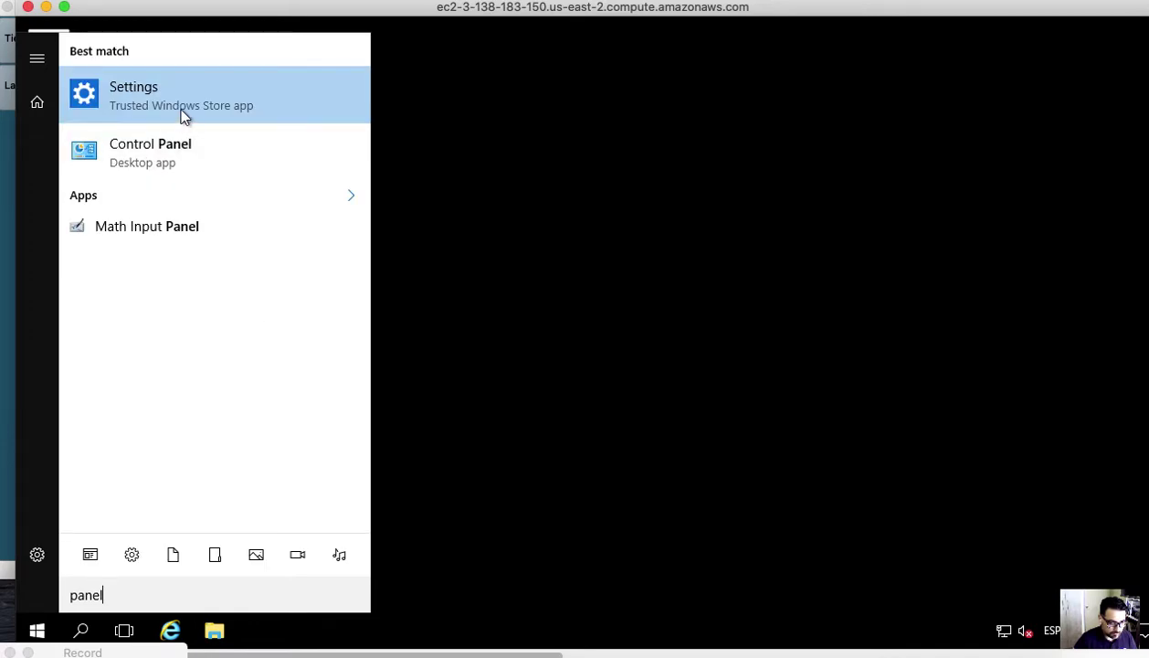
left_click(185, 148)
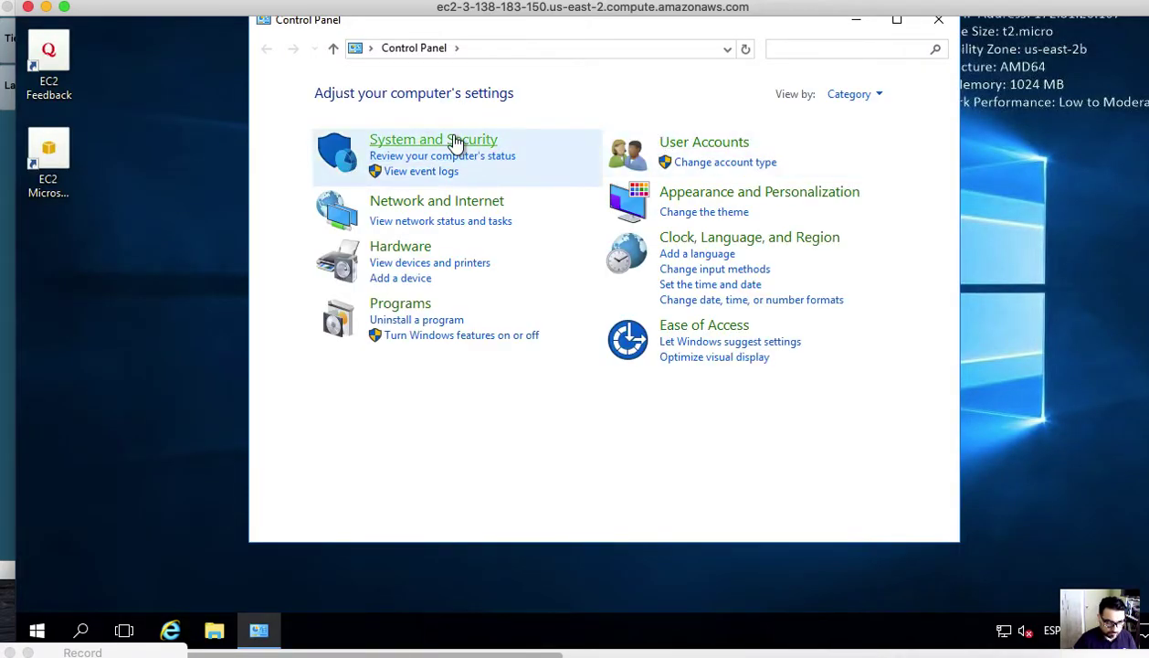
left_click(455, 143)
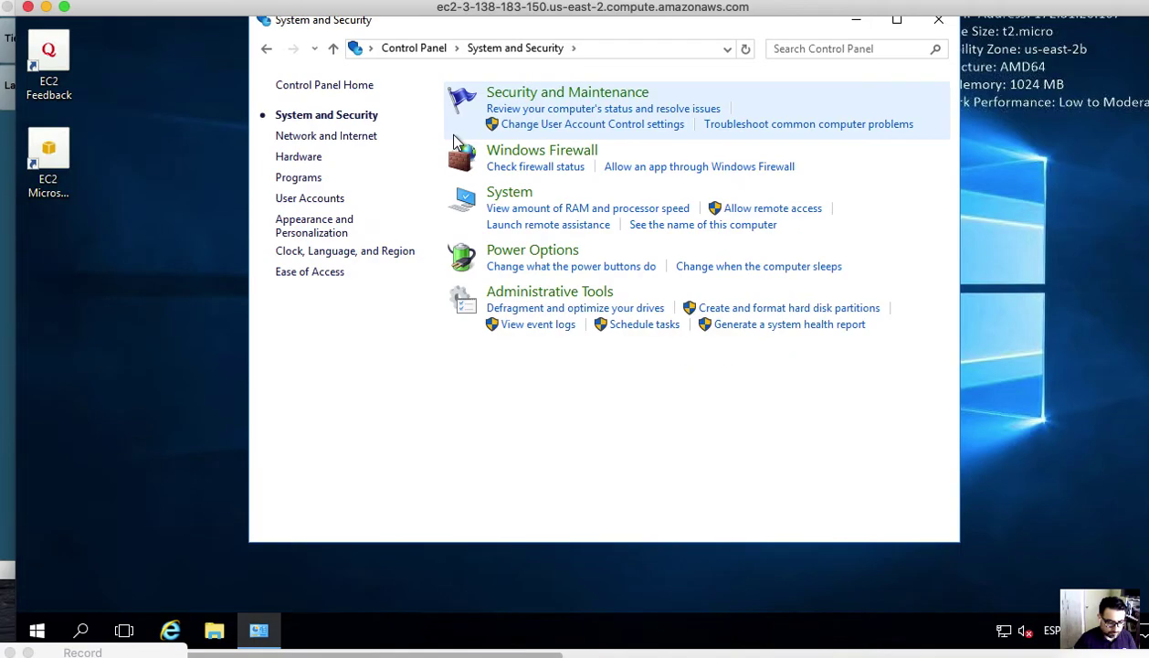
left_click(519, 156)
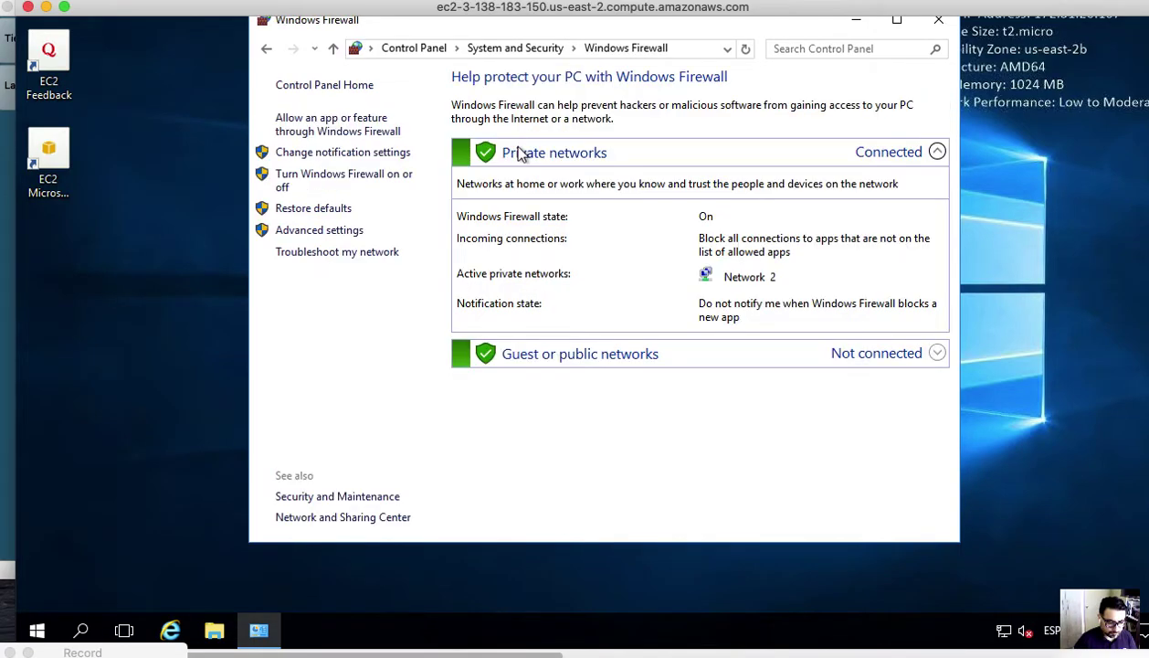
- Turn off Windows Firewall for both private and public networks on the remote server and close the firewall window
left_click(317, 184)
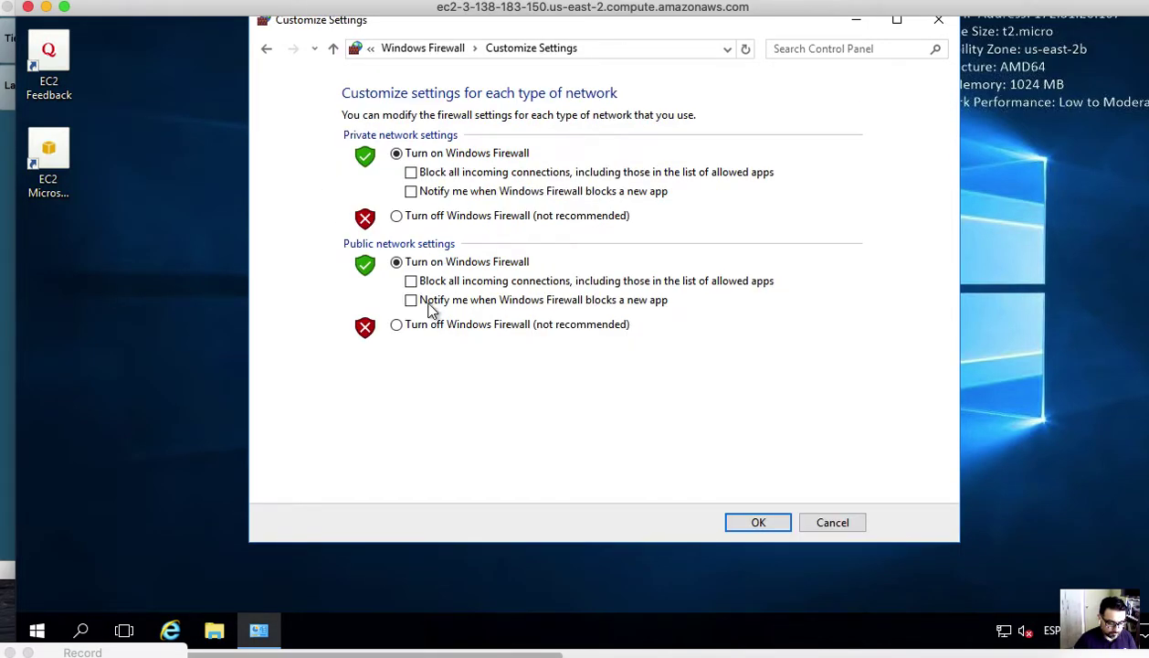
left_click(442, 217)
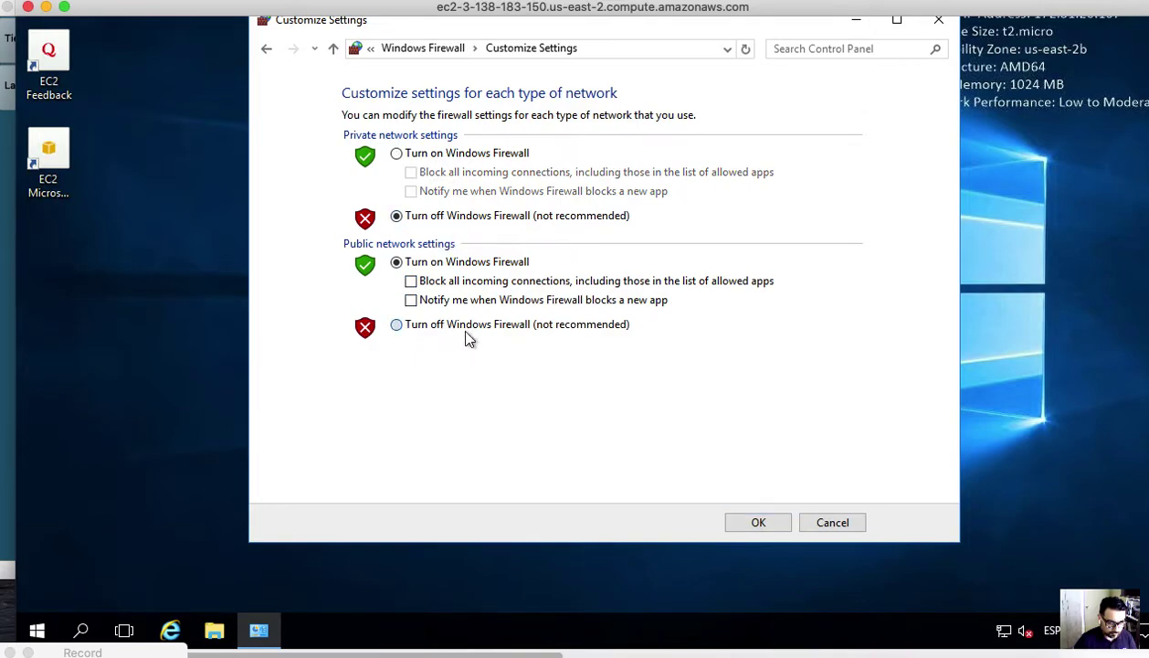
left_click(457, 327)
left_click(766, 524)
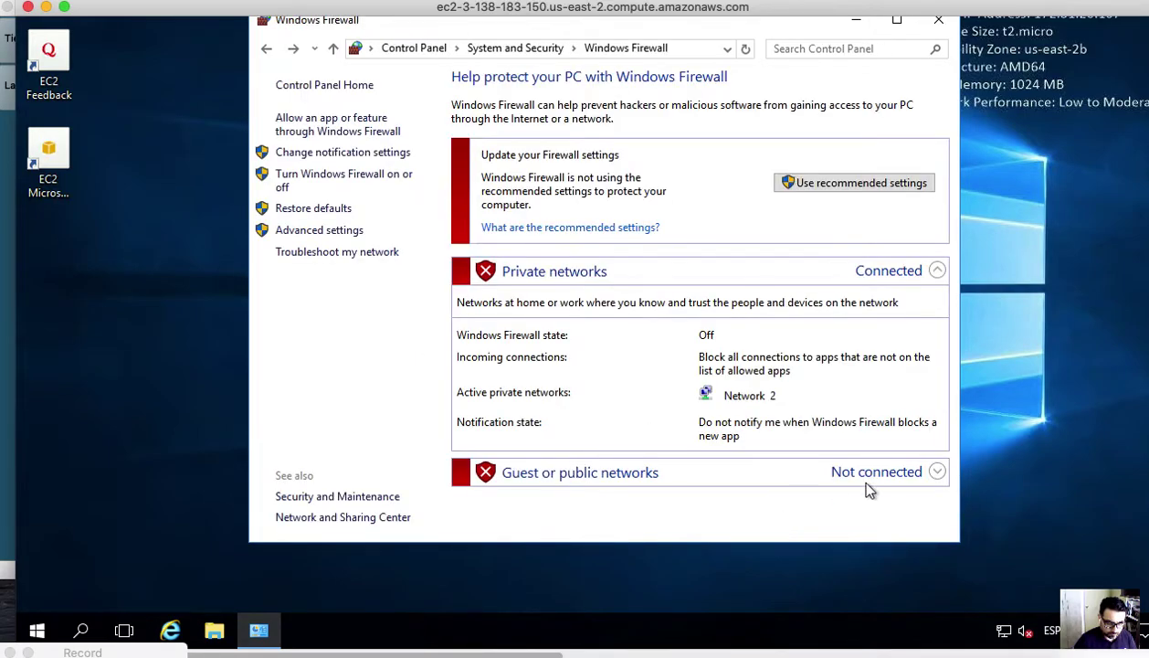
left_click(938, 20)
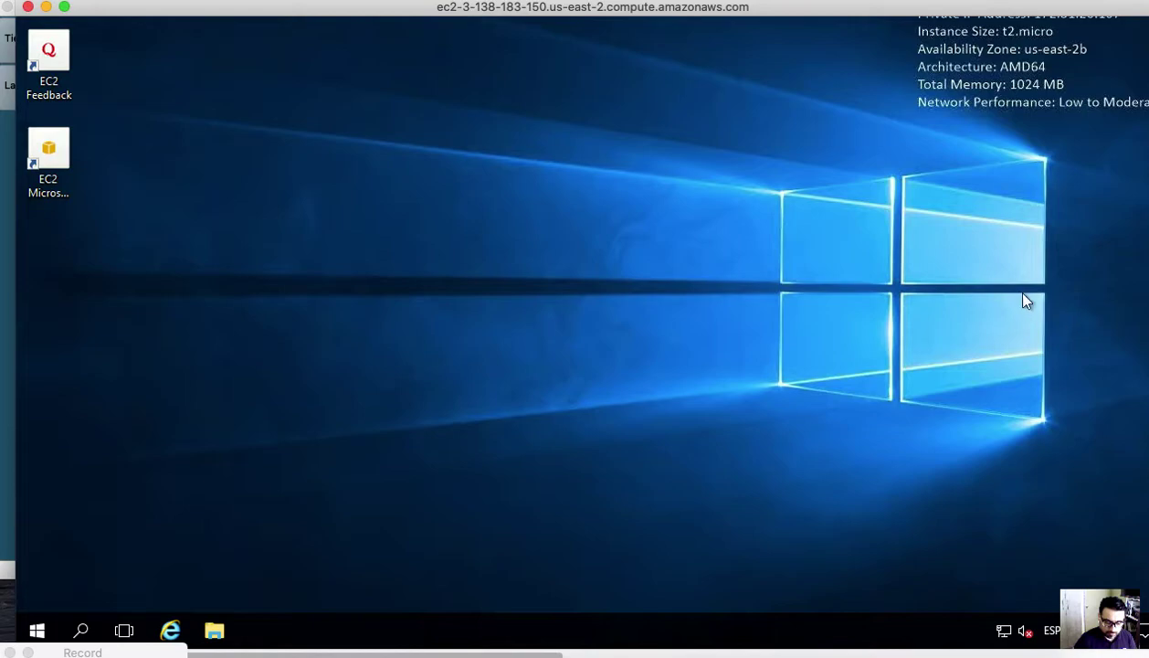
- Review the instance details on the remote desktop and open Server Manager
scroll(891, 146, "up", 2)
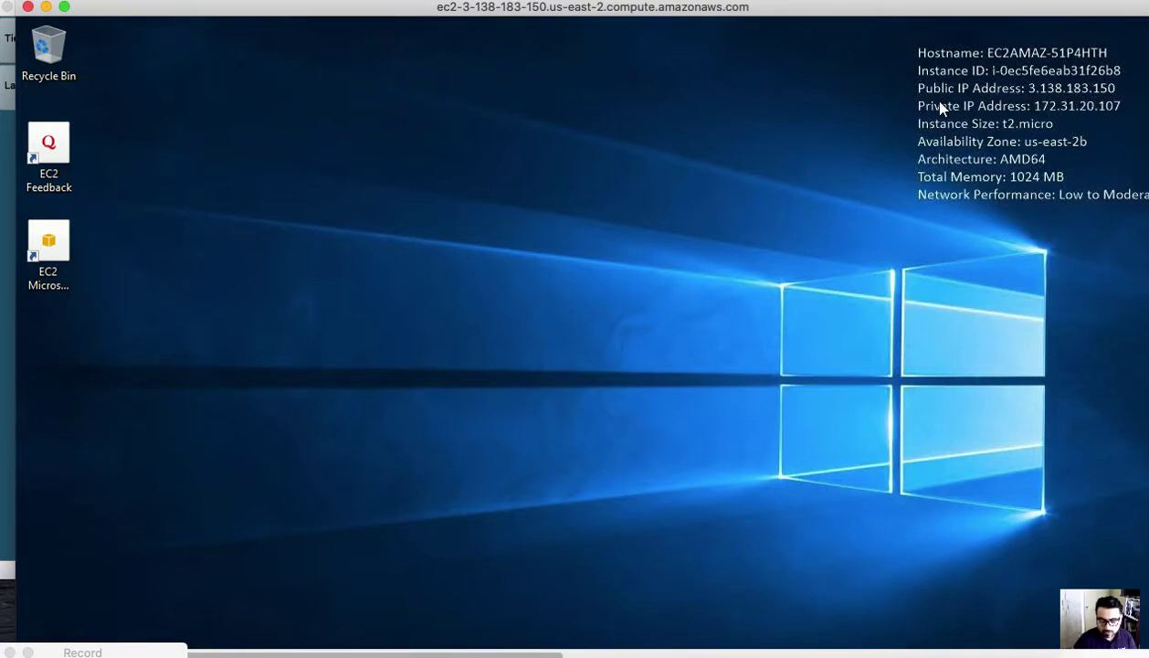
scroll(676, 210, "down", 3)
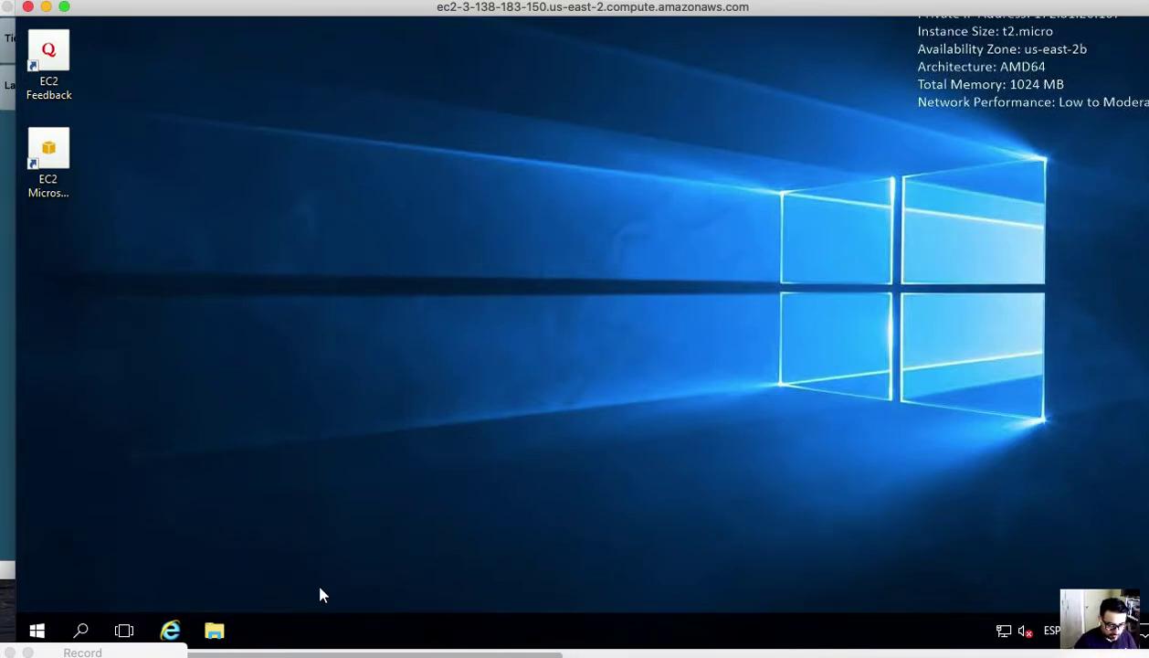
left_click(45, 629)
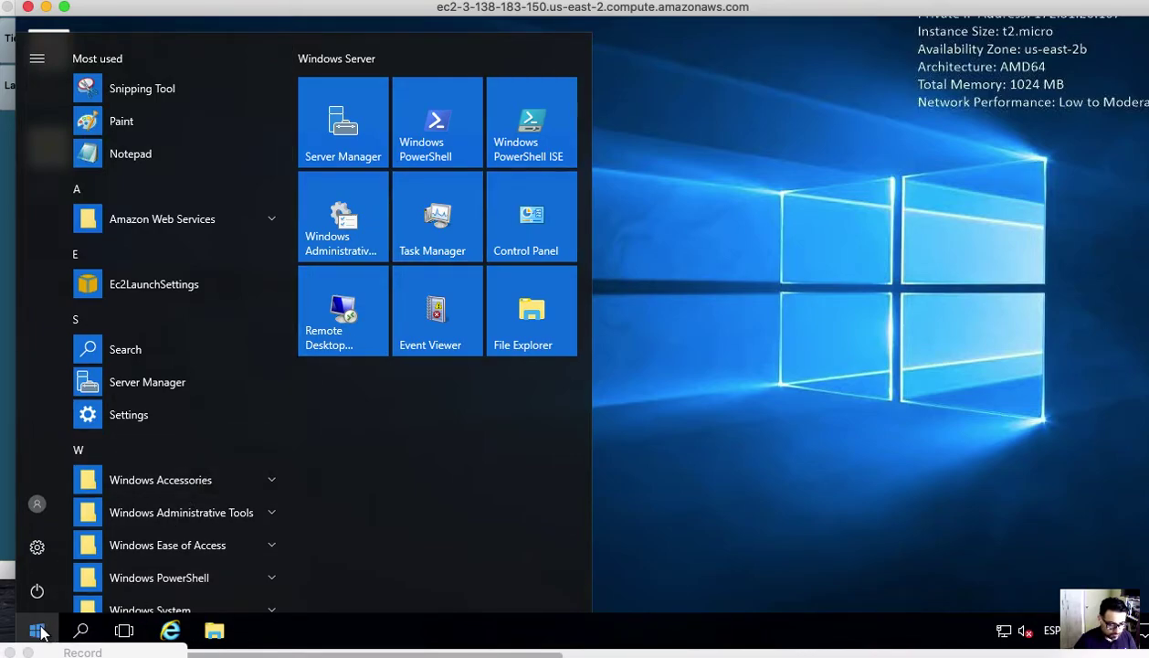
left_click(340, 130)
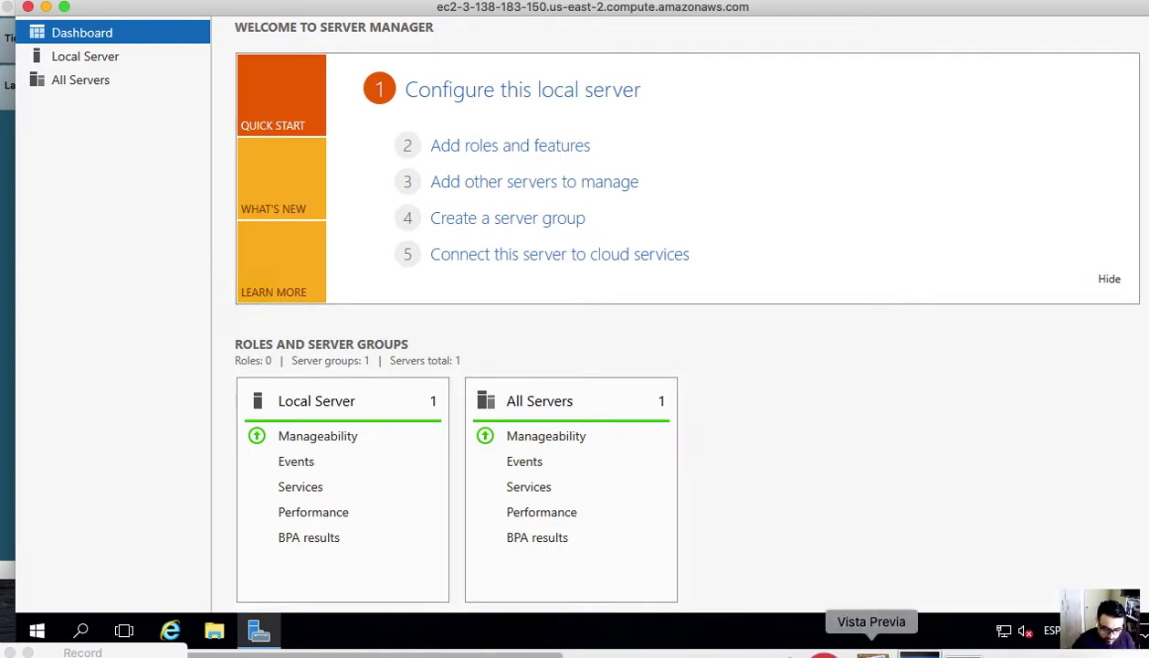
- Bring up the TOPO4.jpg diagram to check the AWS server's required services, and return to the Server Manager dashboard
left_click(873, 643)
left_click_drag(885, 508, 854, 512)
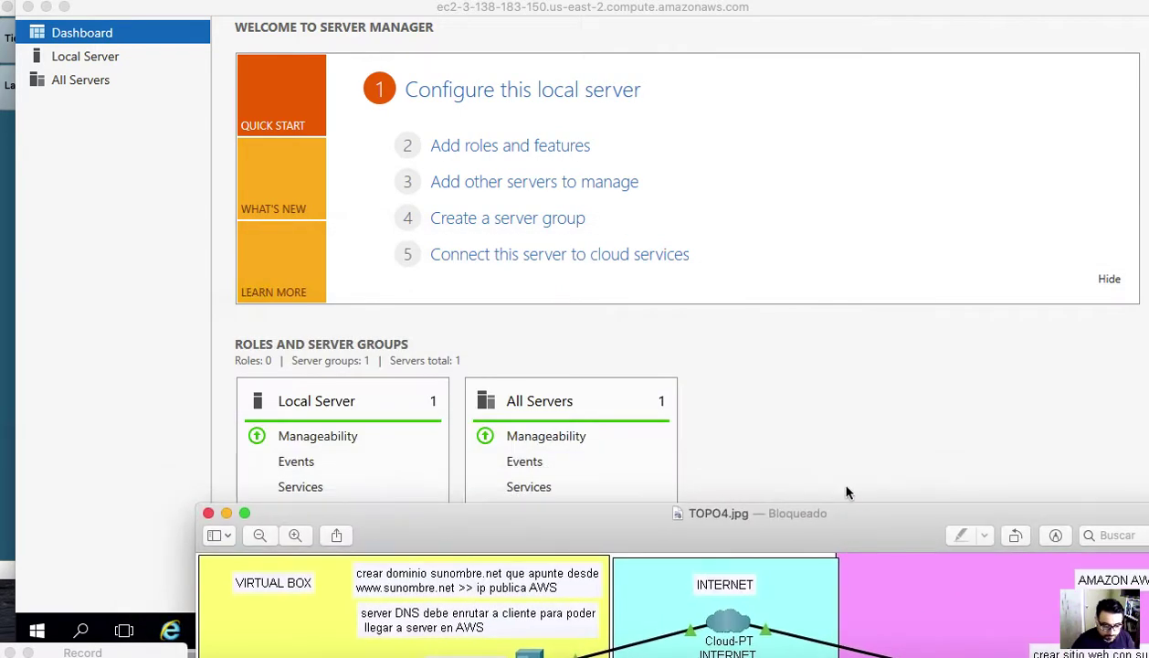
left_click(526, 154)
left_click(762, 340)
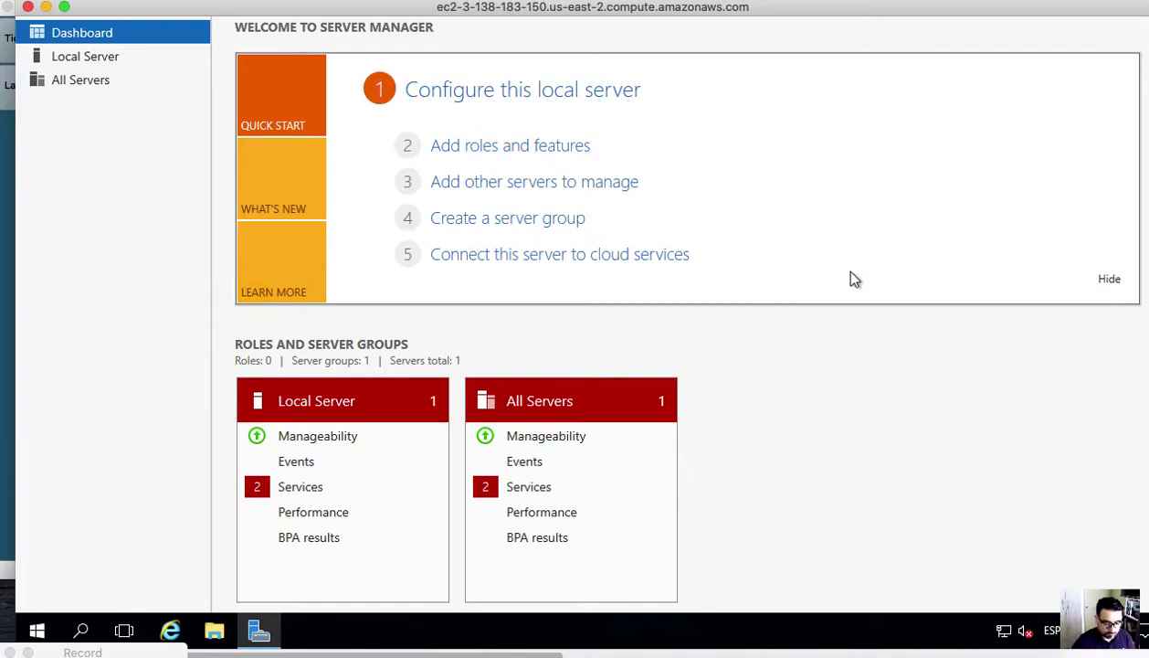
- Reposition the remote session and start adding roles and features, keeping role-based installation and the default destination server, up to the server roles
left_click_drag(921, 10, 827, 7)
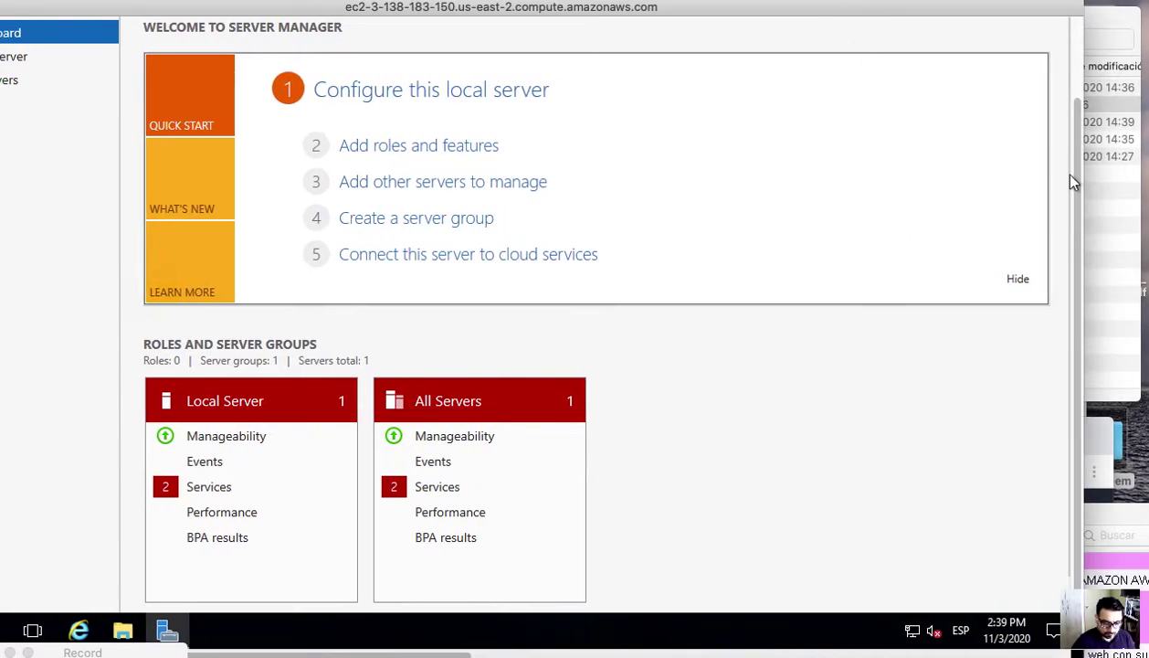
scroll(1082, 181, "up", 3)
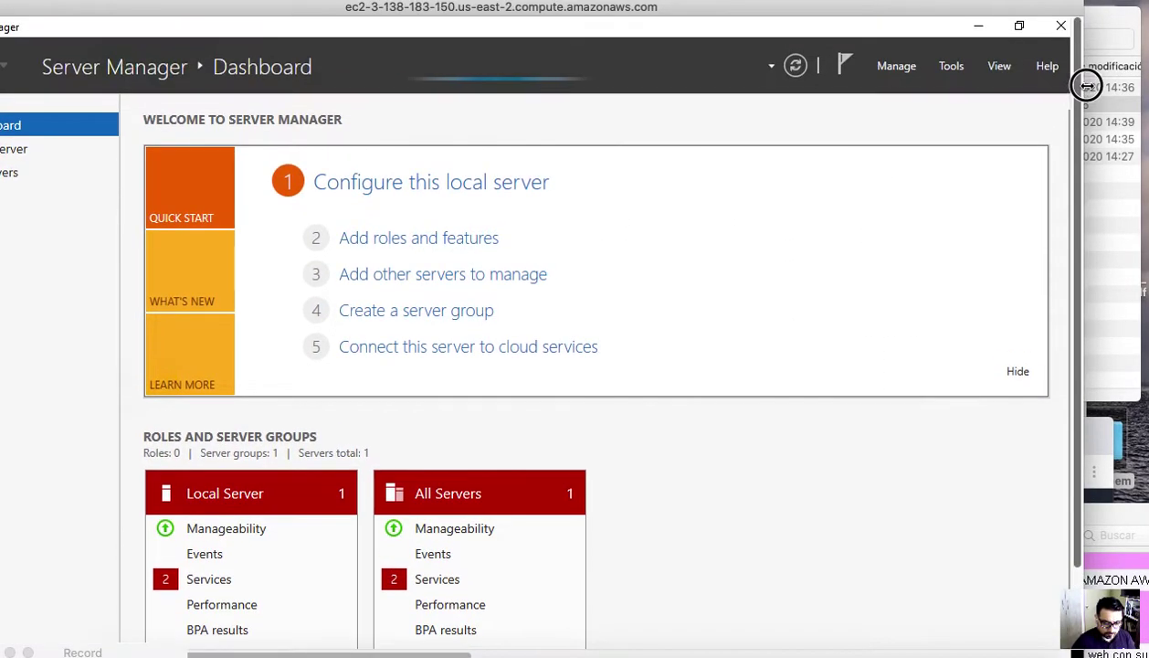
left_click(466, 240)
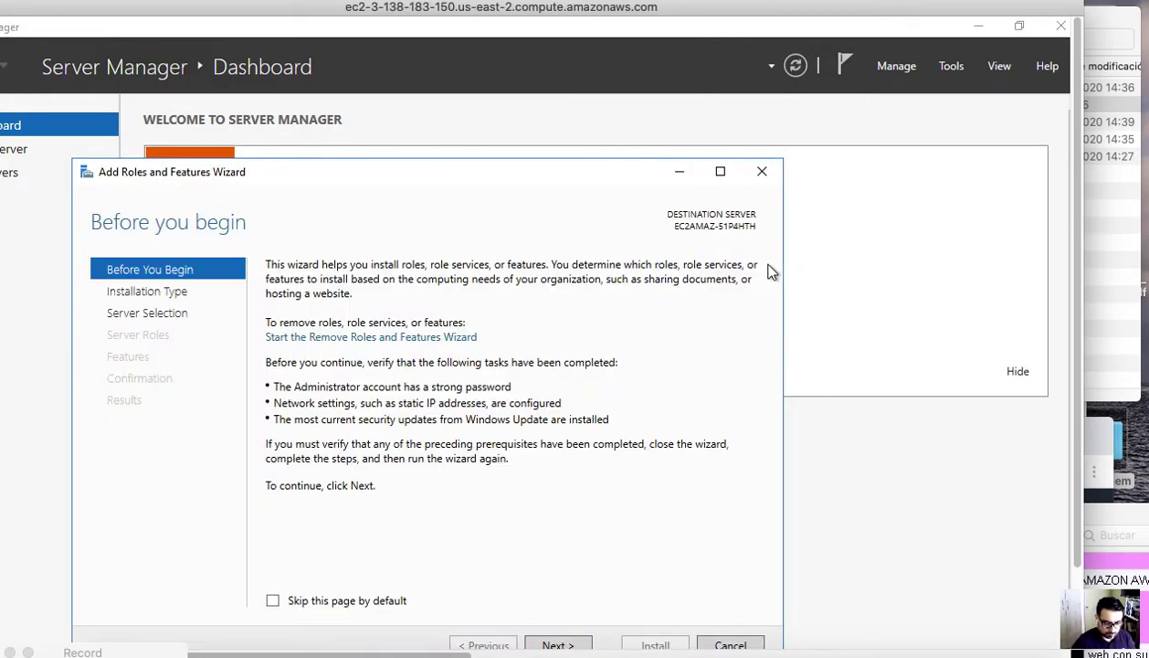
left_click(564, 641)
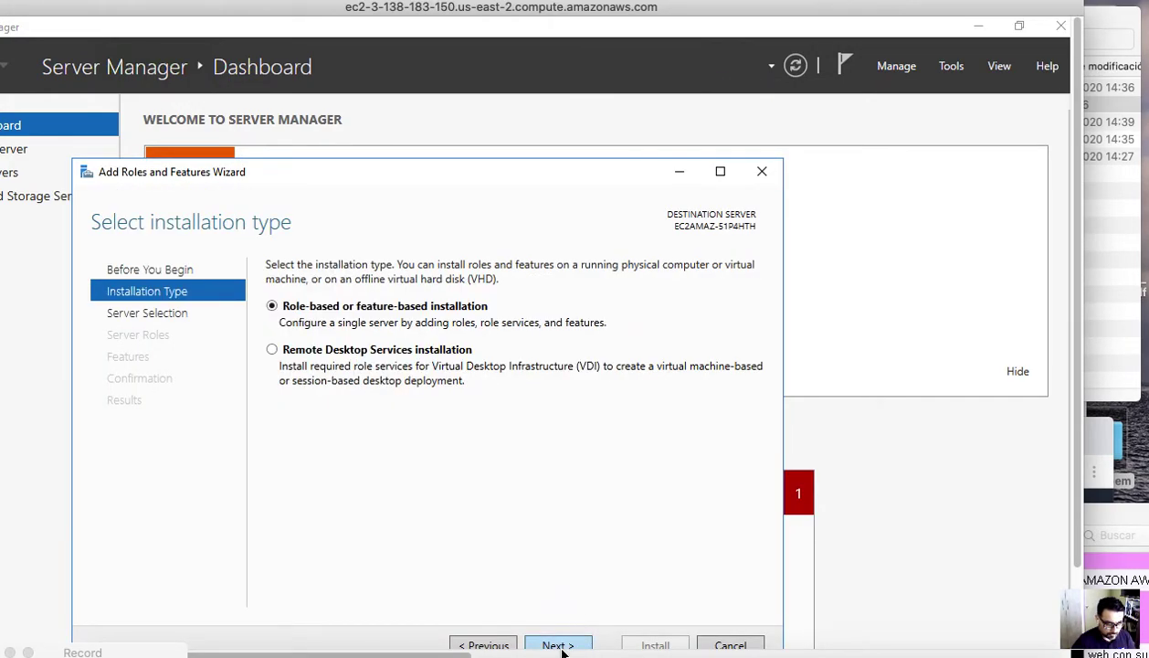
left_click(566, 645)
left_click(568, 645)
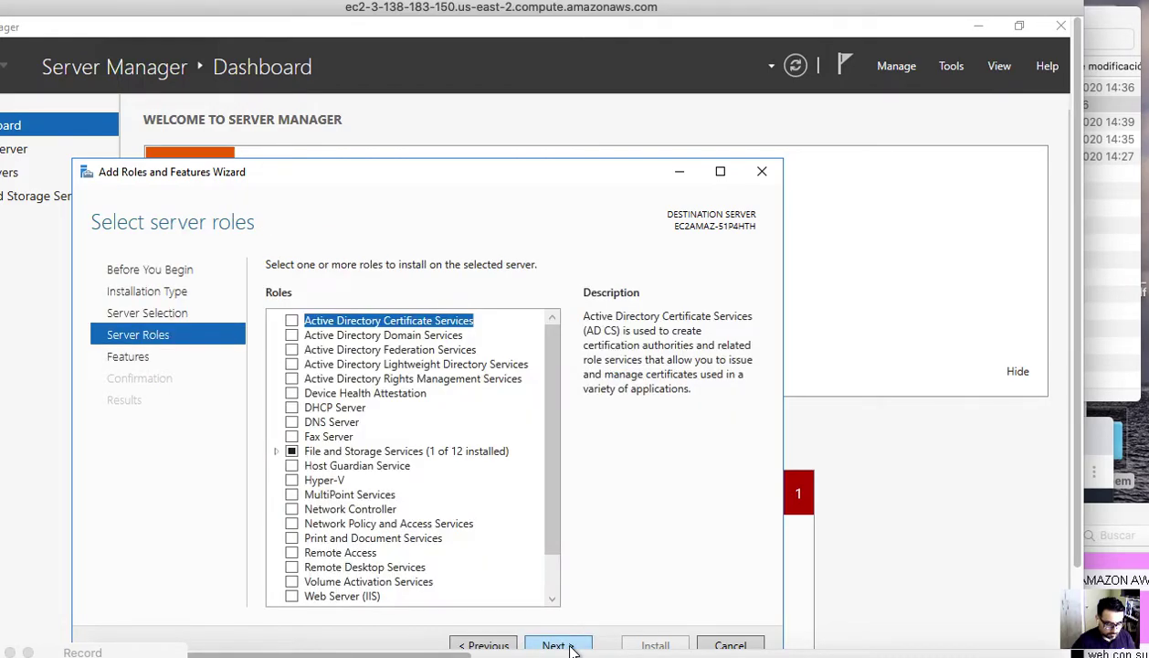
- Select the Web Server (IIS) role with its required management tools and continue to the features
left_click(290, 596)
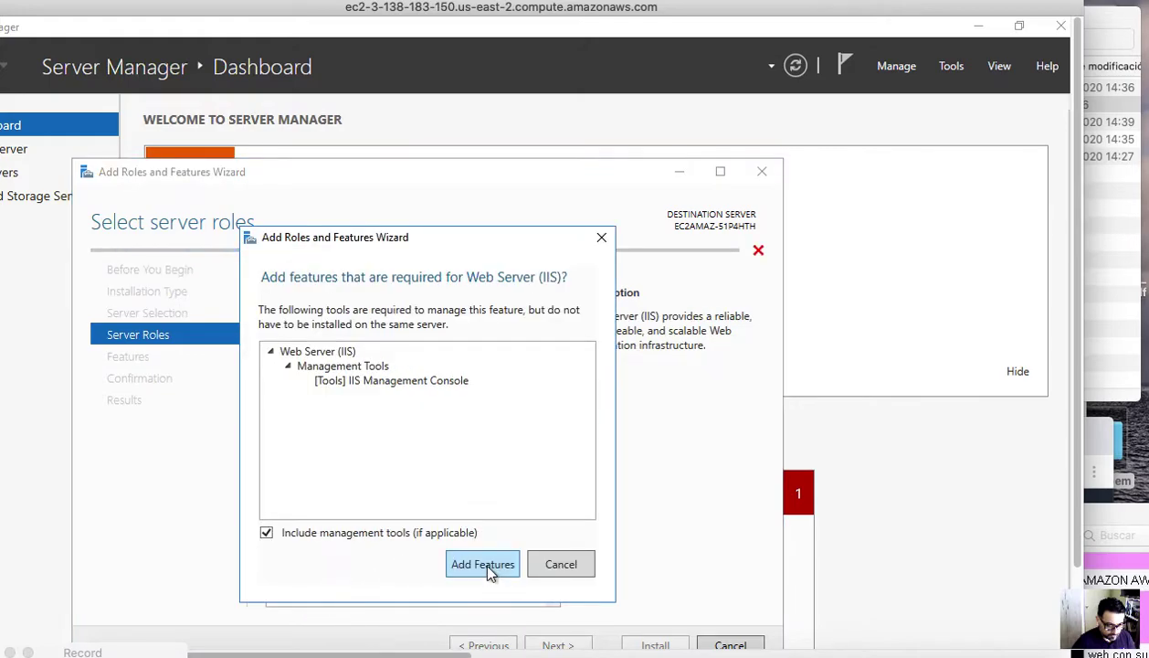
left_click(493, 565)
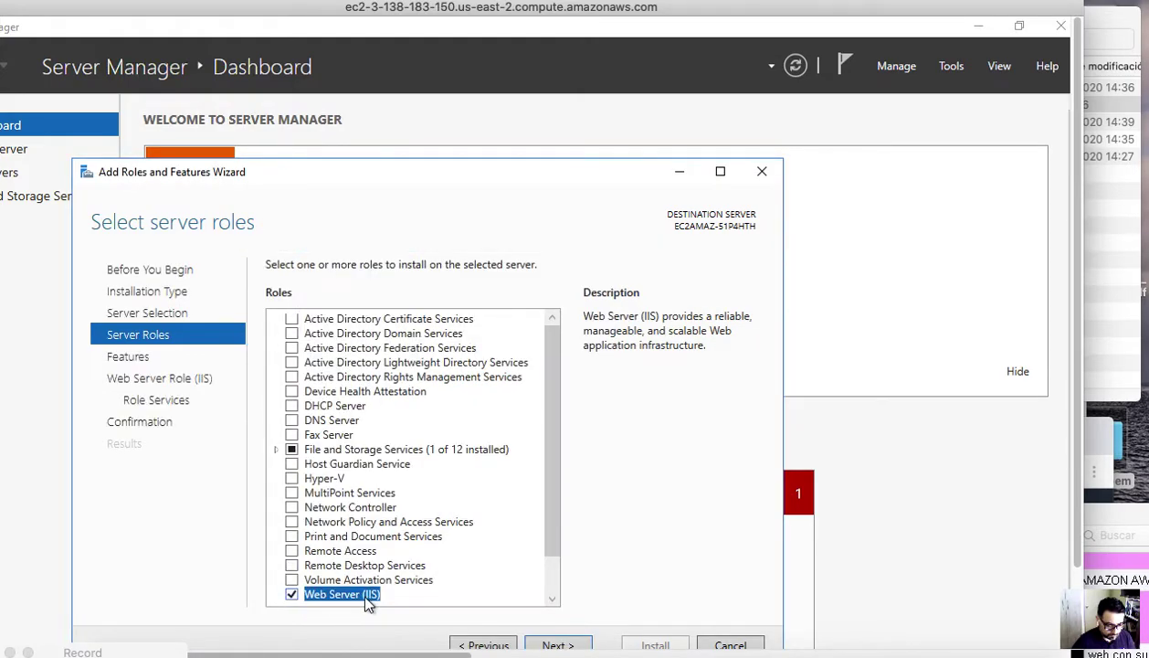
left_click(552, 600)
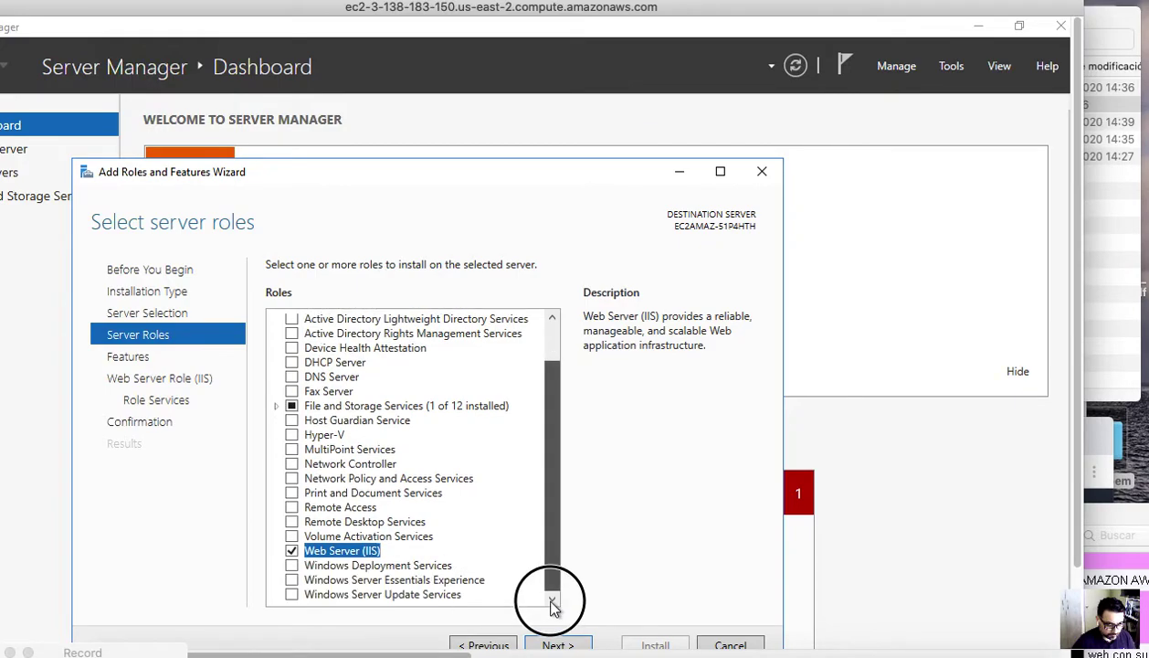
scroll(555, 457, "up", 1)
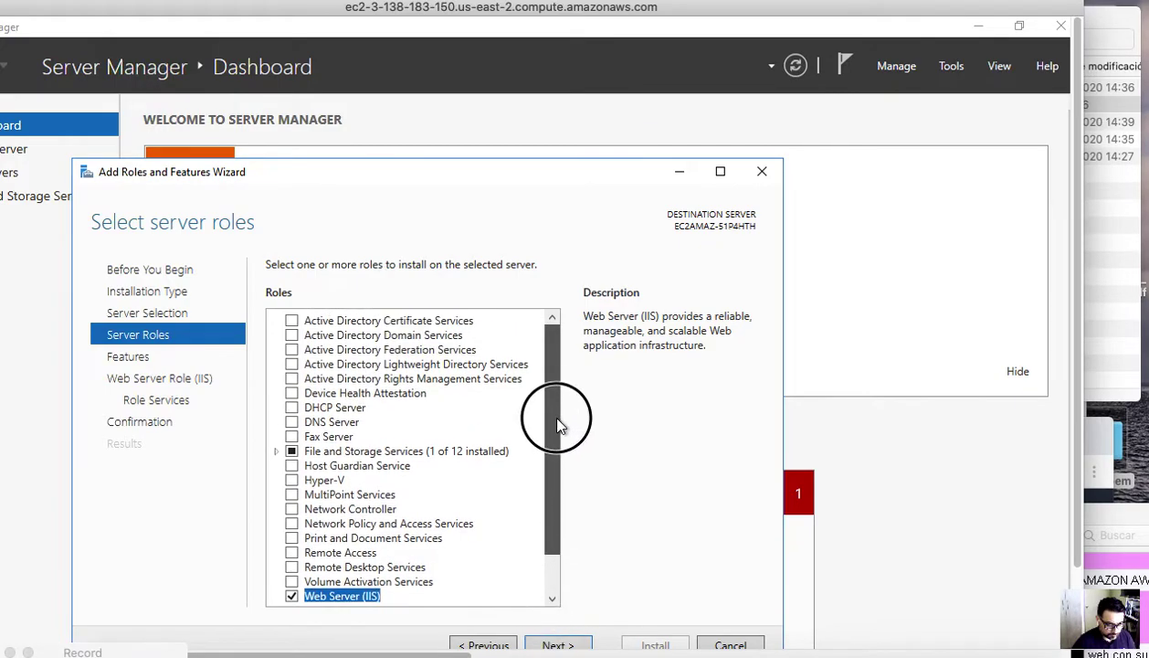
left_click(555, 645)
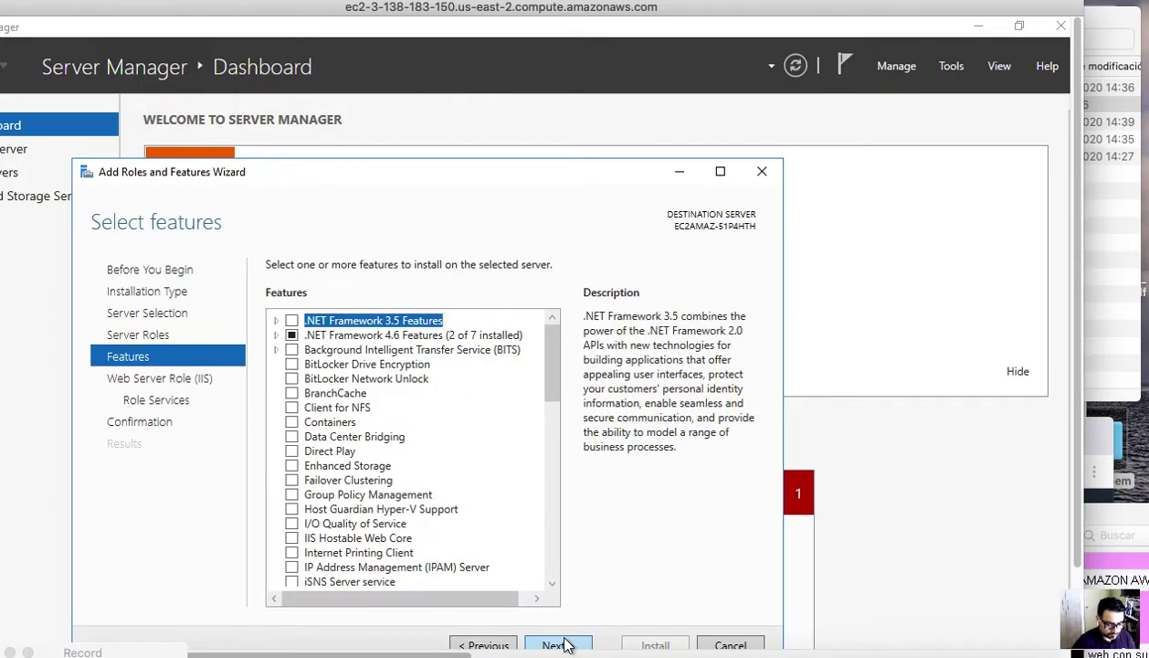
- Keep the default features, add FTP Server with FTP Service and FTP Extensibility to the role services, and start the installation
left_click_drag(552, 424, 559, 365)
left_click(559, 645)
left_click(580, 643)
left_click_drag(559, 407, 558, 596)
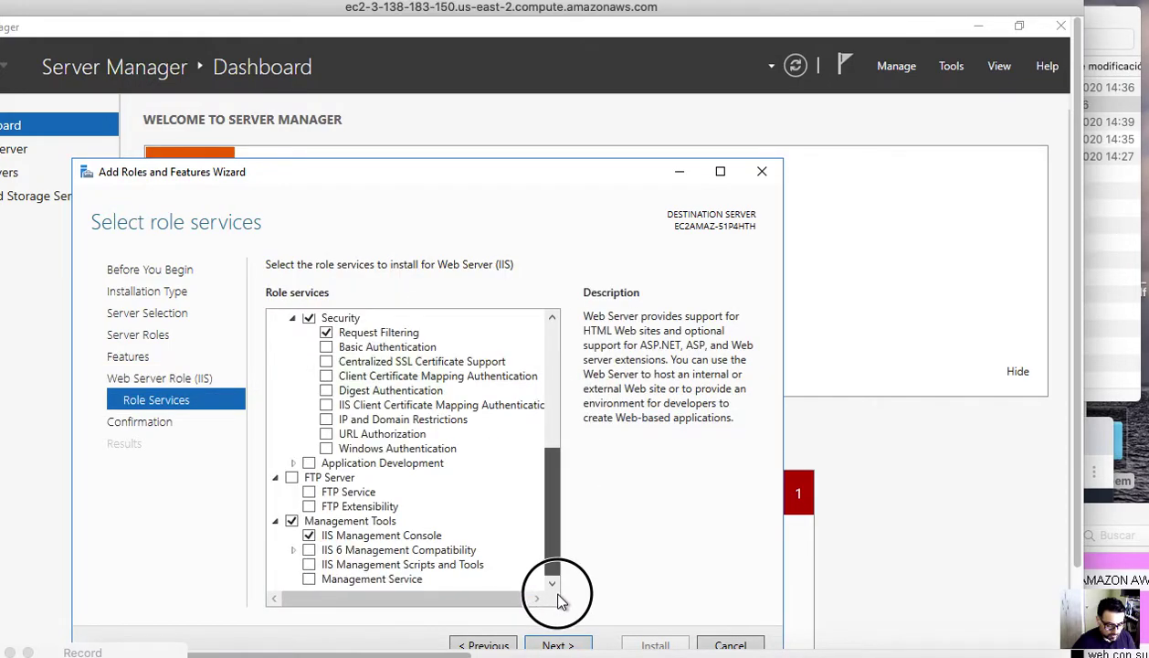
left_click(292, 477)
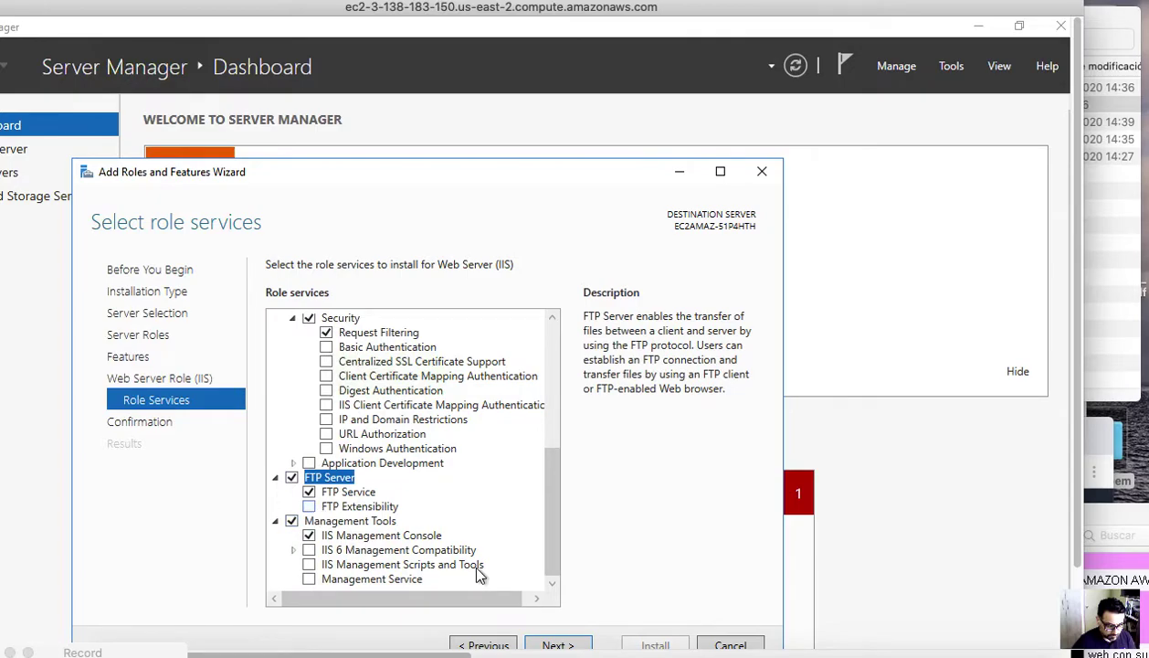
left_click(310, 507)
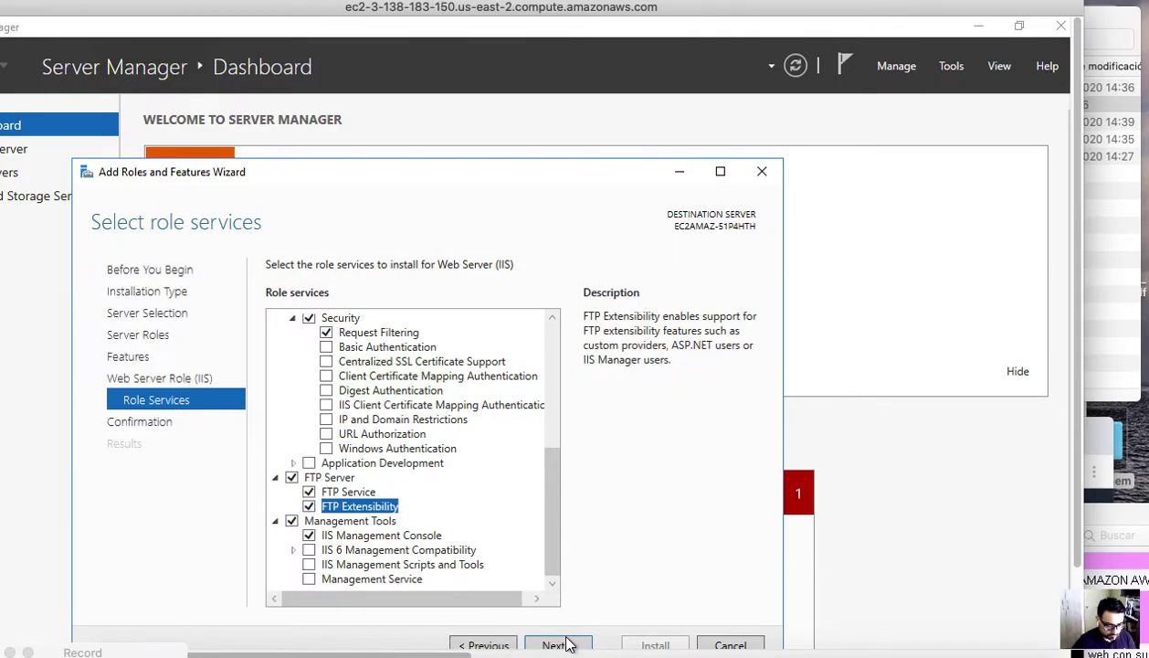
left_click(559, 645)
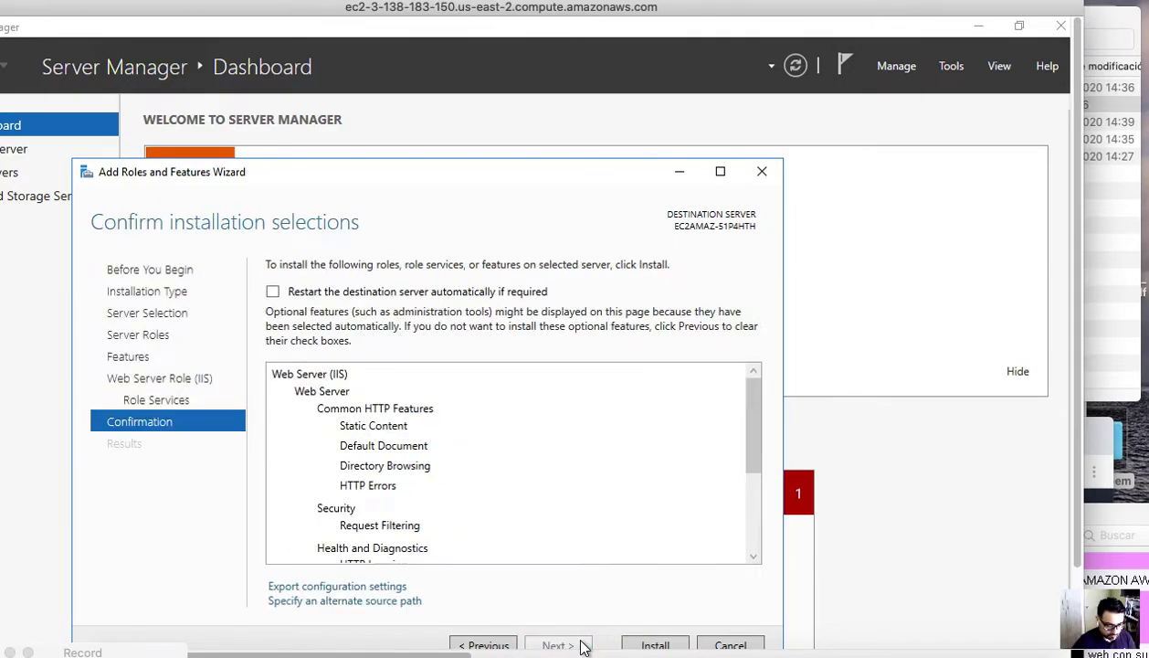
left_click(654, 645)
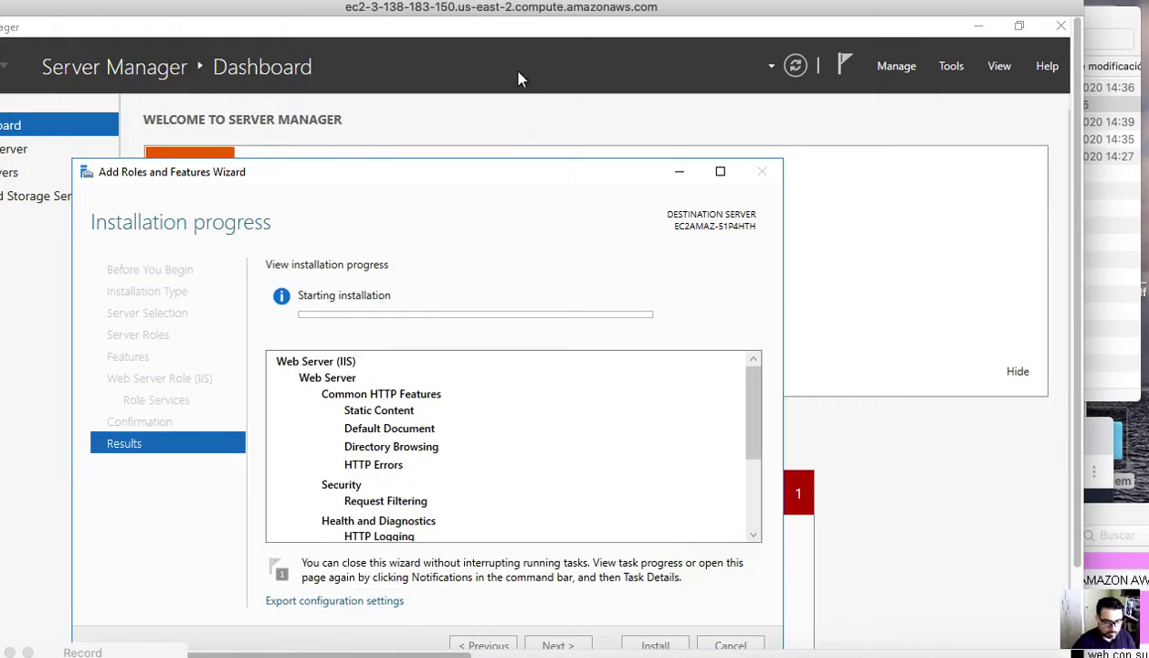
- Move the remote session aside, switch to the Win-2008-server 2 virtual machine, and dismiss its keyboard-capture and mouse-integration notices
left_click_drag(423, 13, 623, 35)
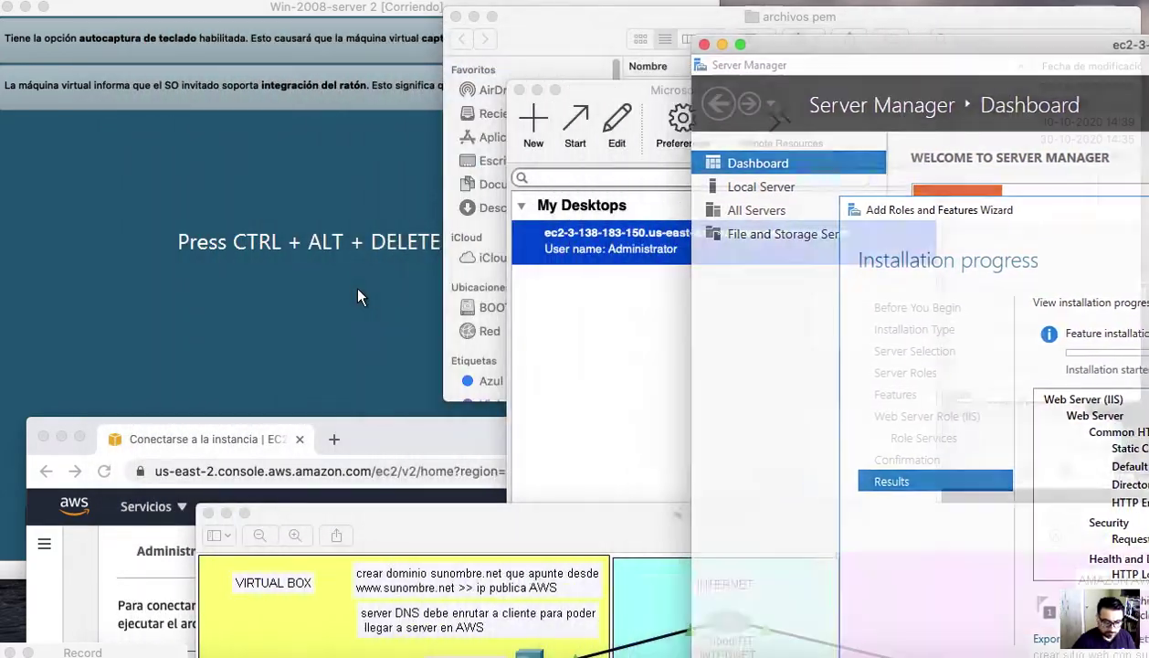
left_click(793, 132)
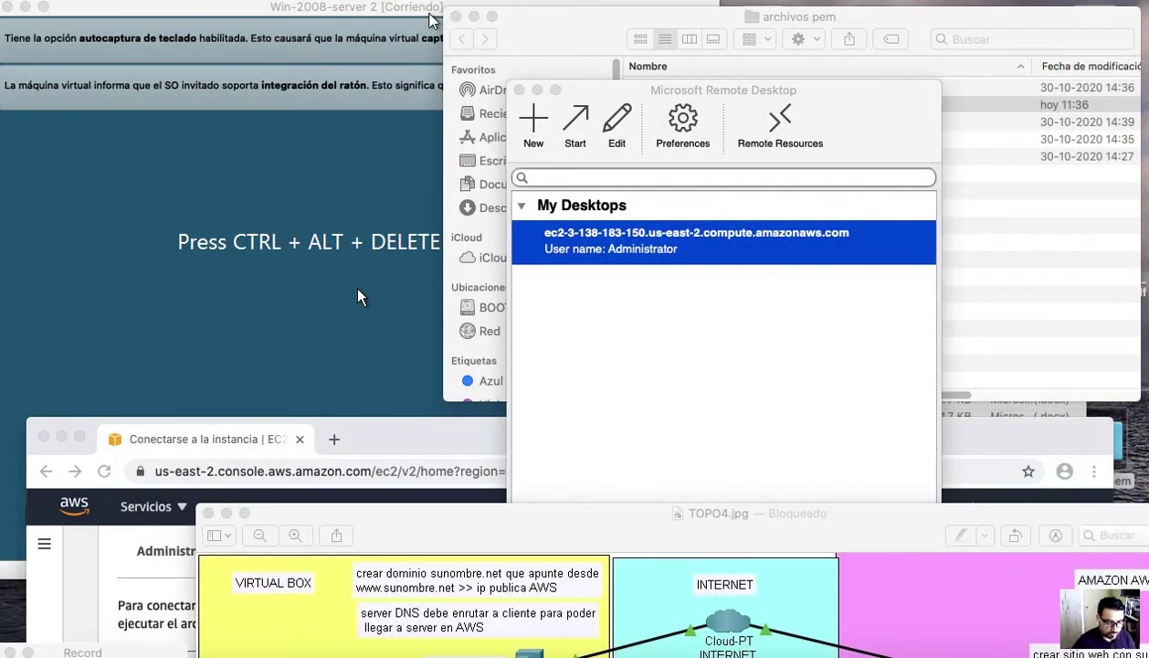
left_click(358, 295)
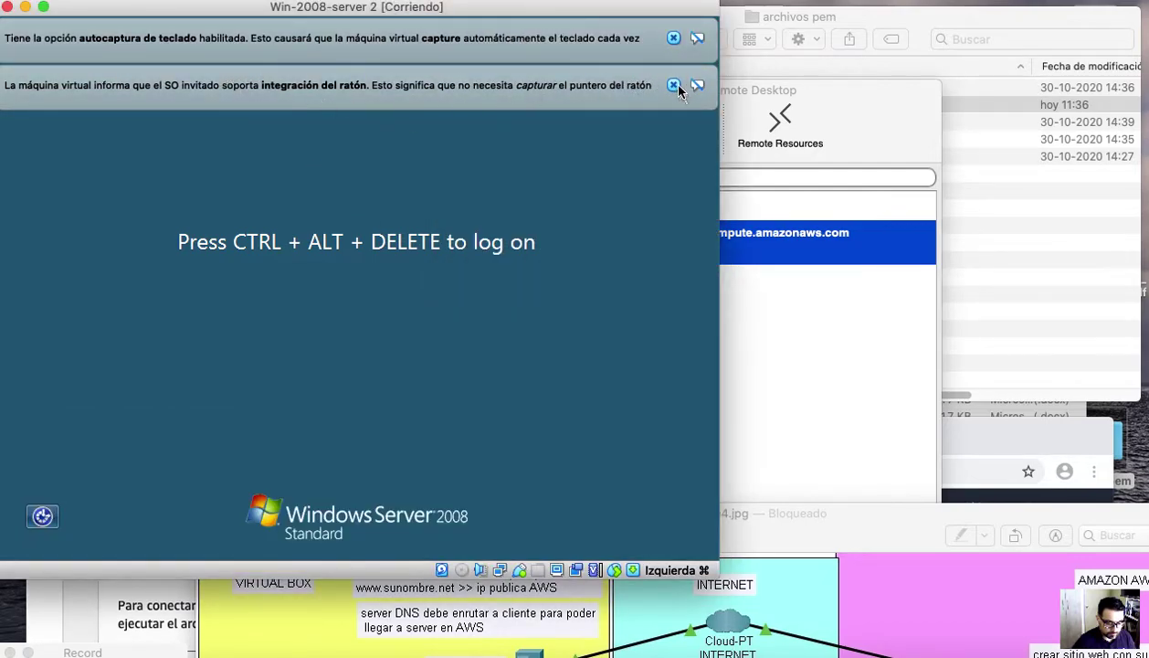
left_click(673, 85)
left_click(673, 38)
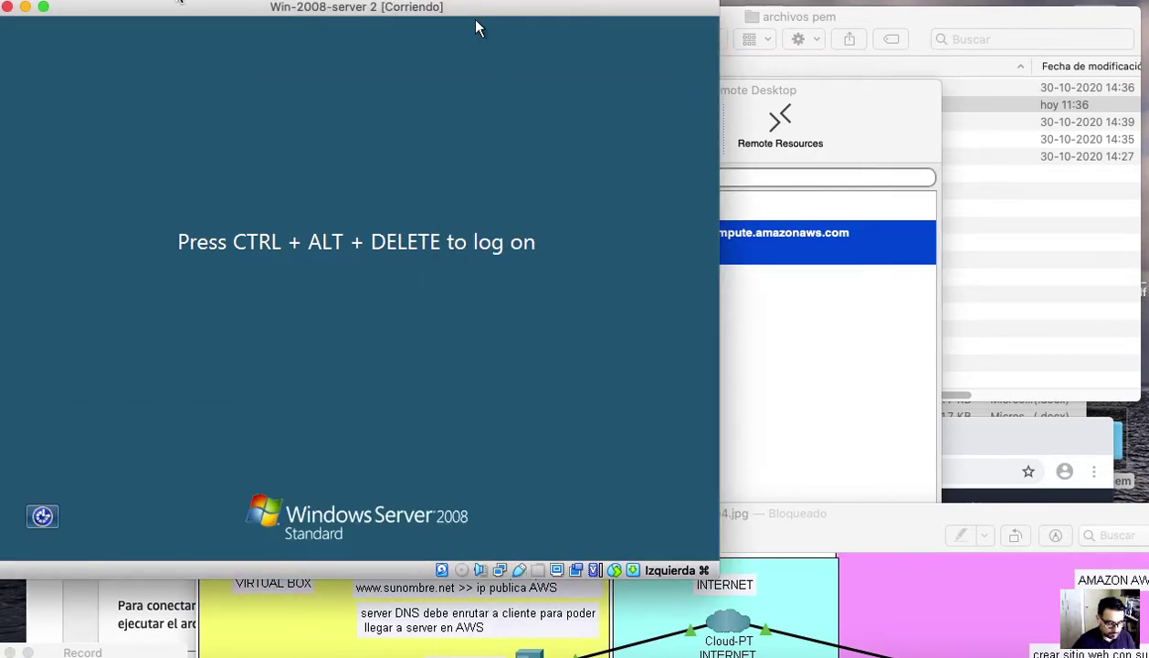
- Send the Ctrl-Alt-Del sequence to the Win-2008-server 2 virtual machine and log on as Administrator with the account password
key("ctrl+F2")
key("Right")
key("Right")
key("Left")
key("Right")
mouse_move(389, 9)
left_click(429, 57)
left_click(353, 382)
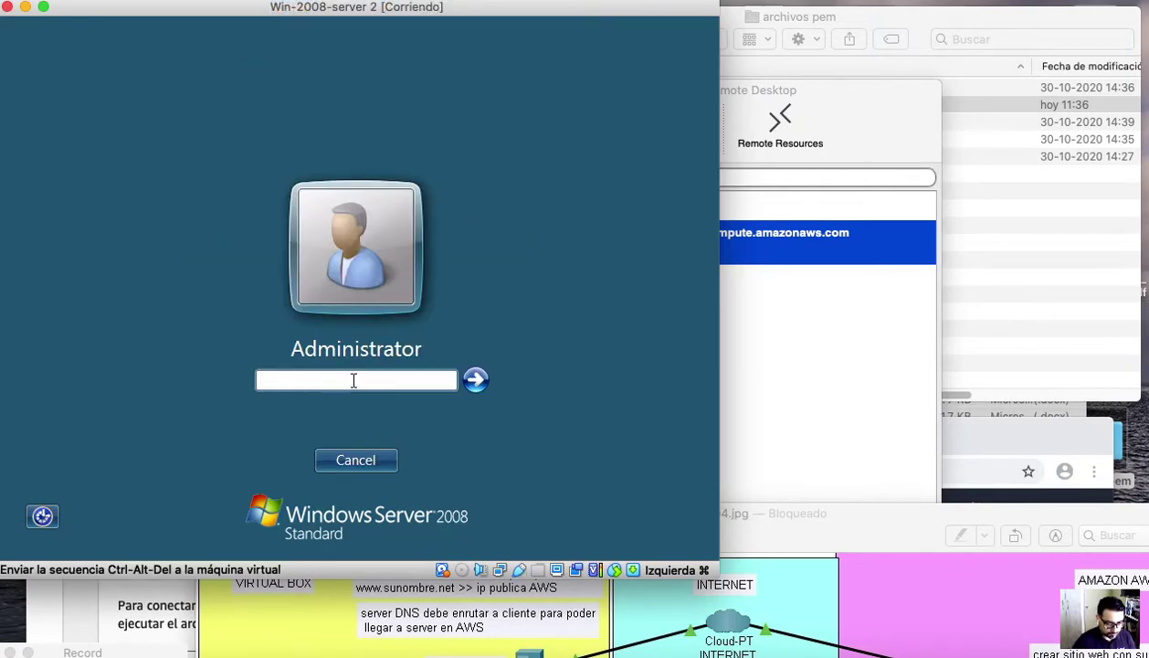
key("Return")
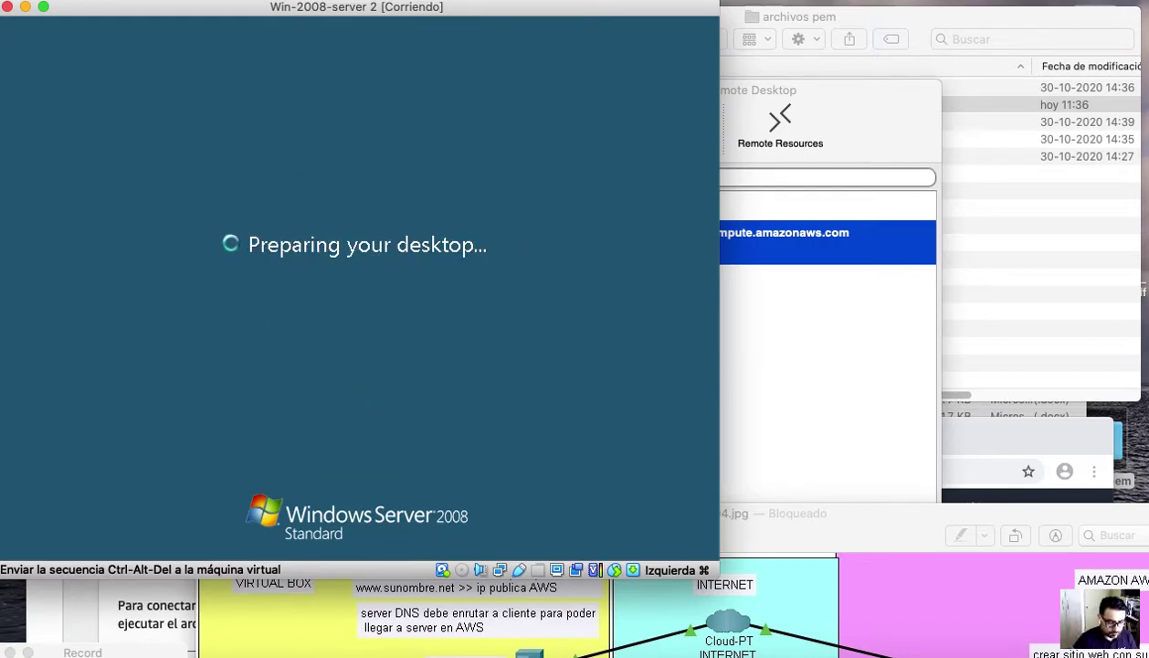
- Bring the TOPO4.jpg diagram forward and position it to examine the DNS and routing server's LAN and WAN cards and domain requirements
left_click_drag(895, 523, 999, 266)
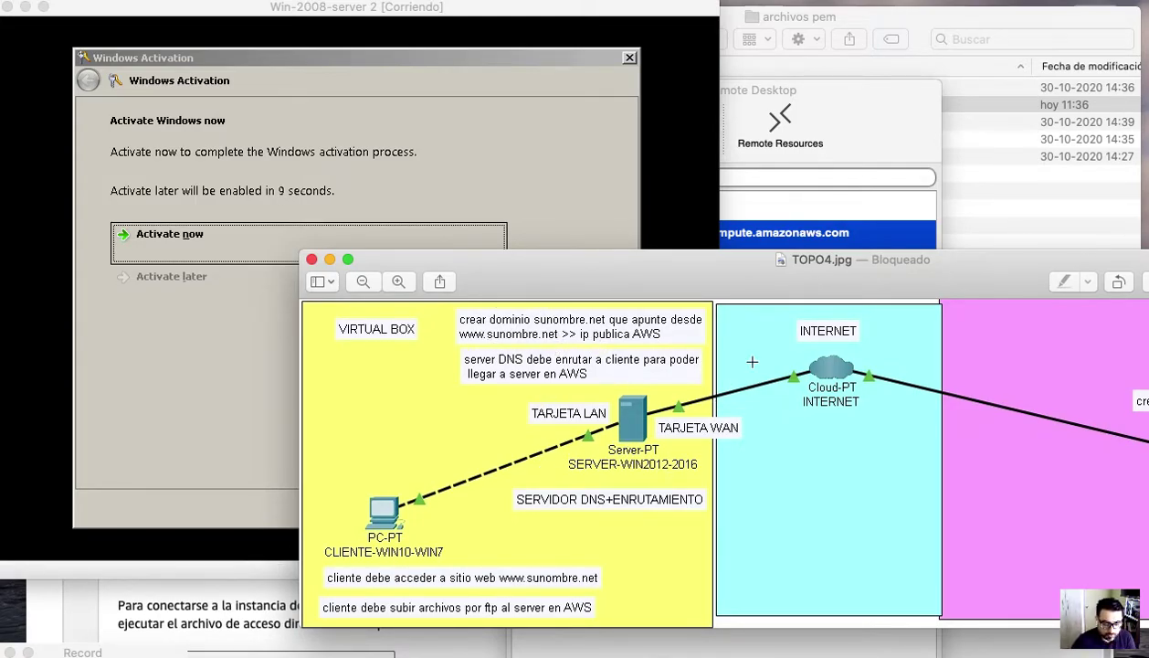
left_click_drag(846, 259, 715, 237)
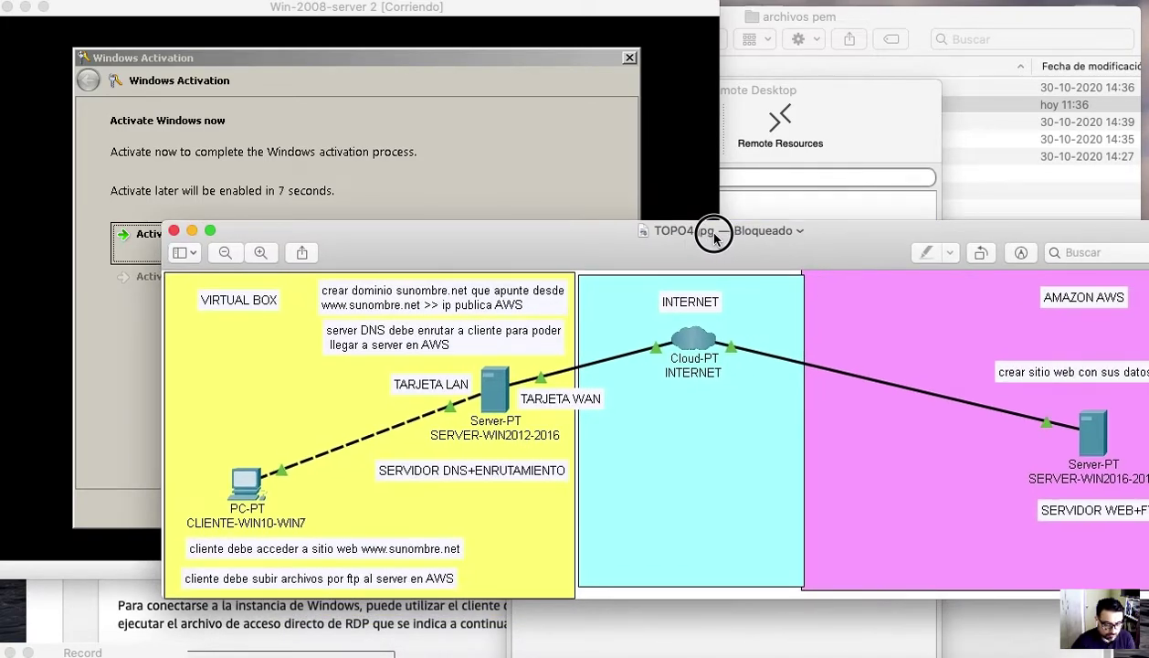
left_click_drag(528, 249, 852, 294)
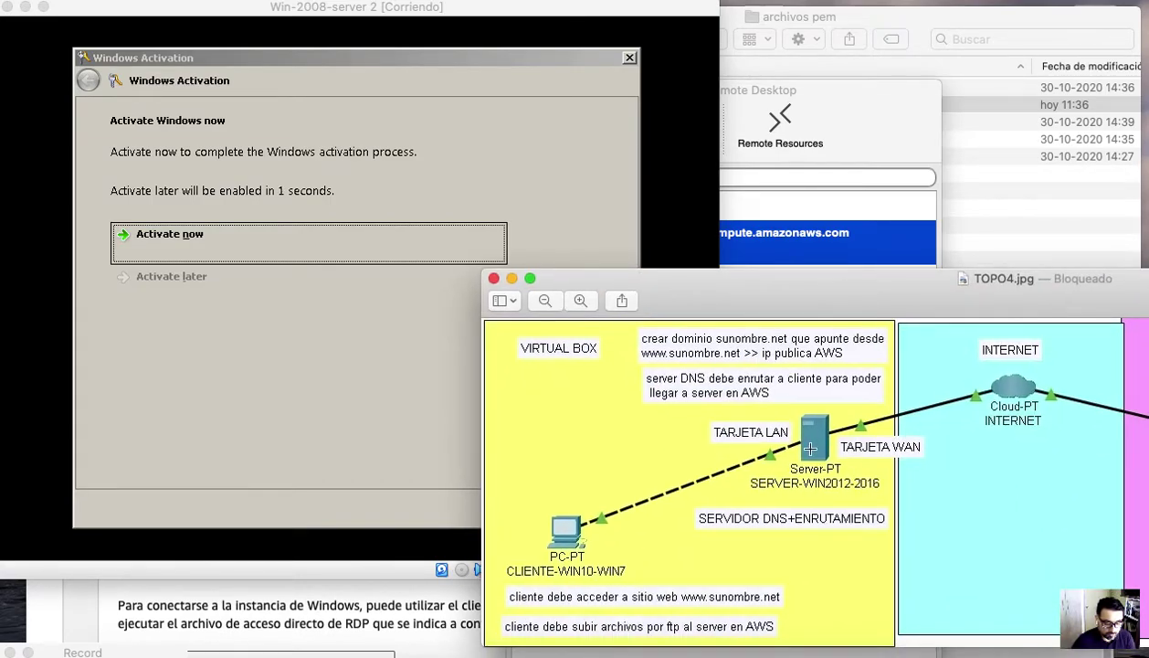
double_click(836, 294)
left_click_drag(918, 279, 752, 238)
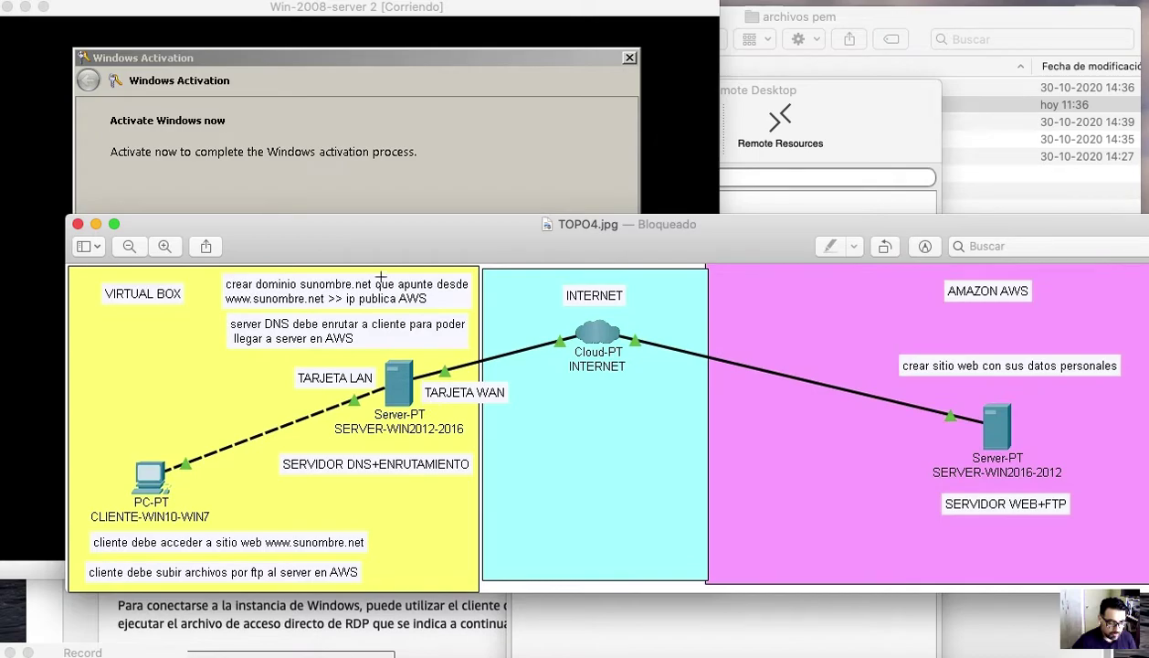
- Move the TOPO4.jpg diagram clear of the Win-2008-server 2 window and postpone the Windows activation
left_click_drag(370, 249, 1051, 366)
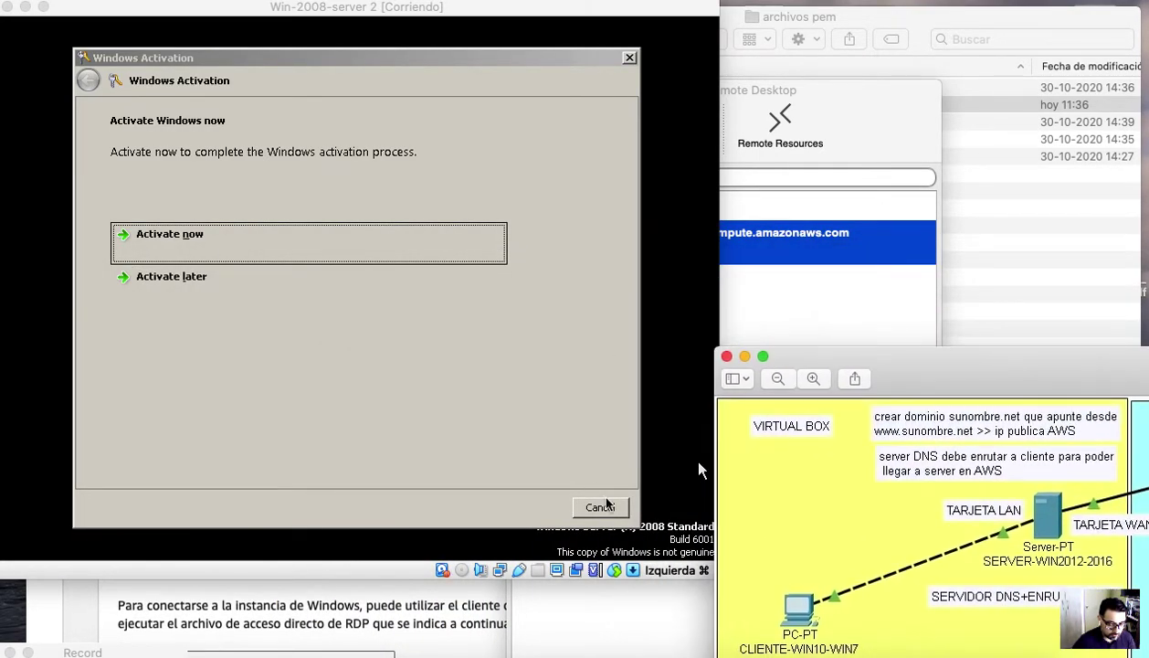
left_click(699, 470)
left_click(356, 279)
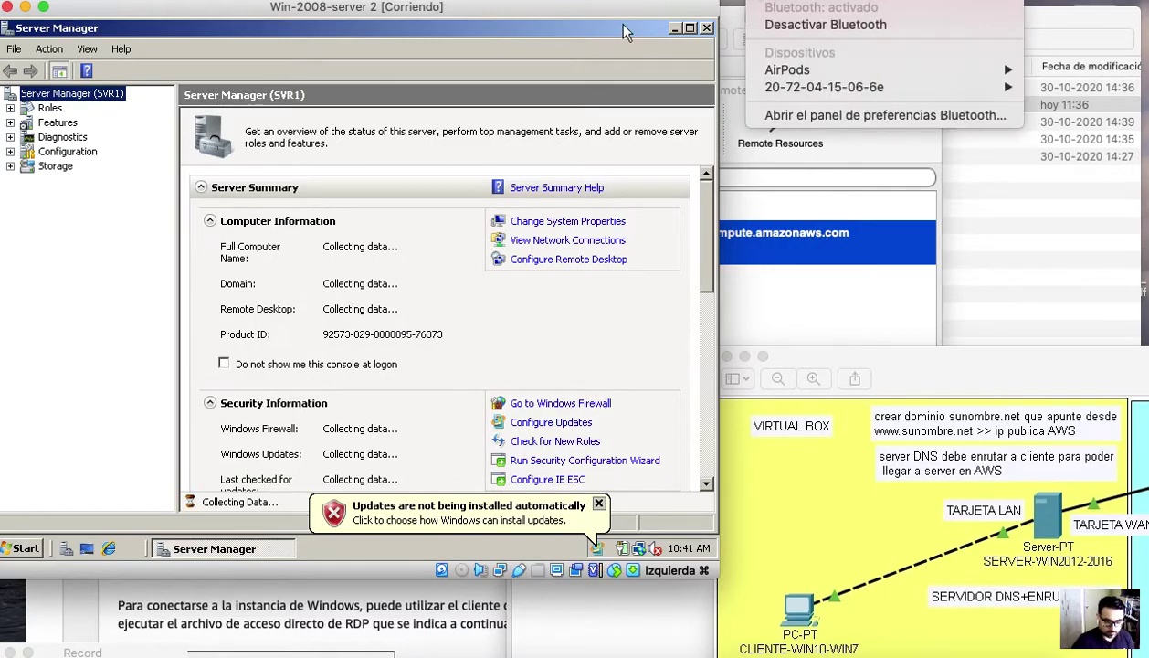
- Open the Mac's sound preferences and connect the AirPods over Bluetooth
mouse_move(774, 70)
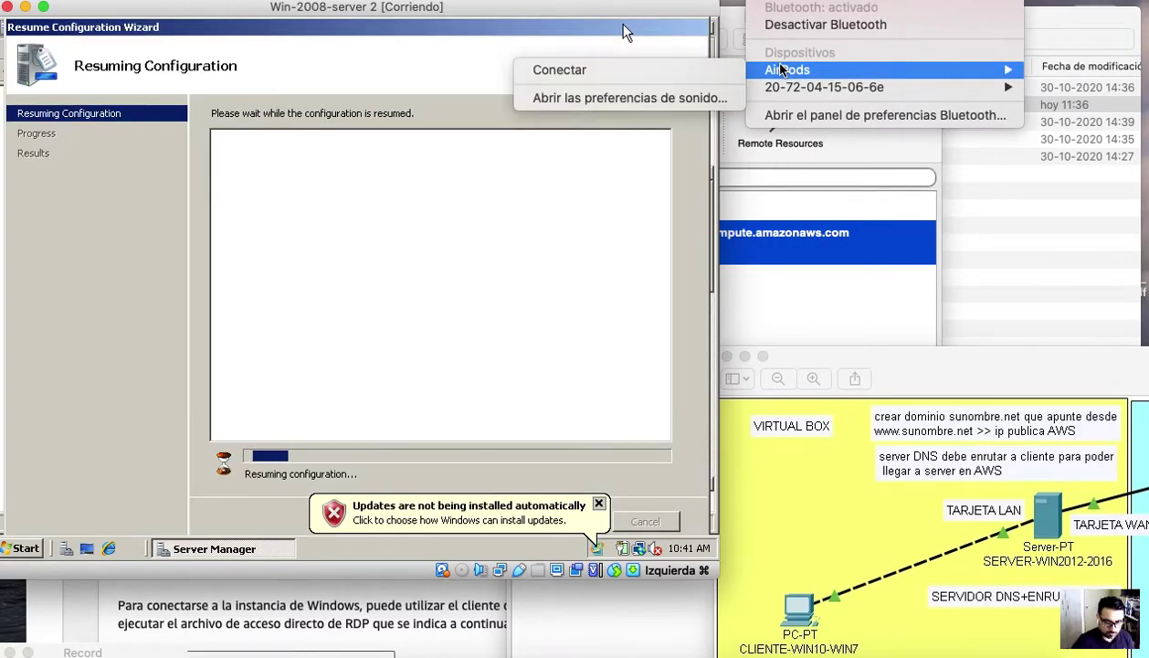
left_click(721, 97)
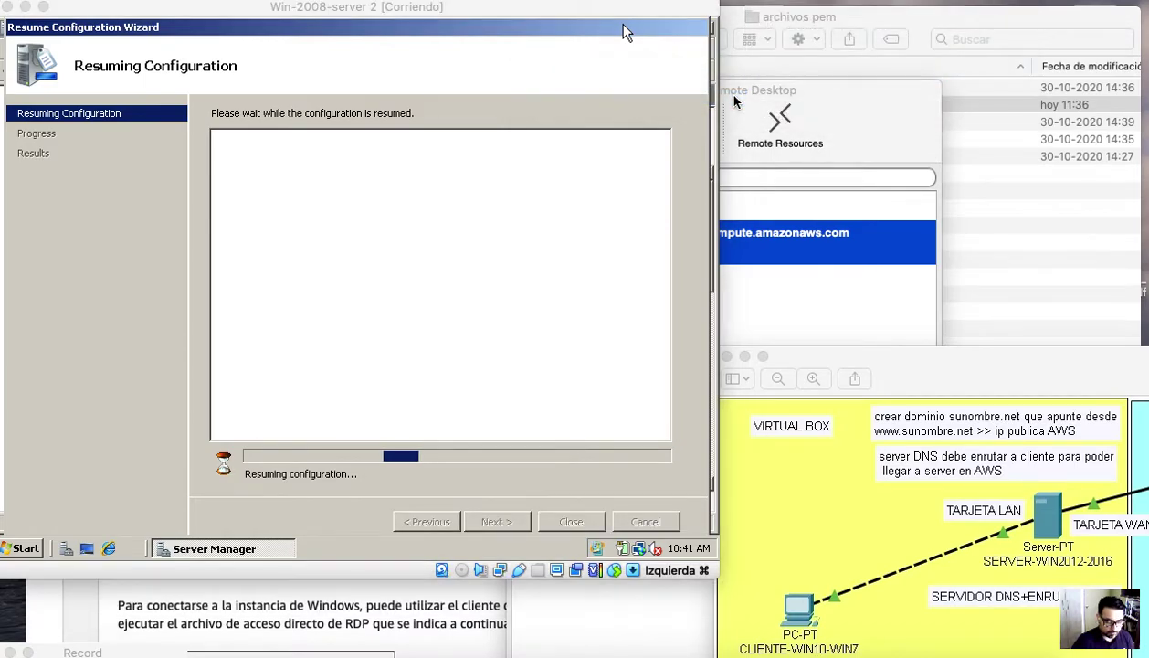
left_click(763, 0)
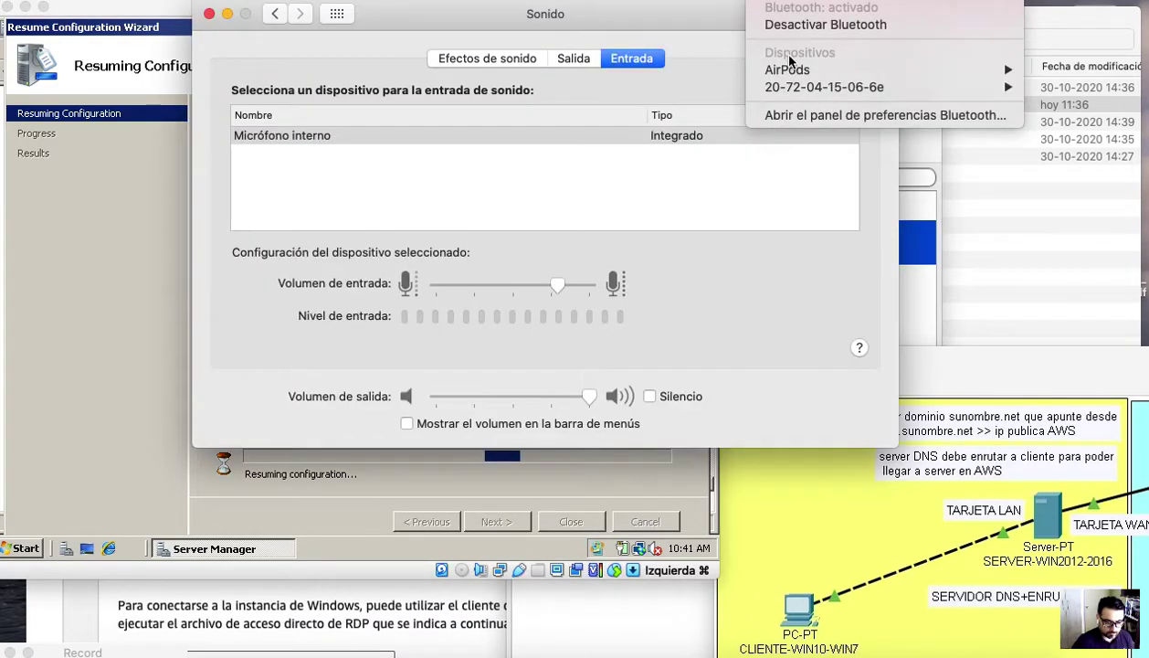
mouse_move(788, 70)
left_click(554, 69)
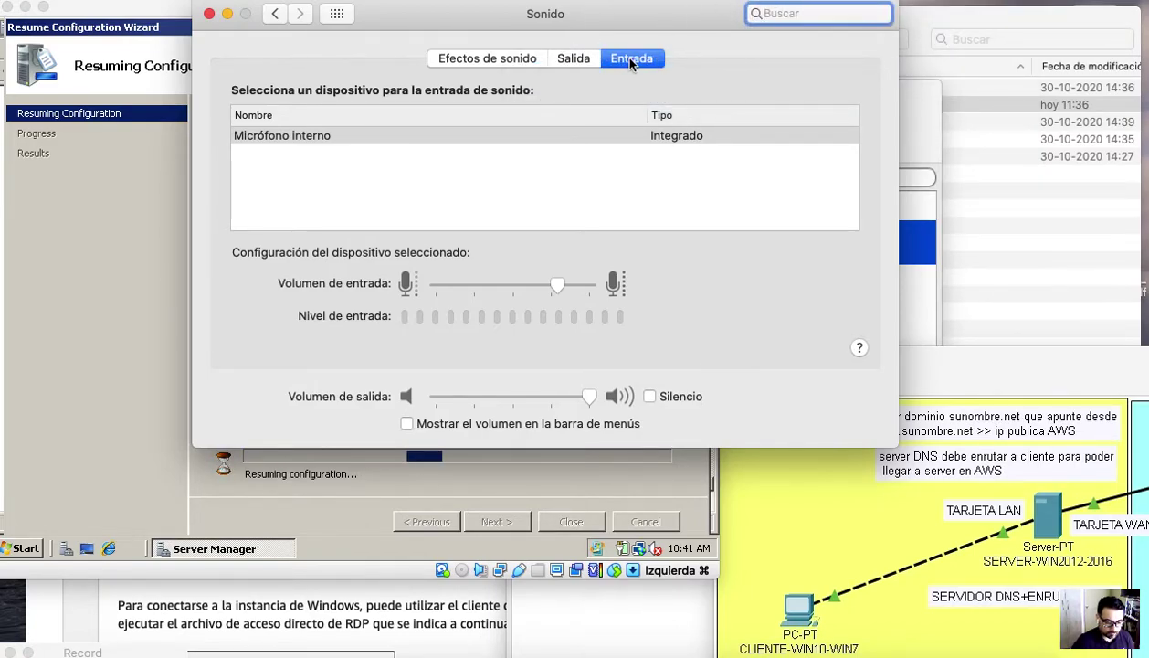
- Set AirPods as the sound output and Micrófono interno as the sound input, and close the sound preferences
left_click(573, 59)
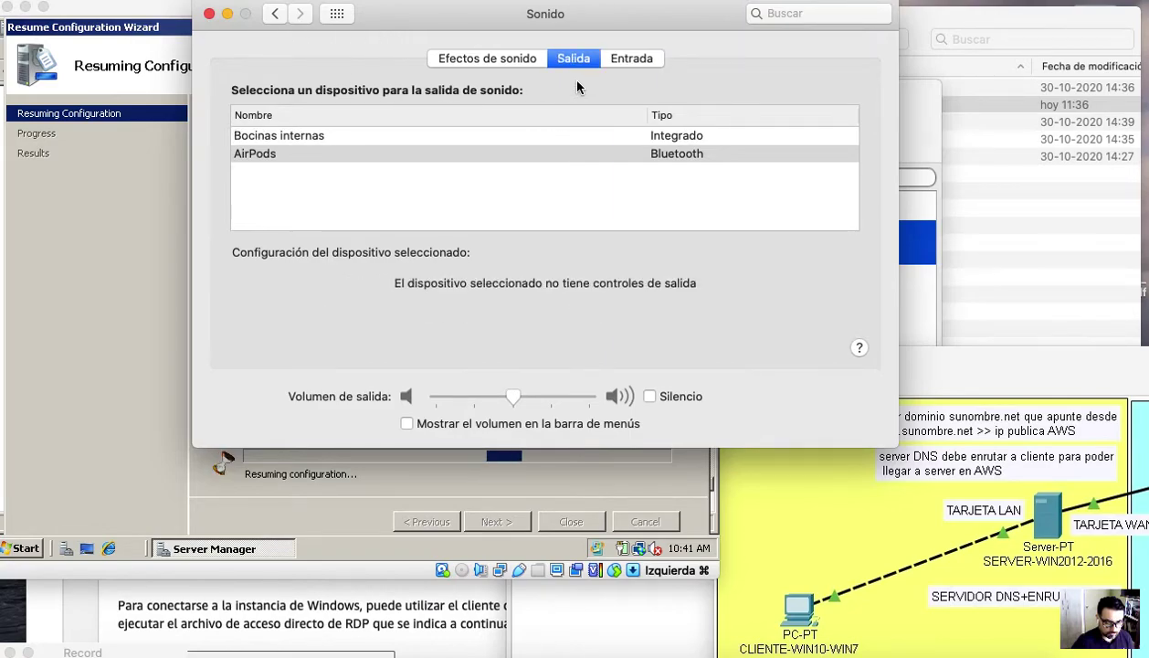
left_click(366, 137)
left_click(354, 152)
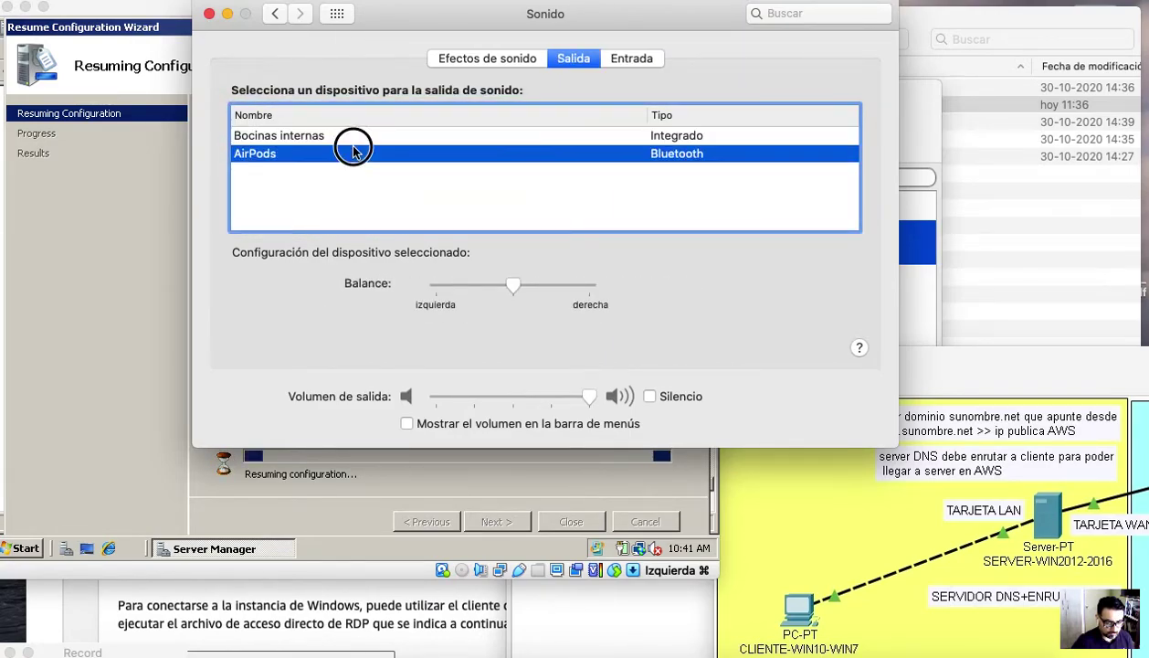
left_click(621, 57)
left_click(412, 136)
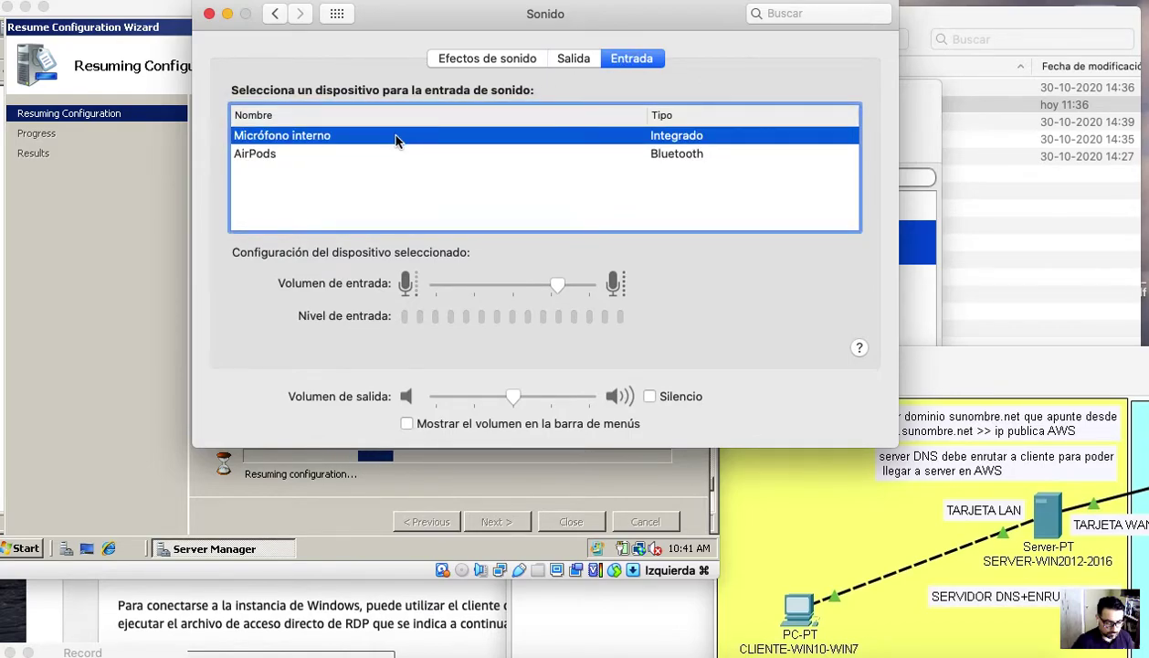
left_click(208, 15)
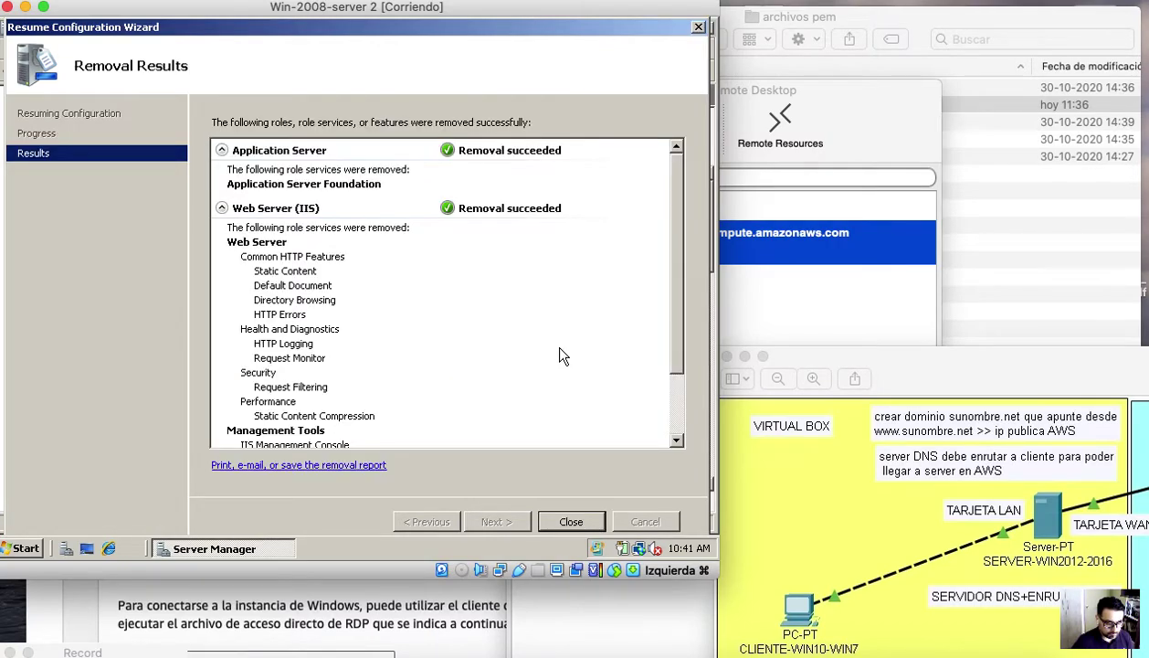
- Close the role removal results on Win-2008-server 2 and open the server's list of network connections
left_click(576, 520)
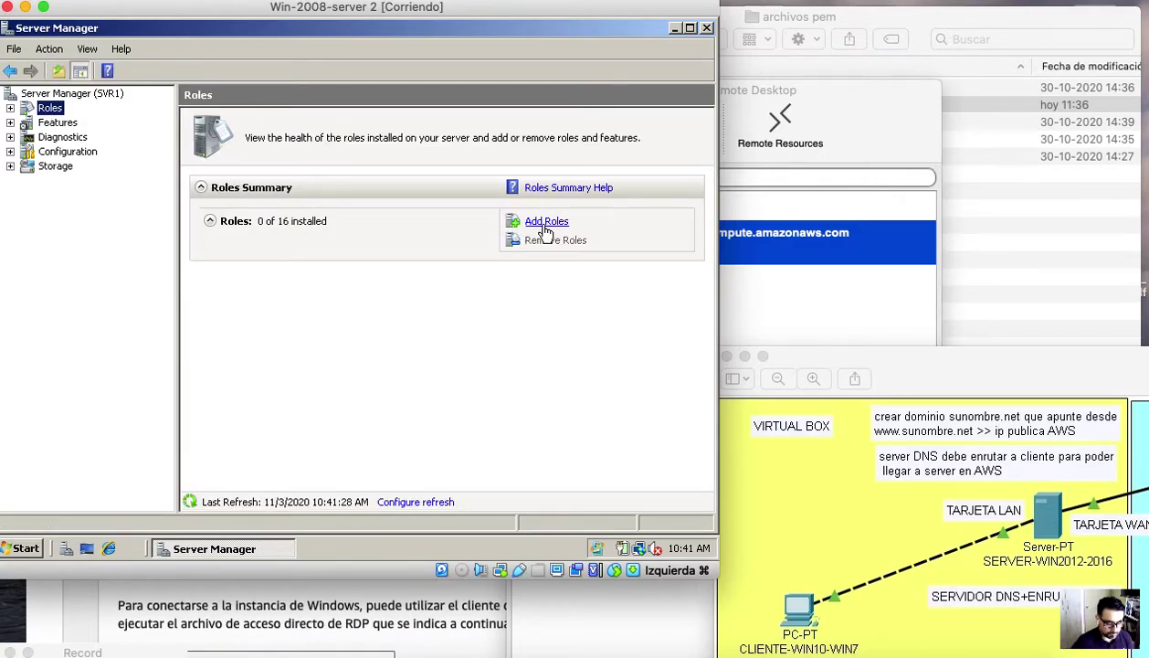
right_click(644, 551)
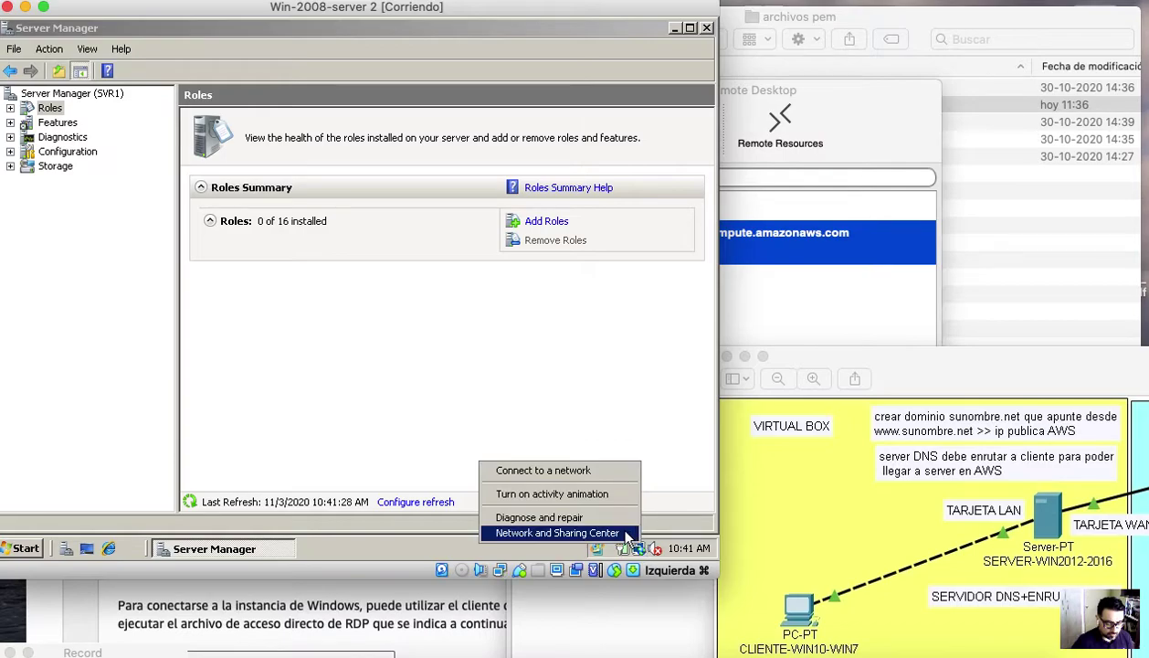
left_click(617, 532)
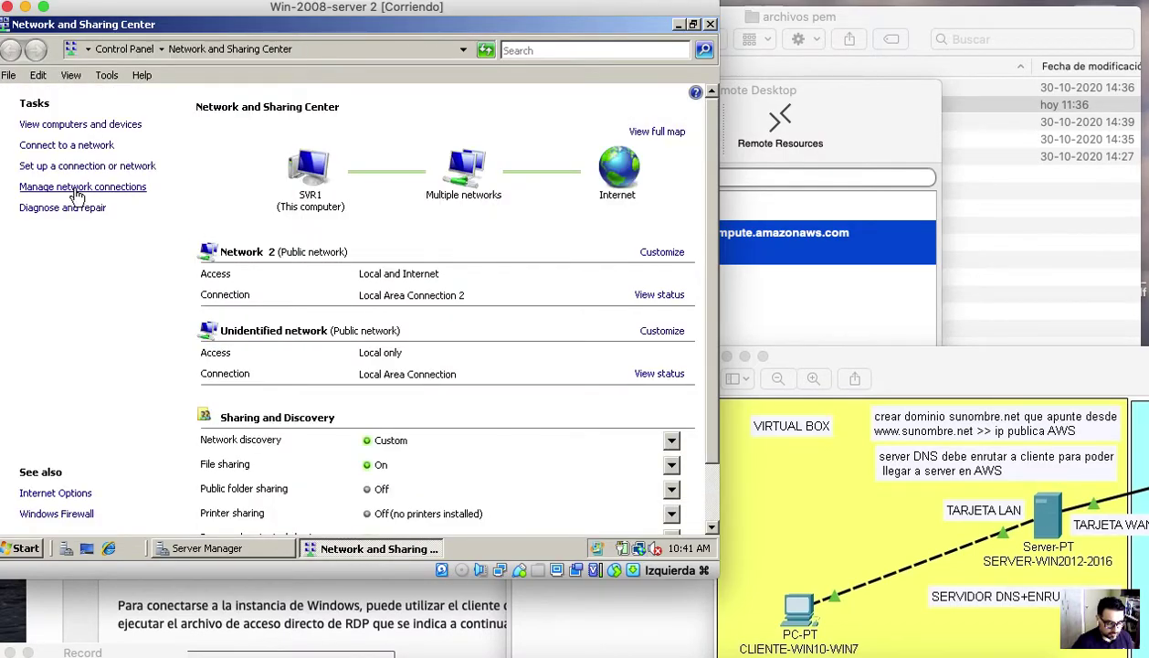
left_click(77, 187)
- Examine the IPv4 address, gateway and DNS settings of Local Area Connection, leaving them as they are
right_click(95, 170)
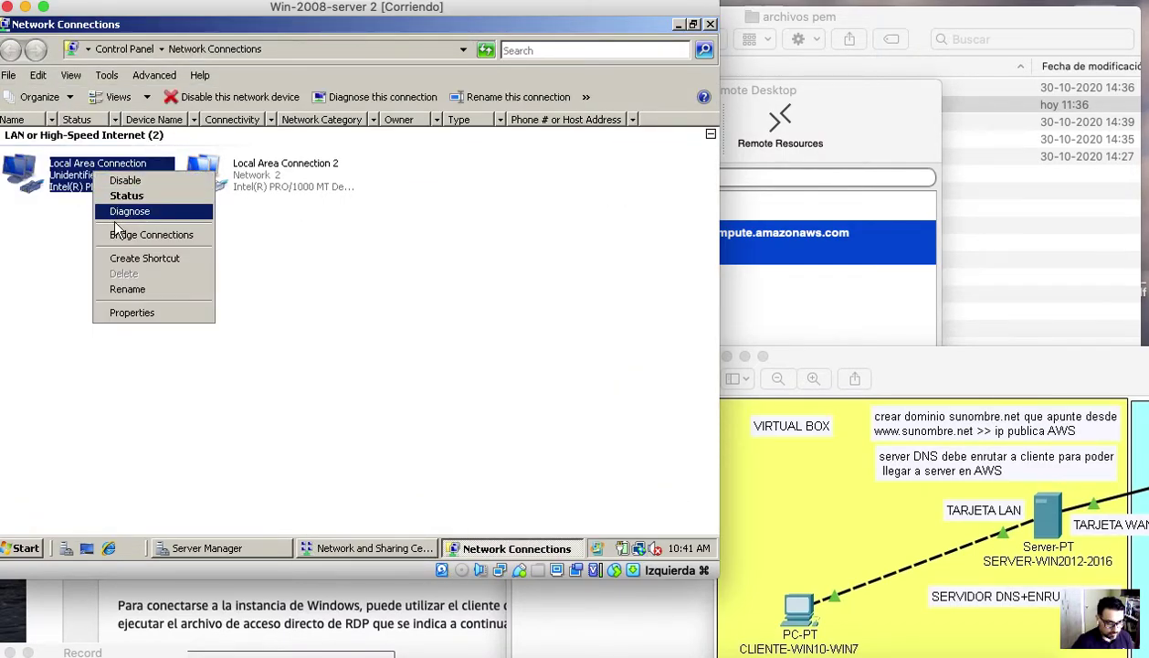
left_click(132, 305)
left_click(157, 289)
left_click(272, 367)
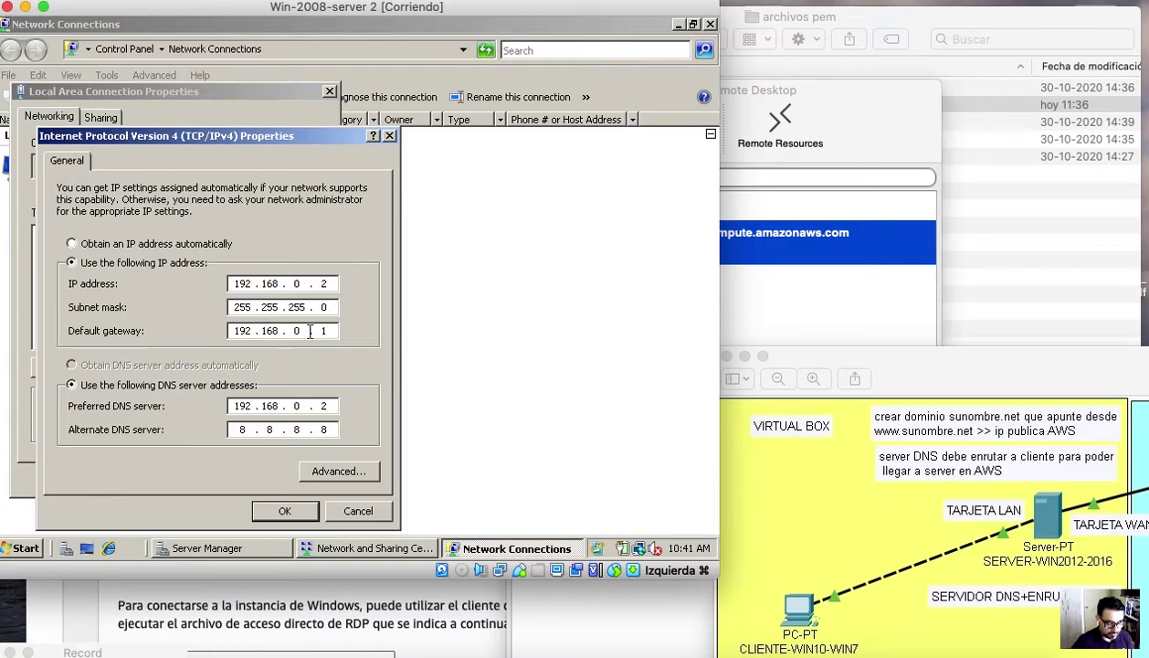
left_click(297, 510)
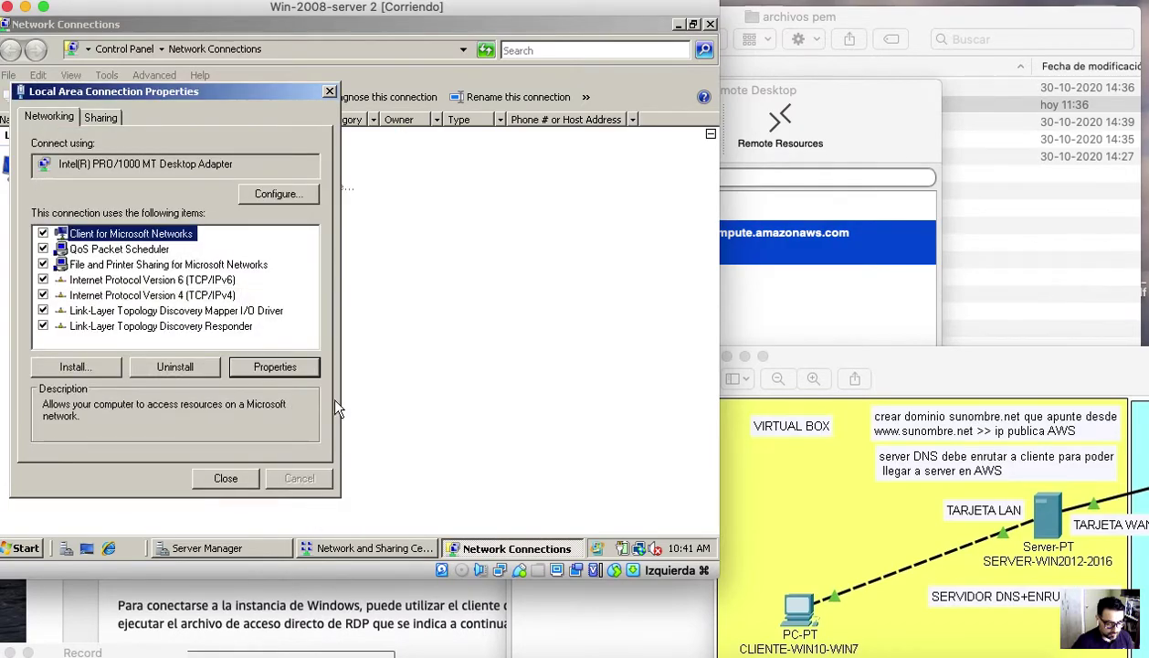
left_click(225, 478)
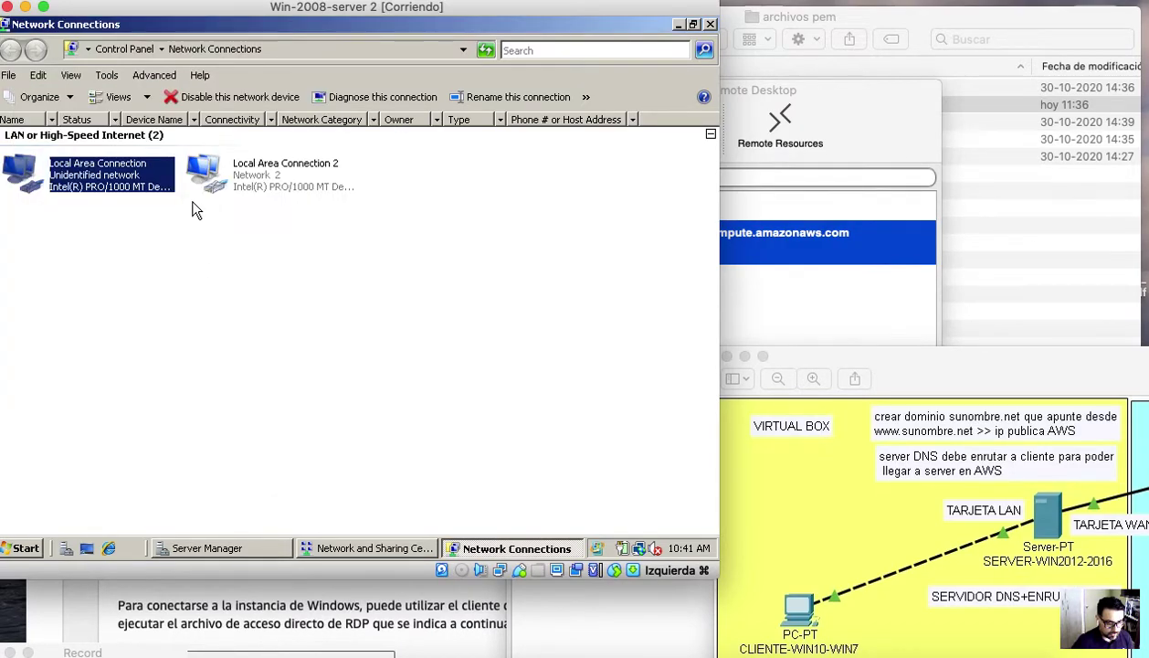
- Examine how Local Area Connection 2 obtains its IPv4 address and DNS servers, and close its properties
right_click(221, 188)
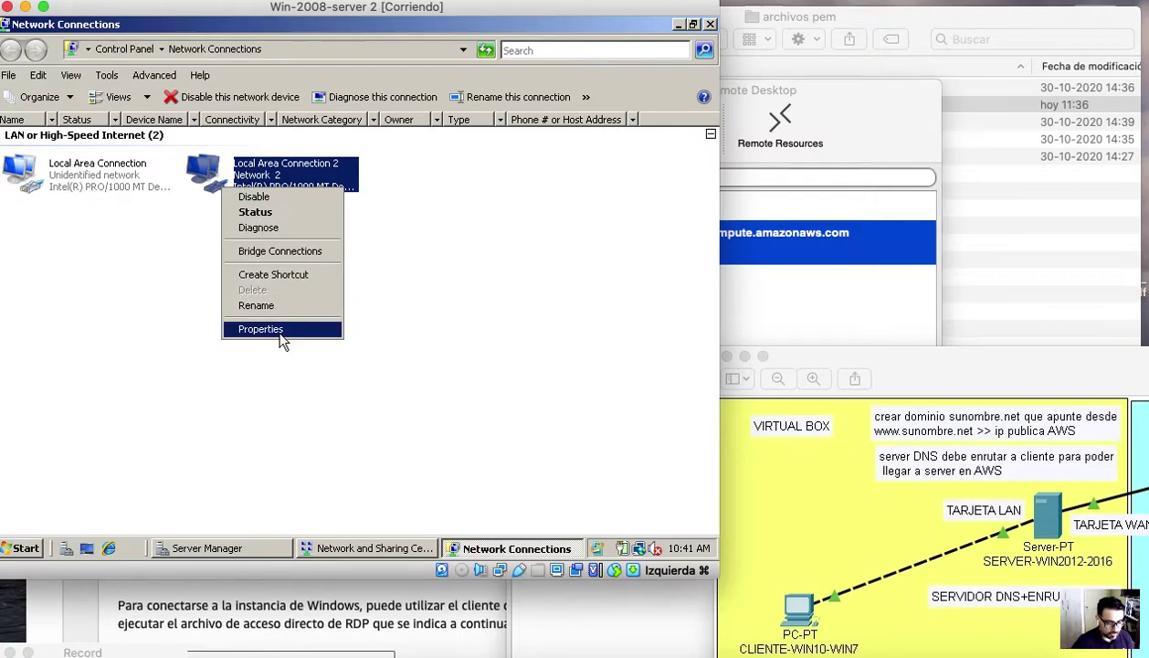
left_click(276, 333)
left_click(199, 296)
left_click(261, 367)
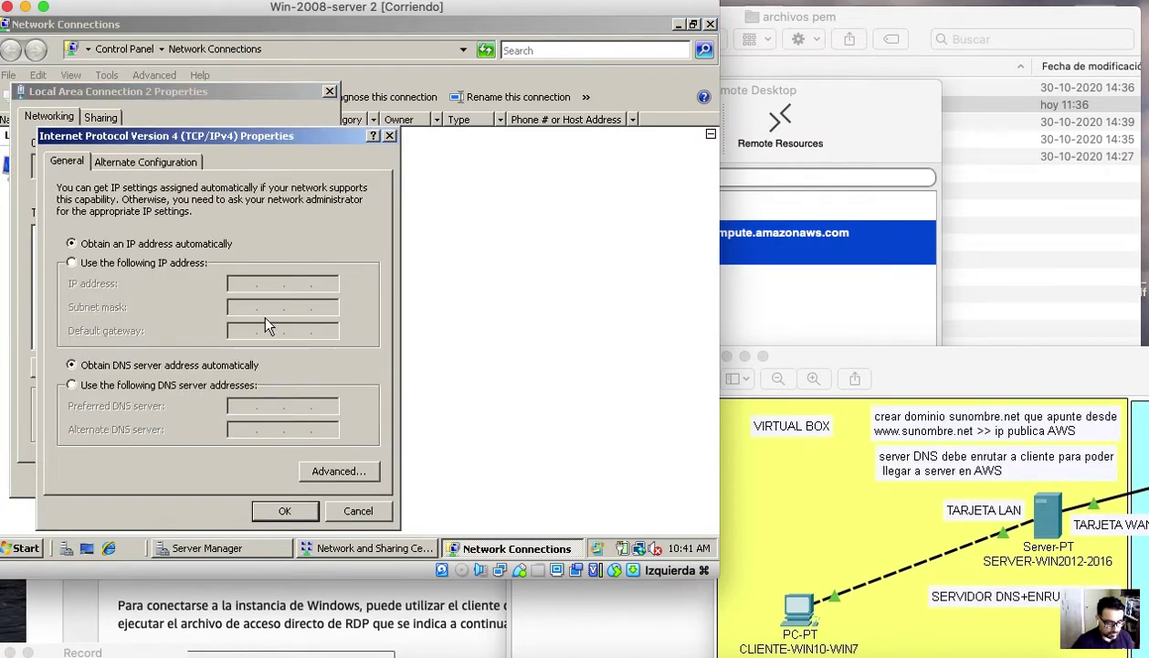
left_click(279, 509)
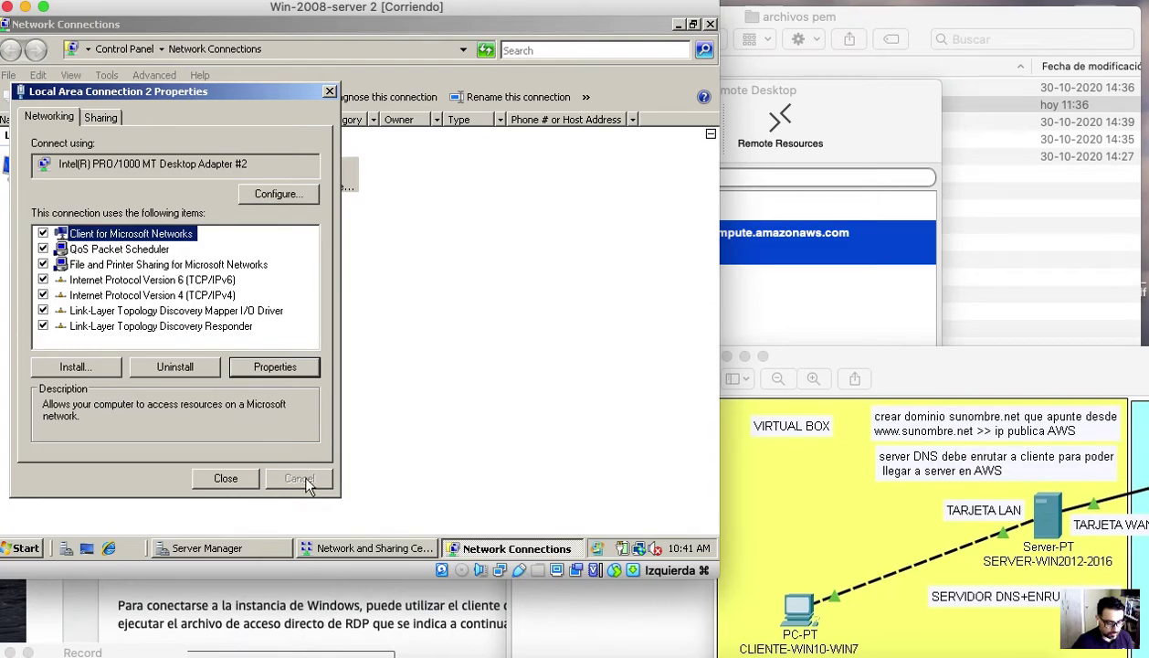
left_click(227, 477)
- Examine the assigned IPv4 address, gateway and DNS servers in the connection details of Local Area Connection 2
right_click(239, 161)
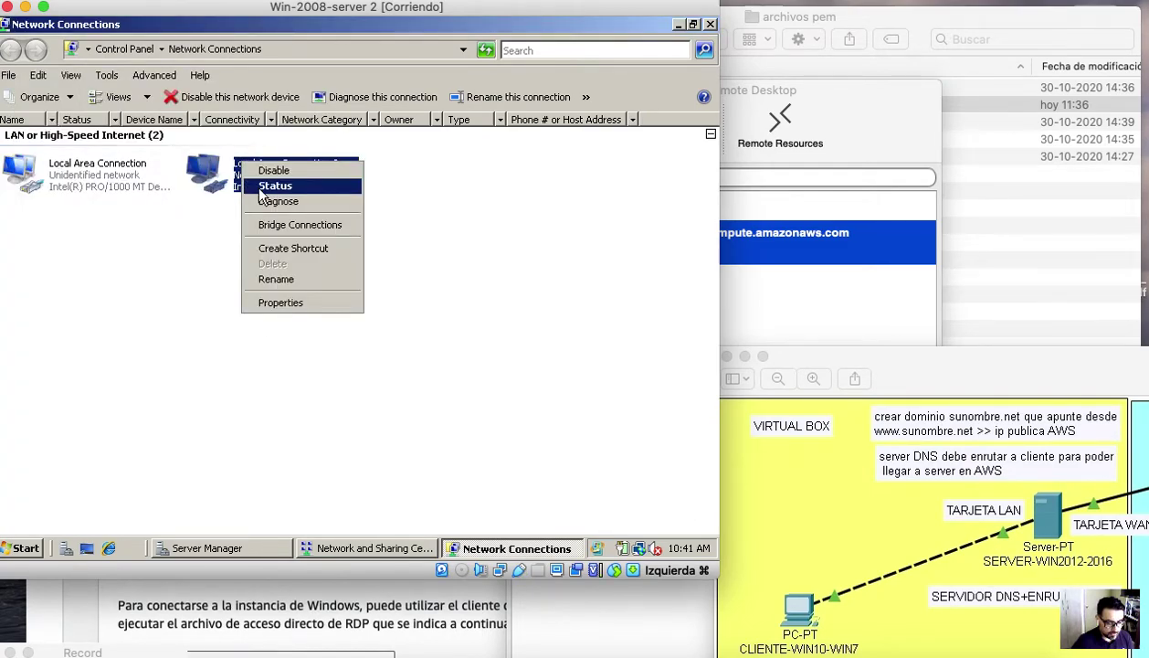
left_click(260, 188)
left_click(258, 265)
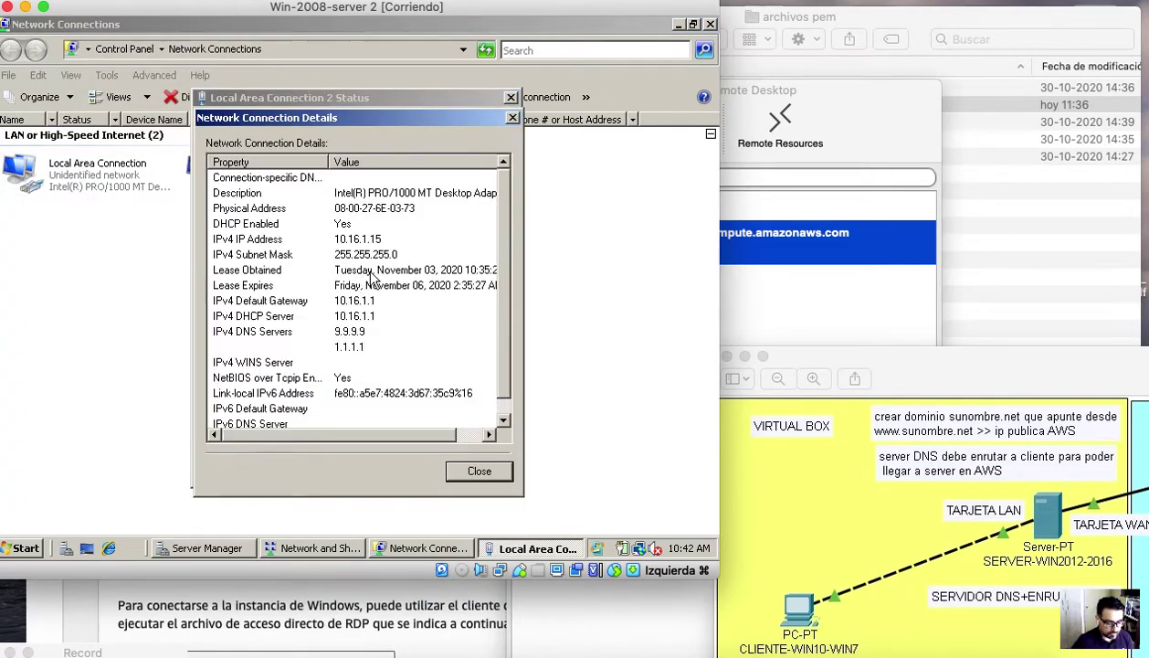
left_click(481, 469)
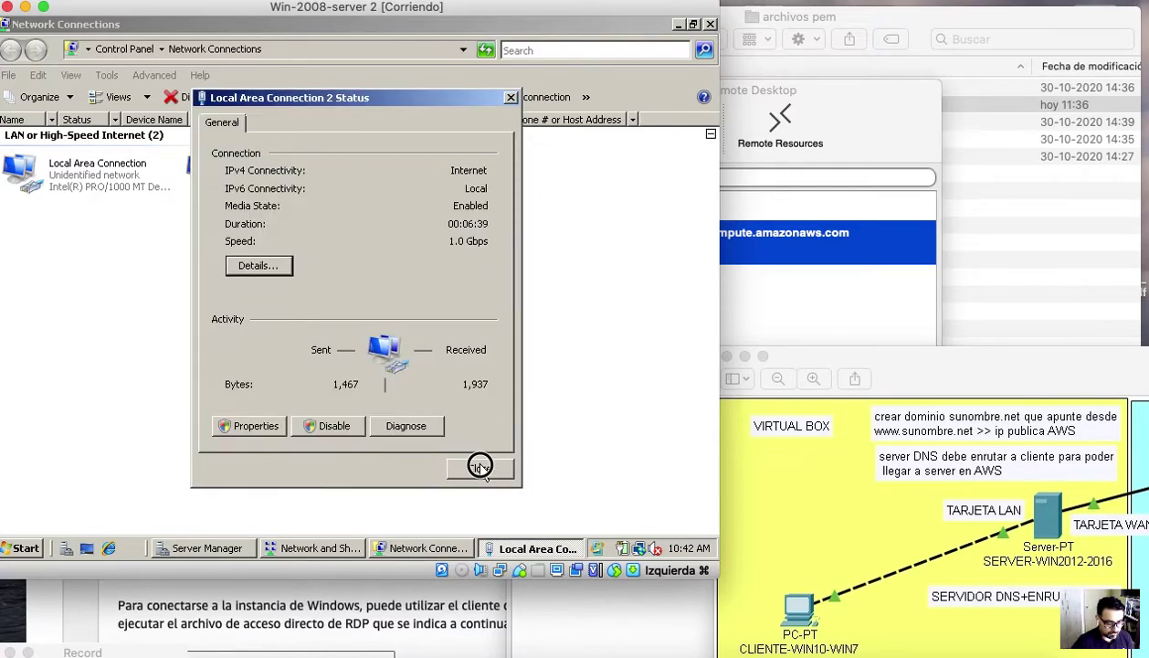
left_click(478, 467)
left_click(493, 492)
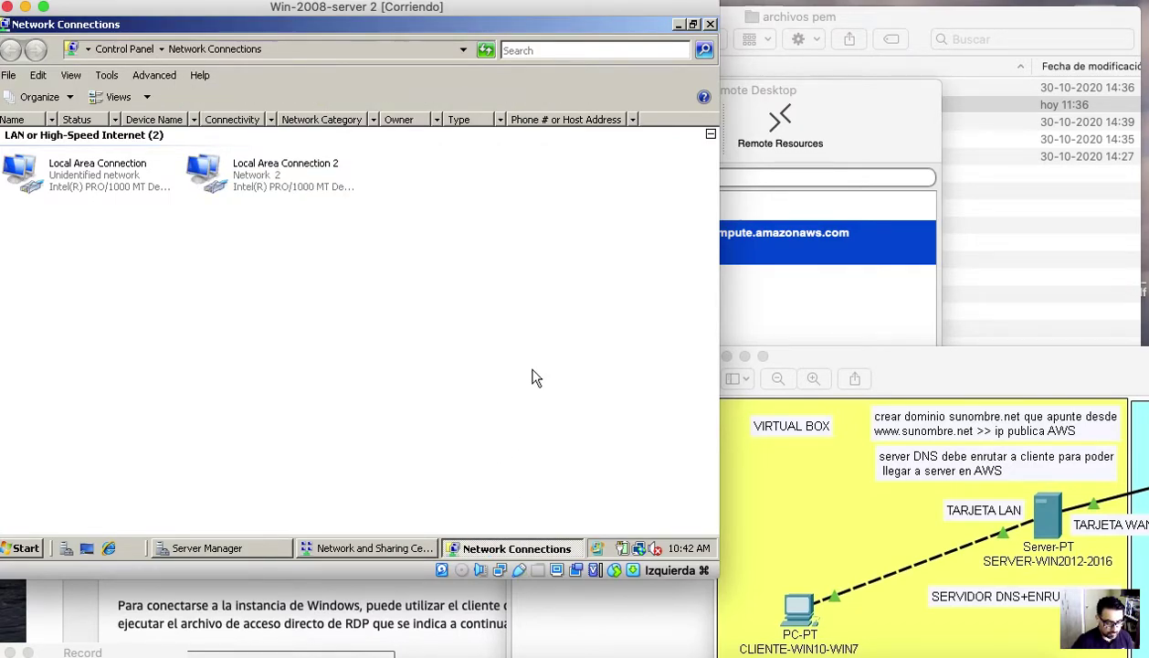
- Add the DNS Server role in Server Manager on Win-2008-server 2 and start its installation
left_click(208, 548)
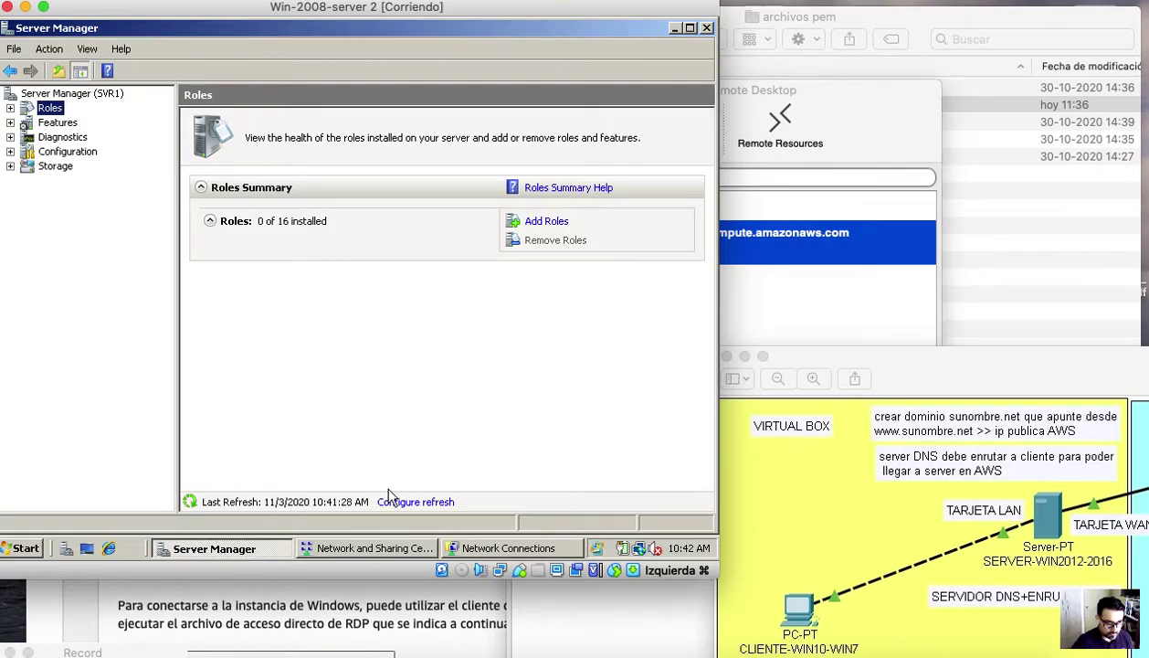
left_click(545, 223)
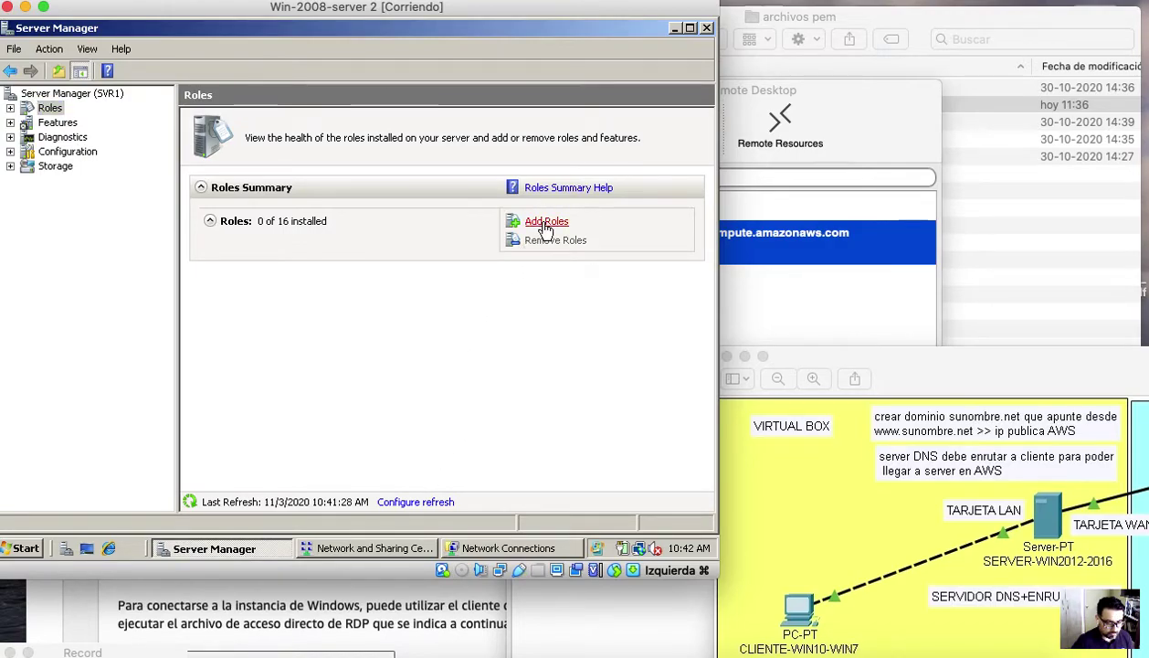
left_click(507, 522)
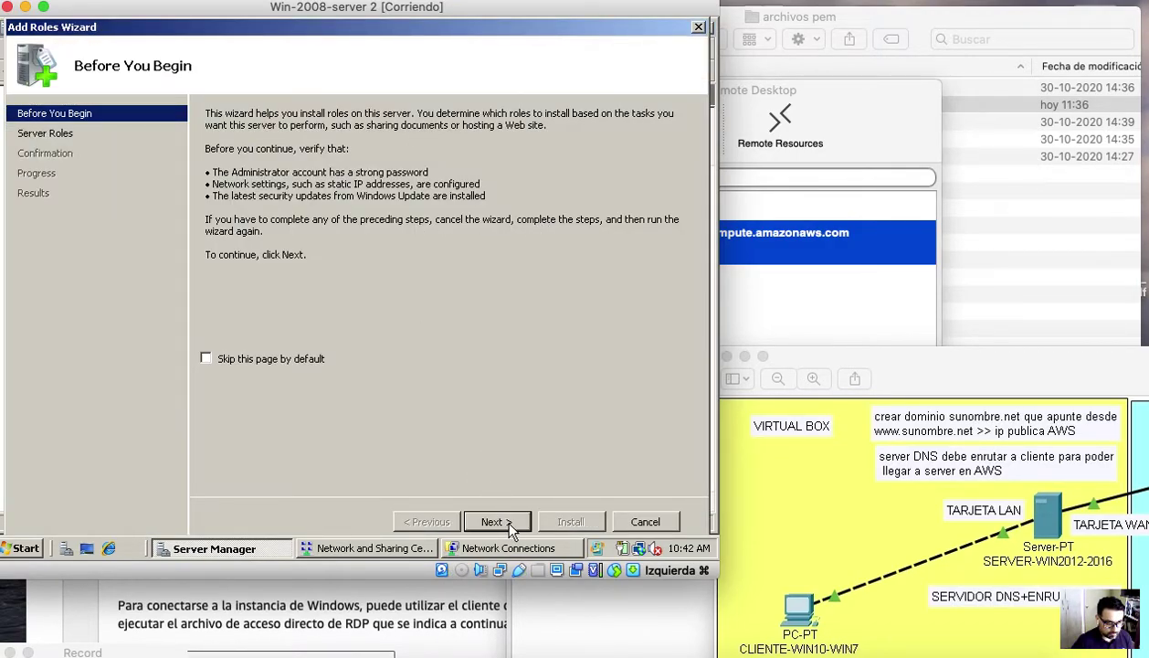
left_click(501, 521)
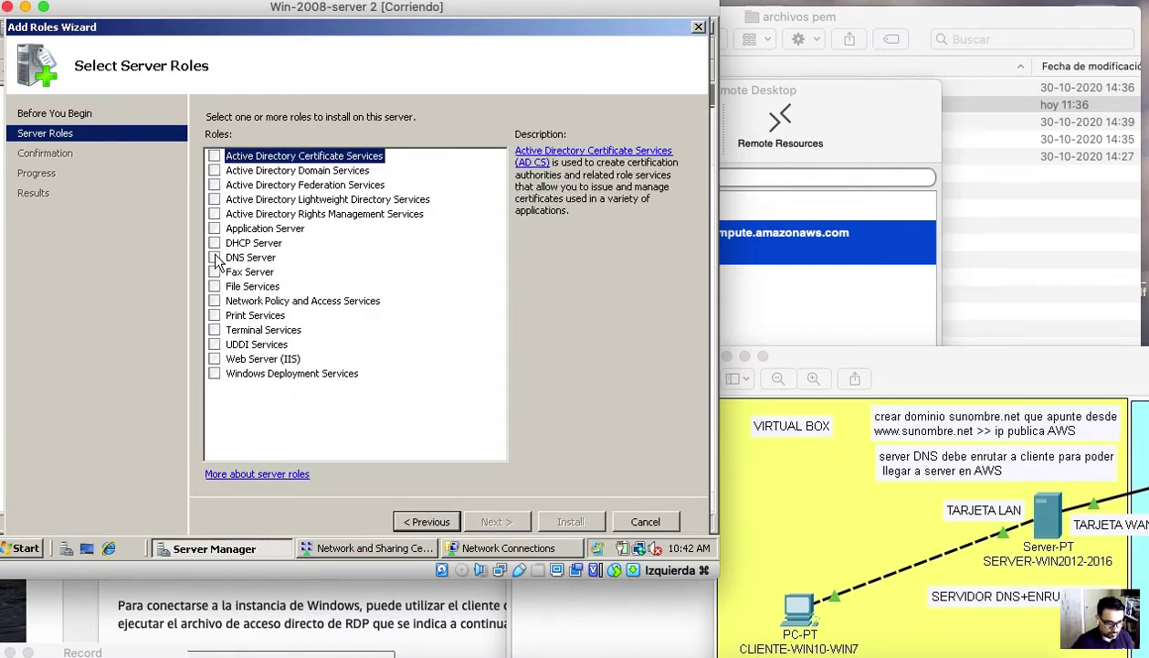
left_click(215, 258)
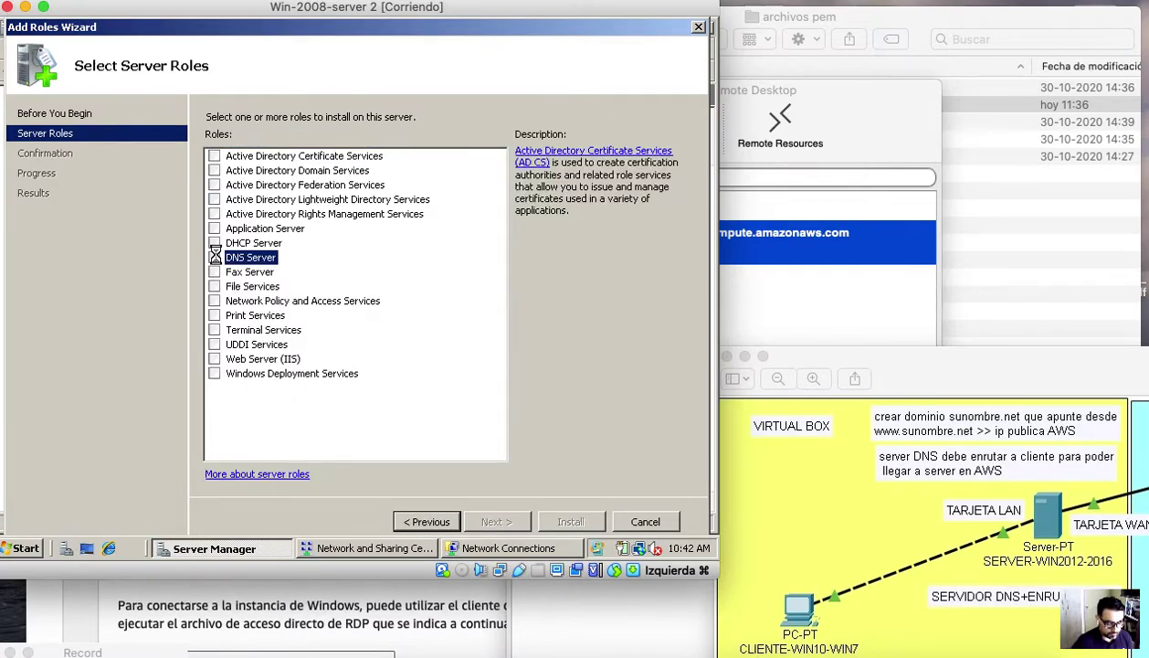
left_click(299, 305)
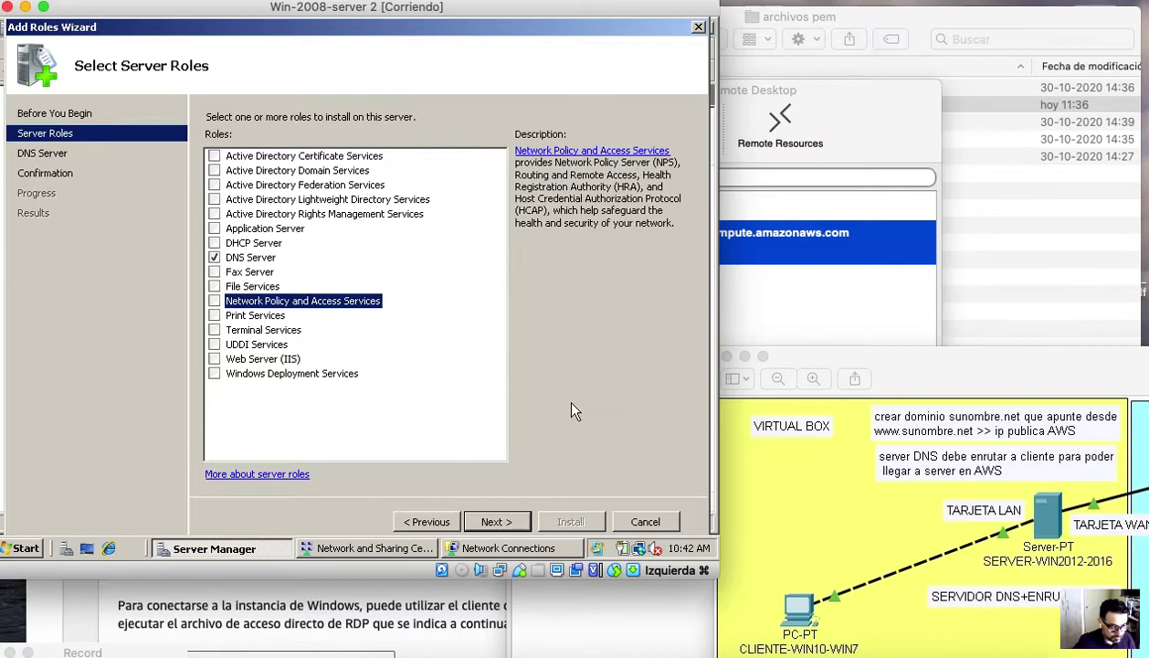
left_click(498, 521)
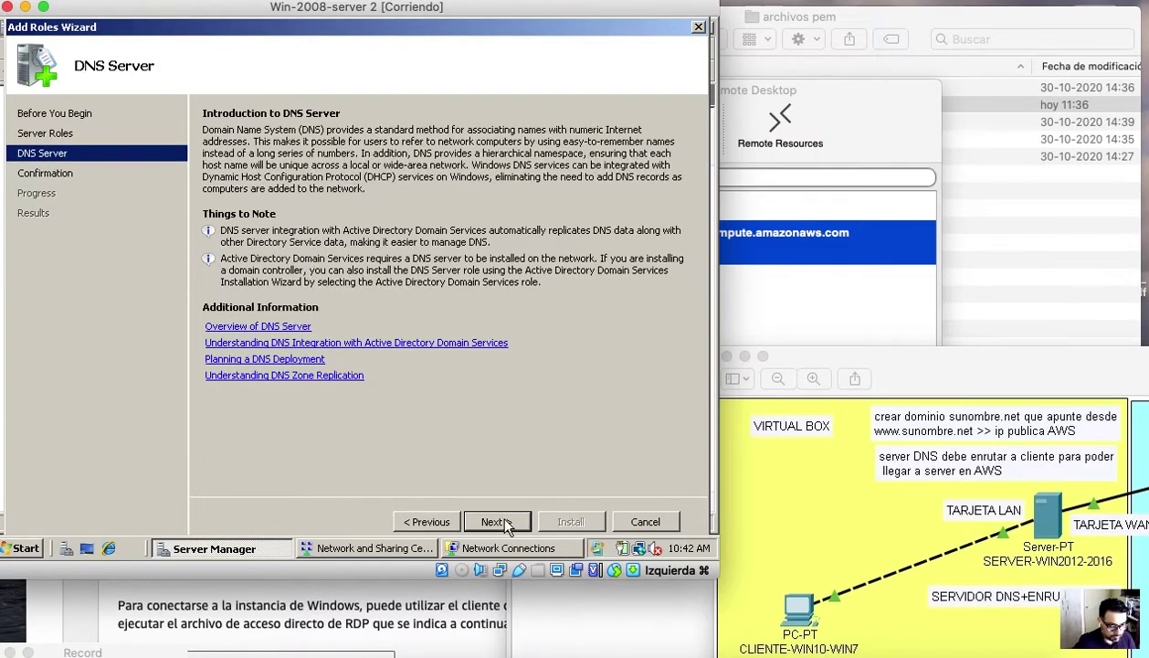
left_click(505, 521)
left_click(578, 529)
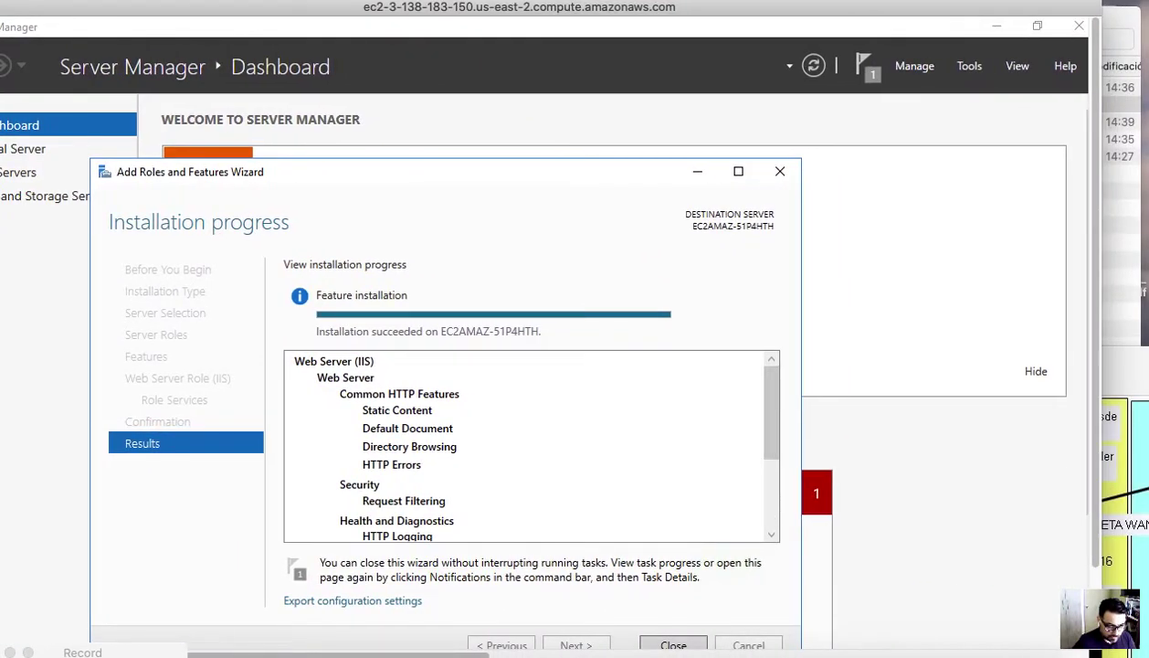
- In the EC2 remote session, close the finished Add Roles and Features Wizard and minimize Server Manager
scroll(631, 543, "down", 5)
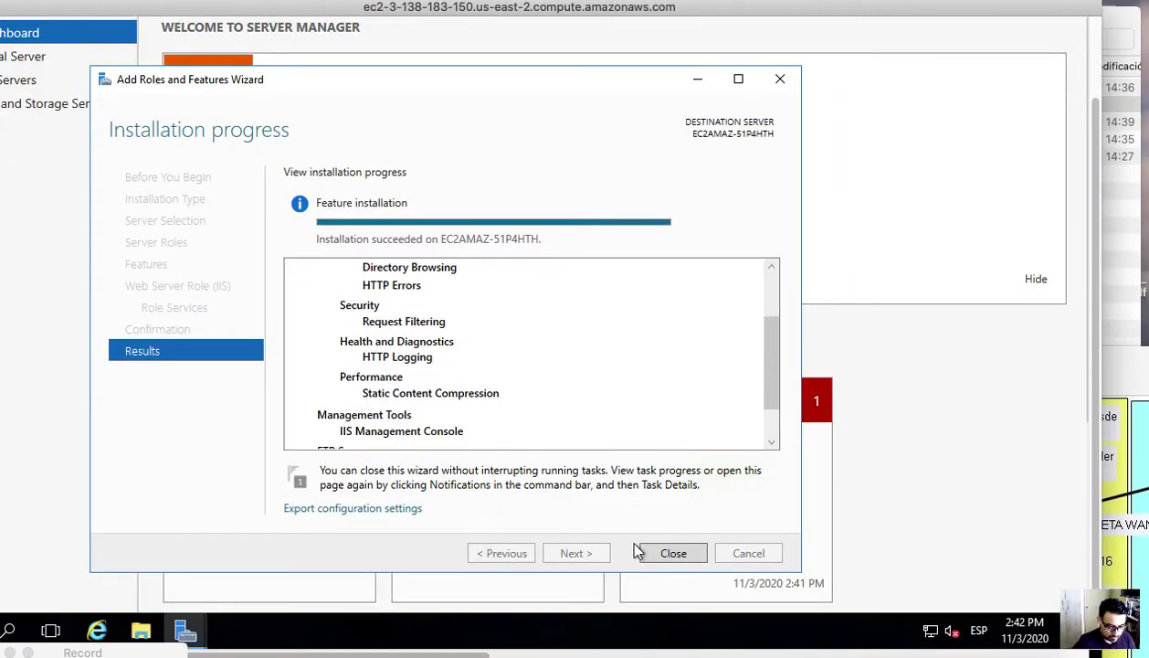
scroll(530, 402, "down", 2)
left_click(691, 553)
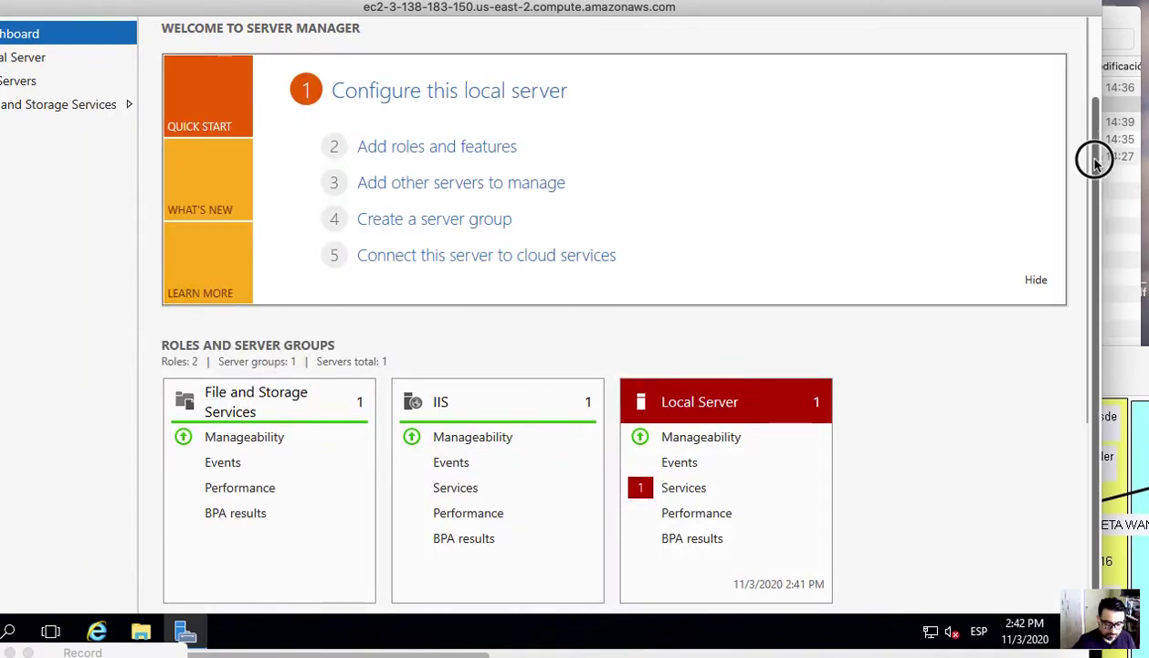
scroll(1093, 159, "up", 2)
left_click(996, 28)
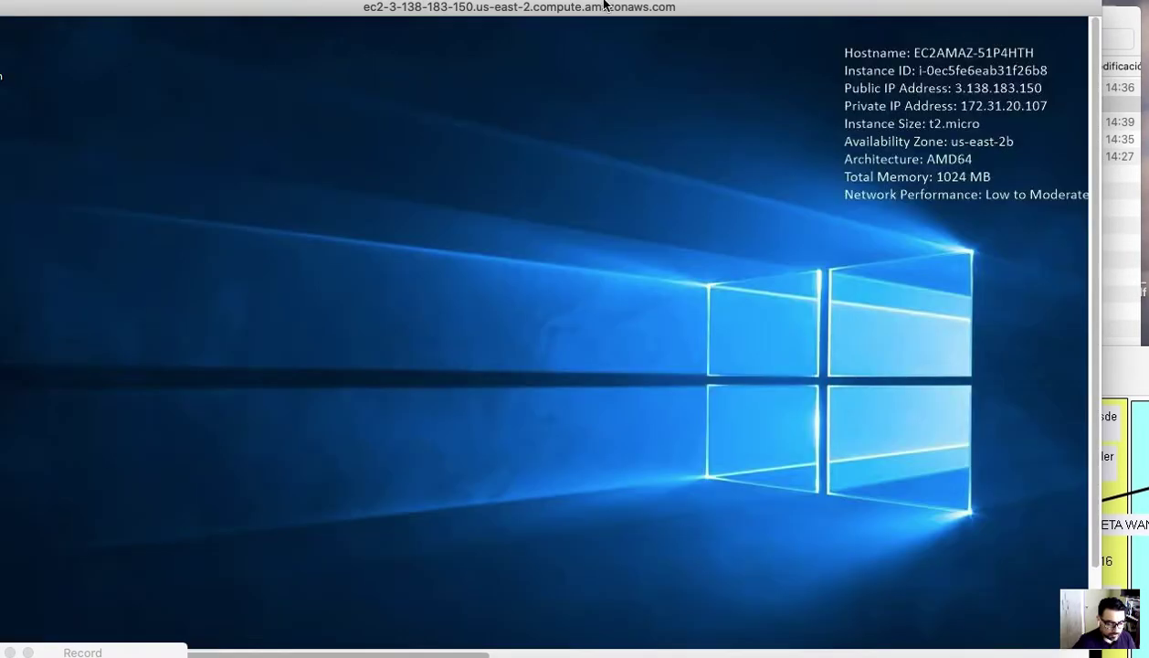
- In the EC2 remote session, open the C:\inetpub\wwwroot folder in File Explorer
left_click_drag(498, 11, 640, 11)
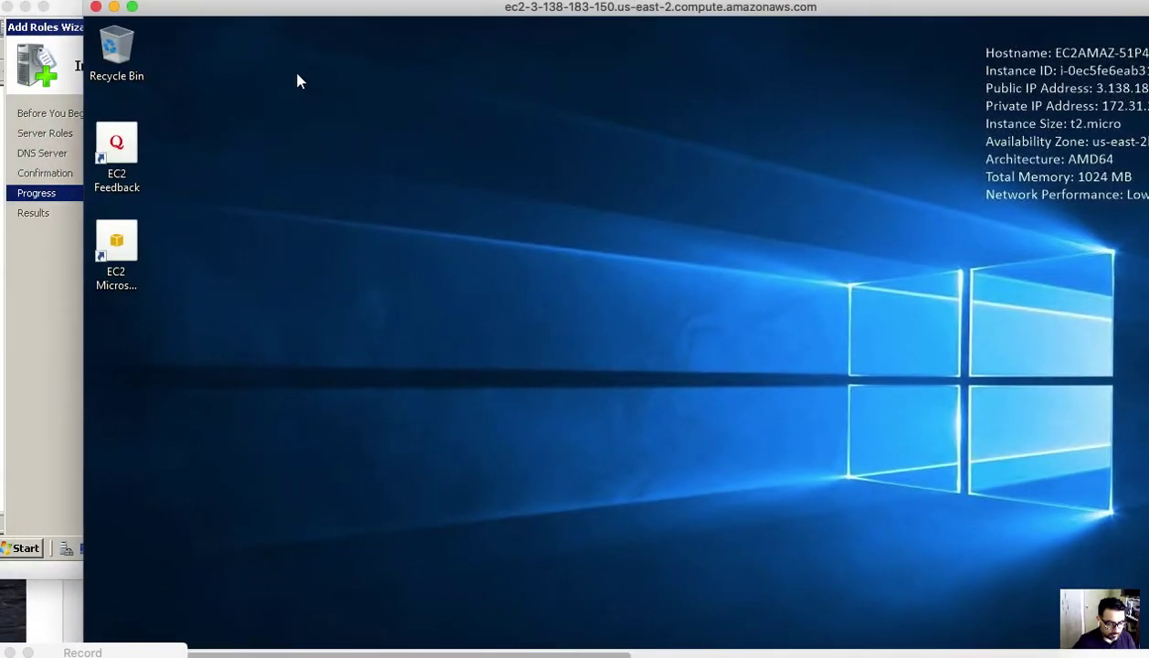
double_click(134, 43)
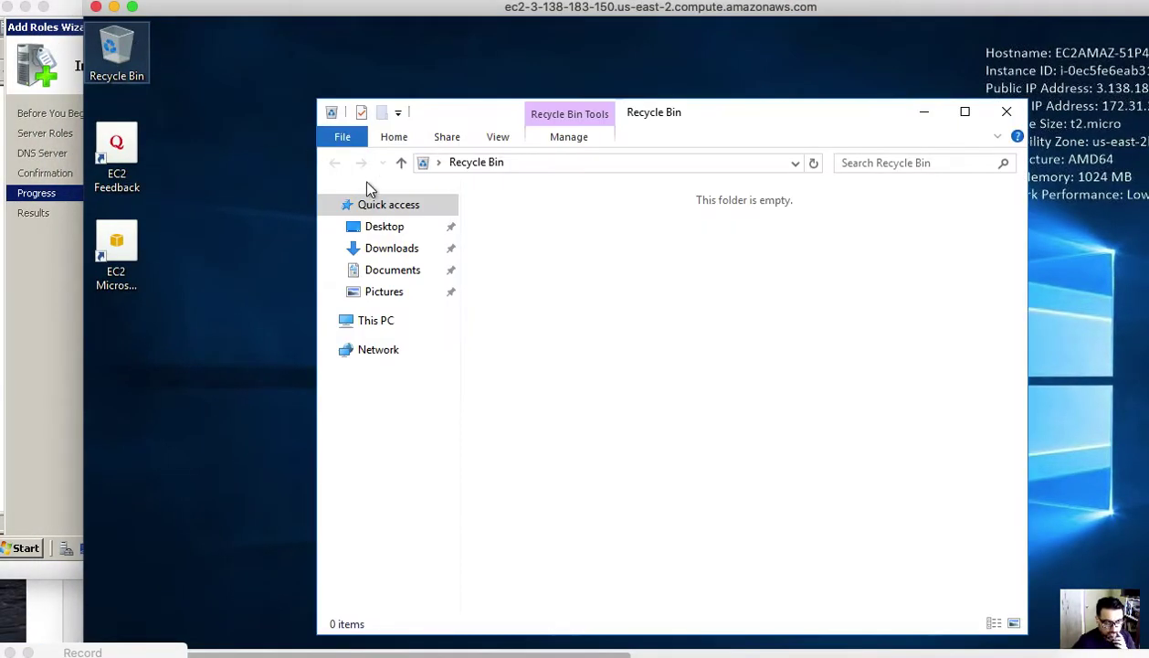
left_click(390, 324)
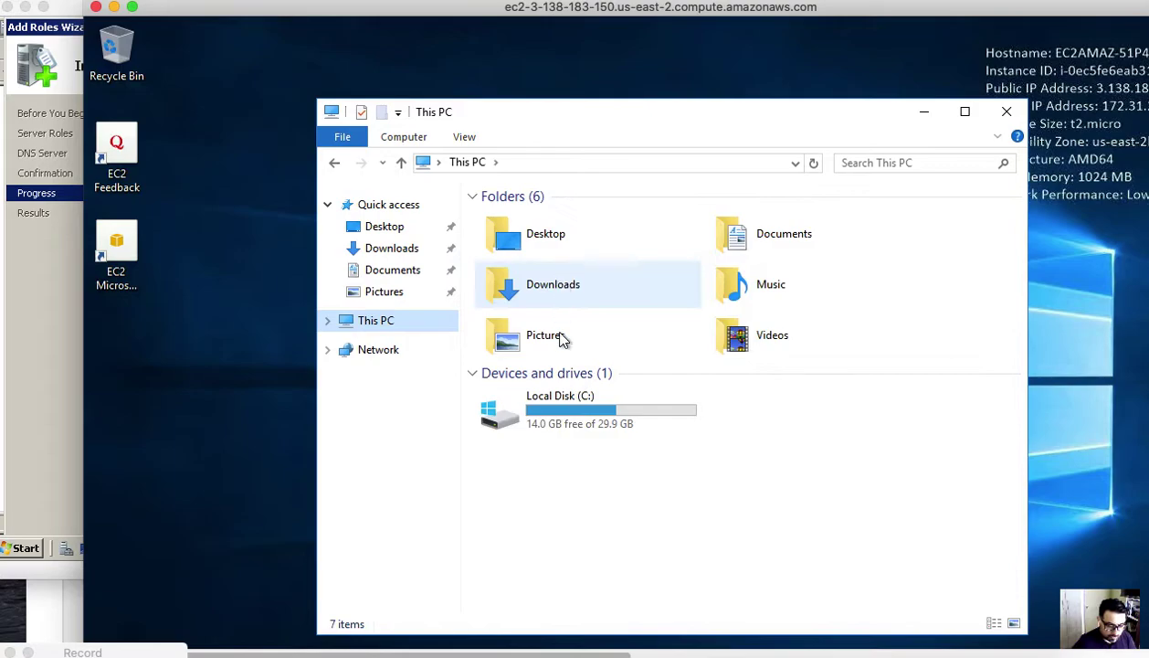
double_click(557, 416)
left_click(516, 223)
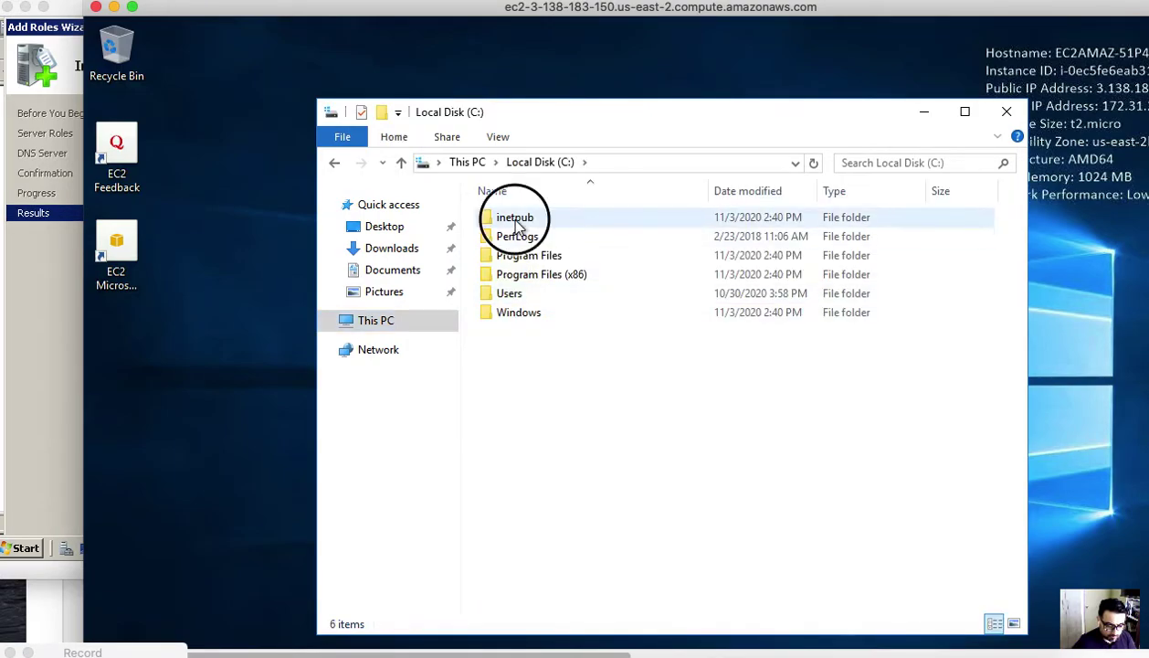
double_click(516, 223)
double_click(521, 311)
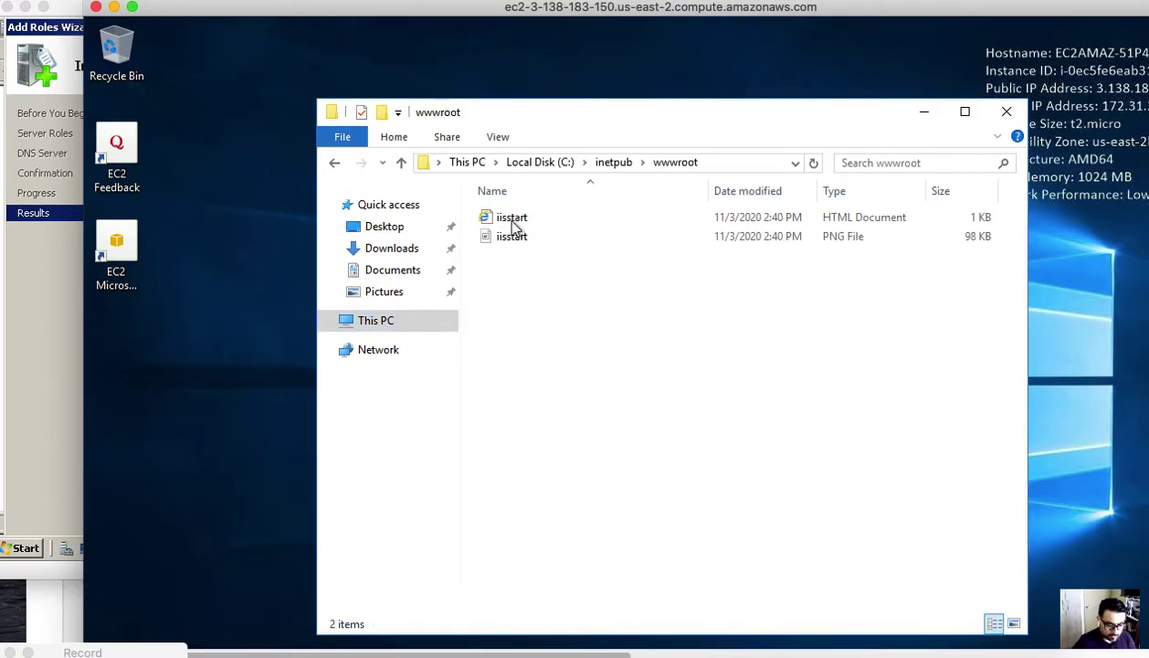
left_click(514, 239)
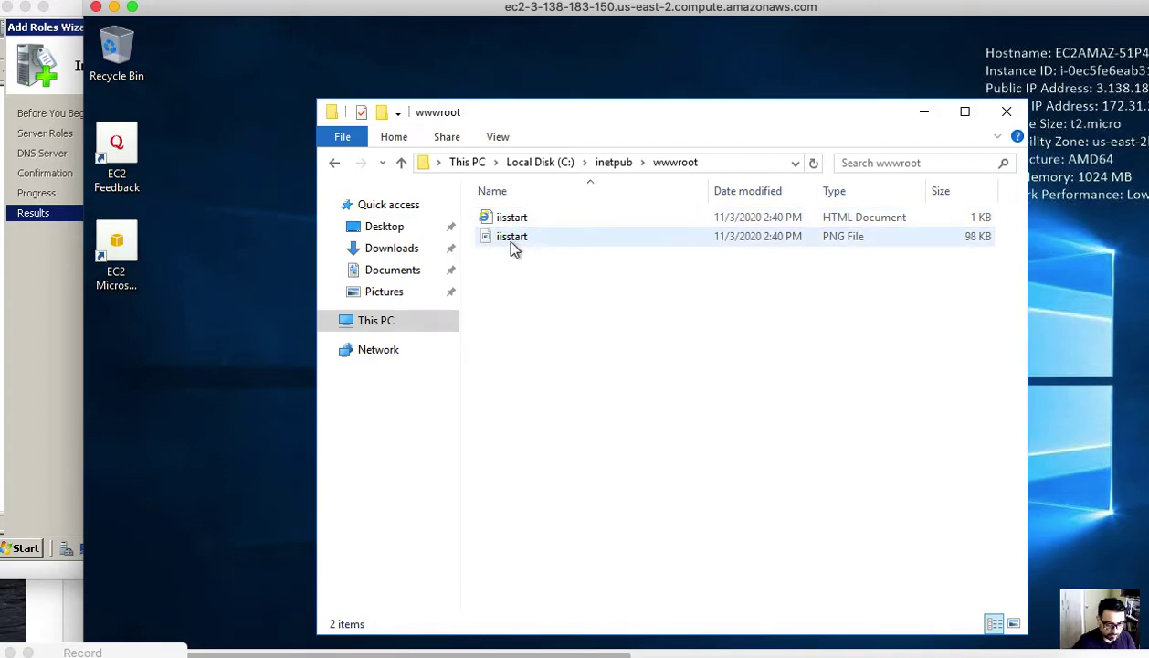
left_click(528, 297)
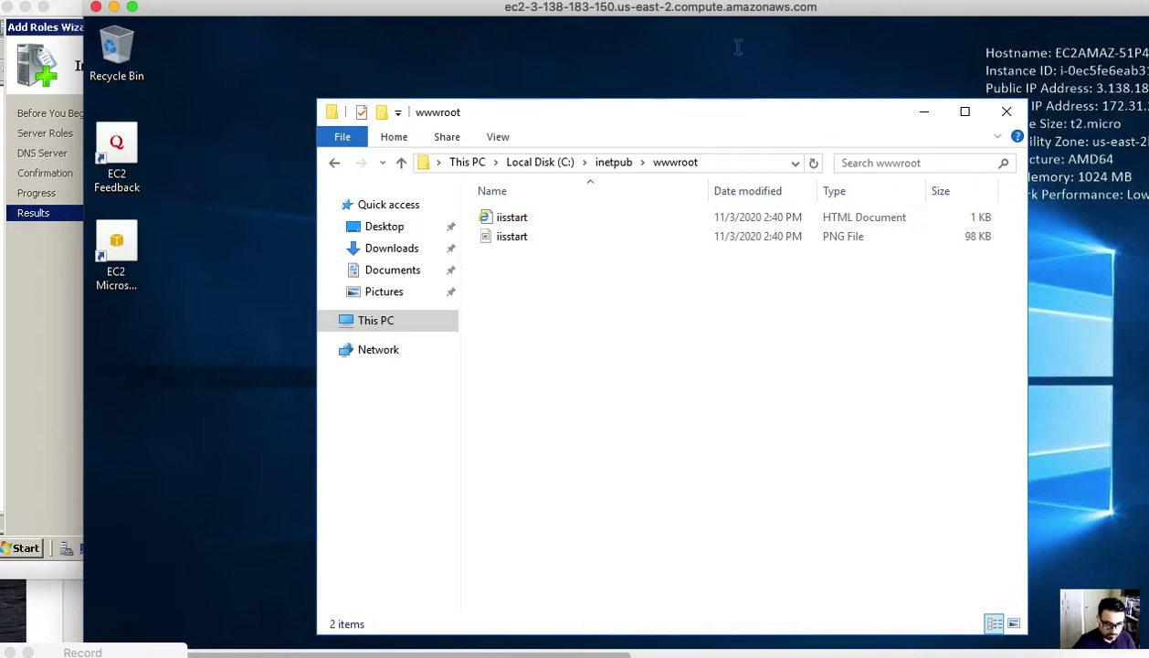
- Reposition the EC2 remote session window to reach its taskbar and open Notepad there
left_click_drag(701, 15, 740, 14)
left_click_drag(173, 641, 105, 642)
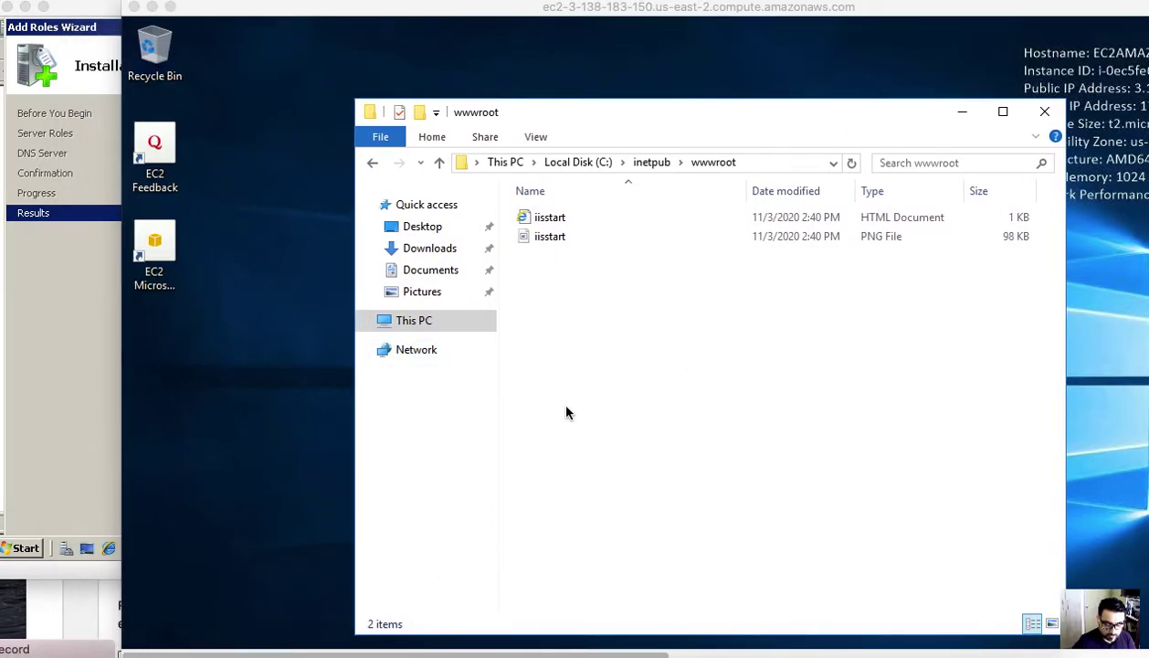
mouse_move(334, 7)
left_mouse_down()
mouse_move(275, 8)
mouse_move(386, 11)
mouse_move(354, 11)
left_mouse_up()
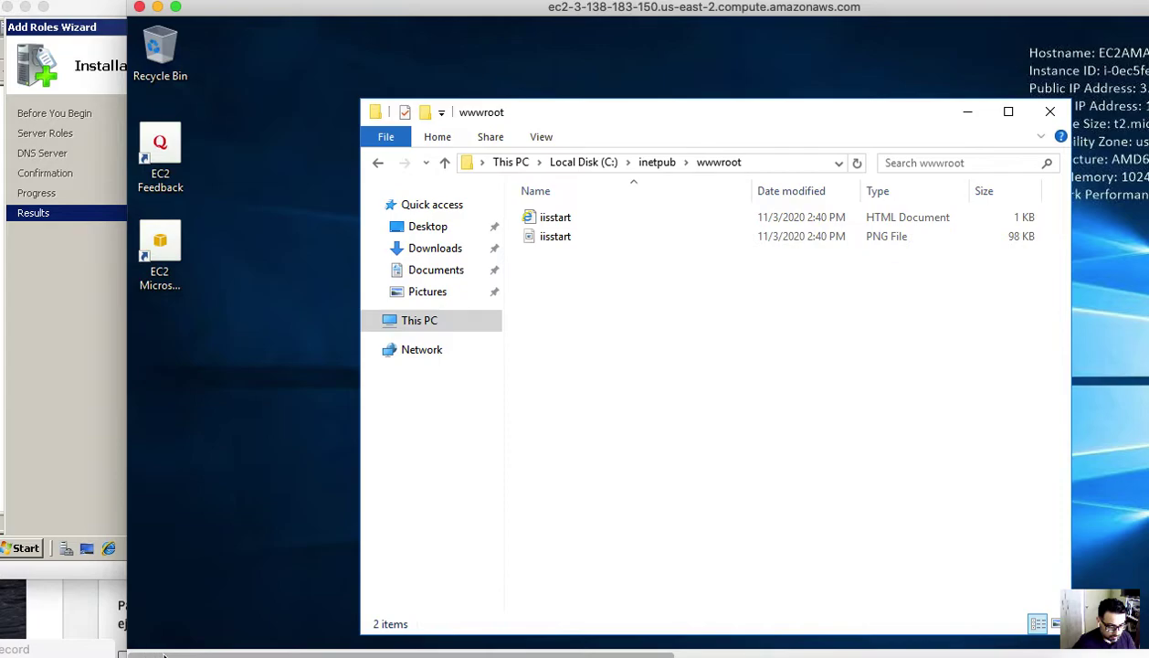
left_click_drag(1000, 16, 893, 26)
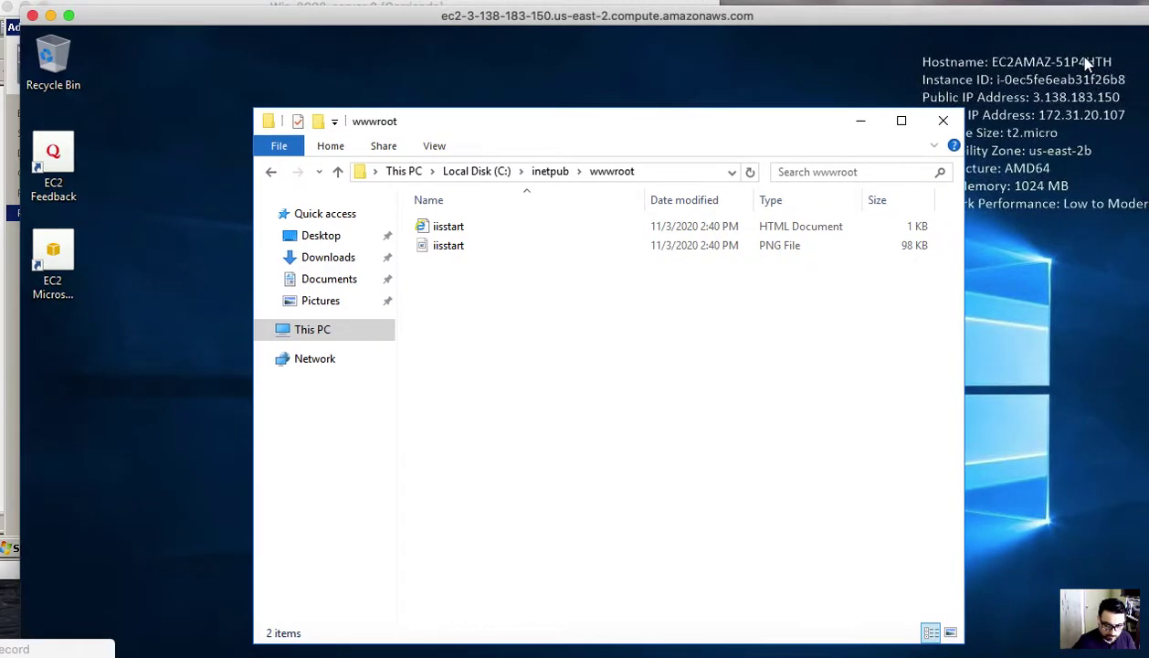
left_click_drag(1047, 13, 963, 13)
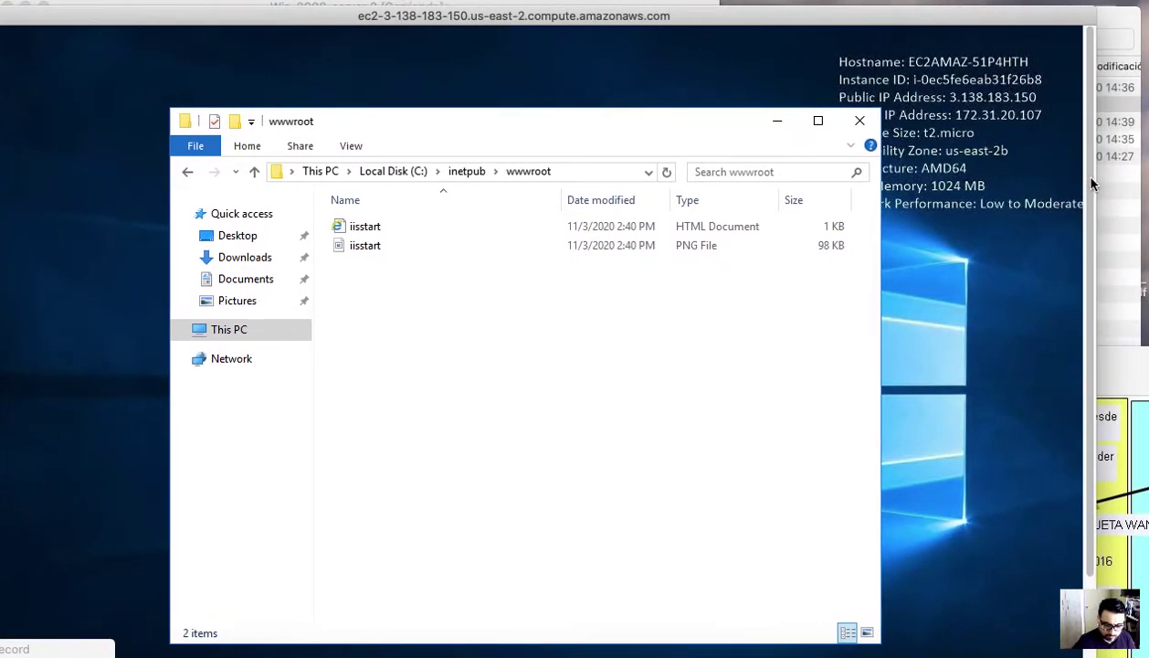
scroll(1071, 173, "down", 3)
left_click_drag(443, 16, 657, 9)
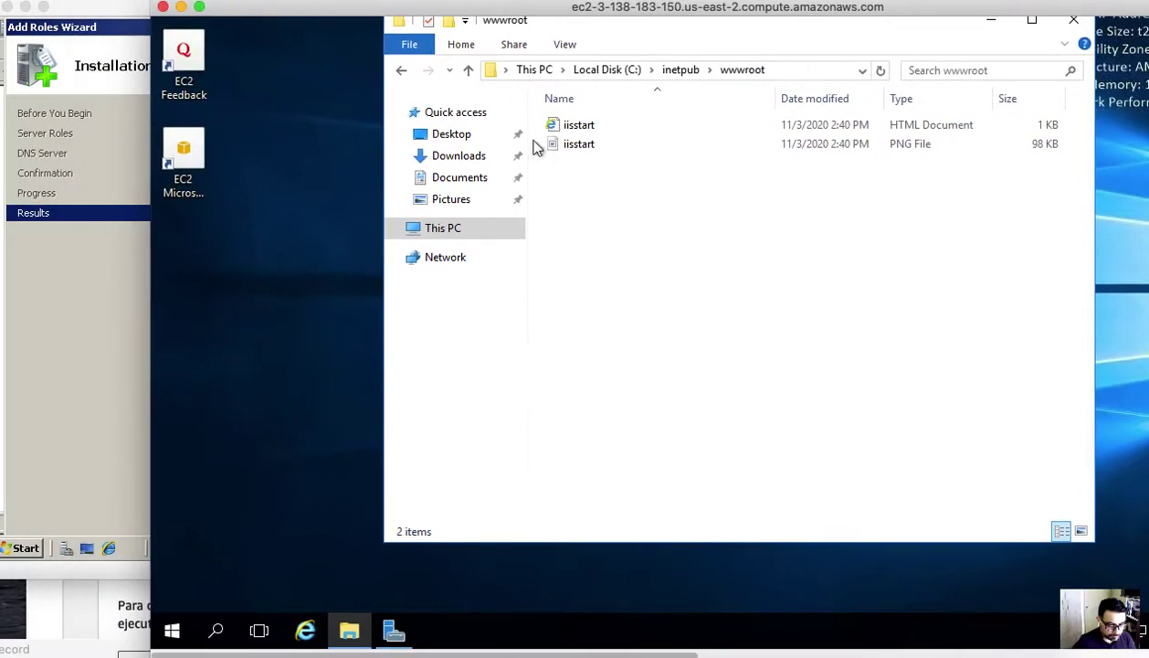
left_click(172, 636)
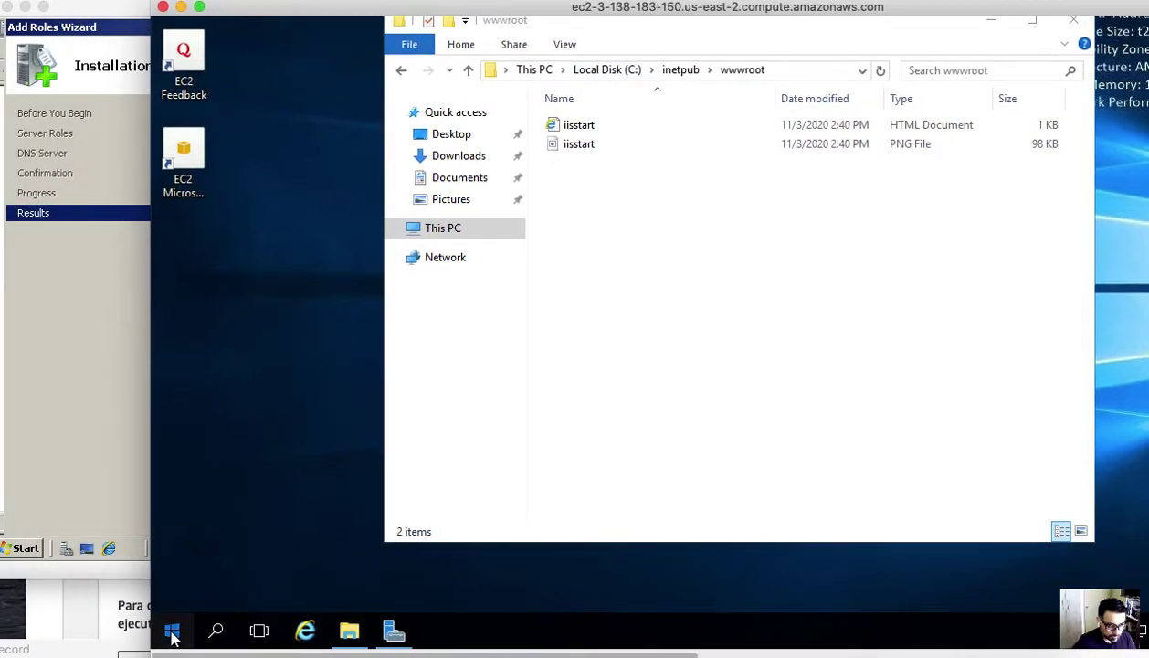
type("no")
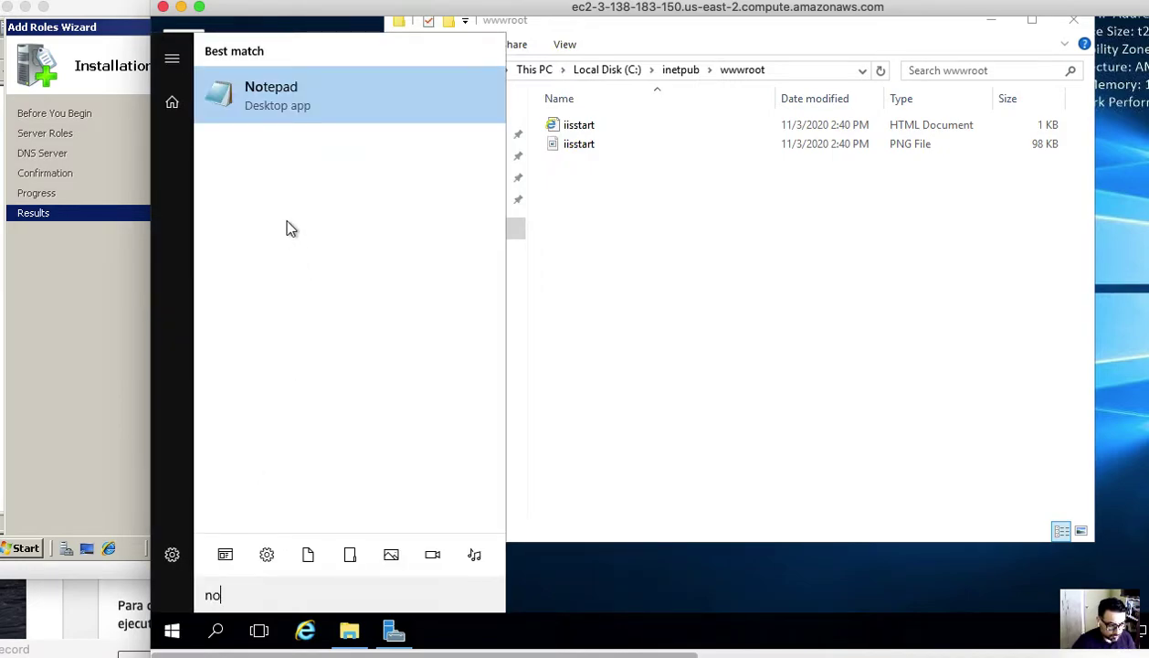
left_click(276, 92)
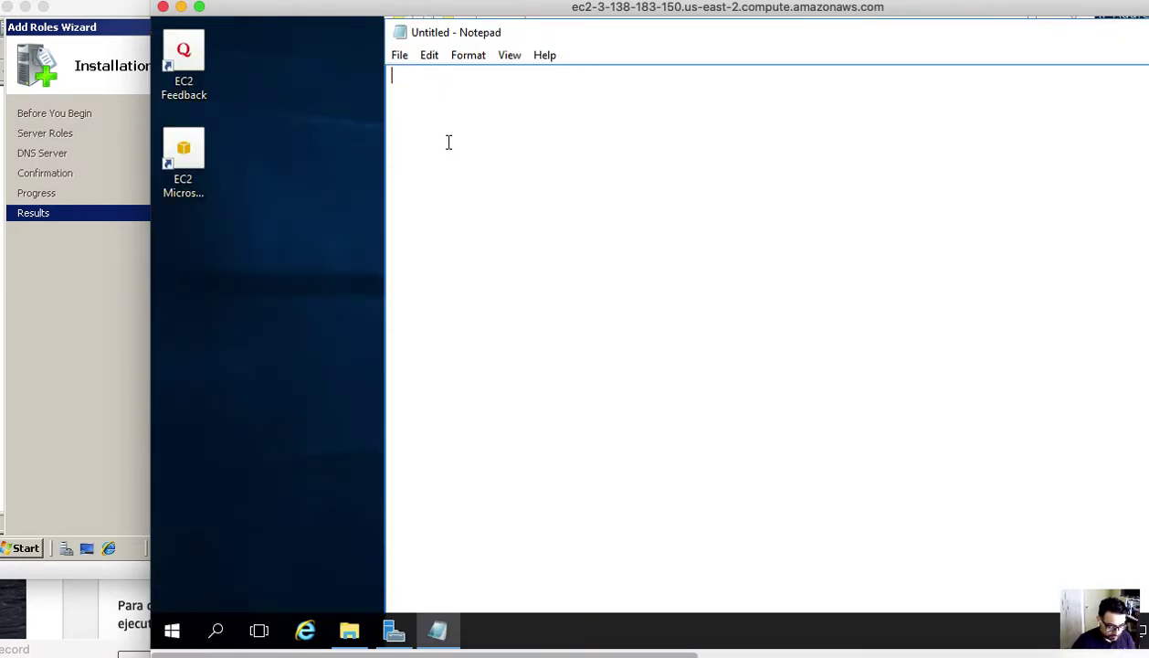
- Write an HTML page in Notepad with html tags around an h1 heading containing the author's full name and 2020
key("BackSpace")
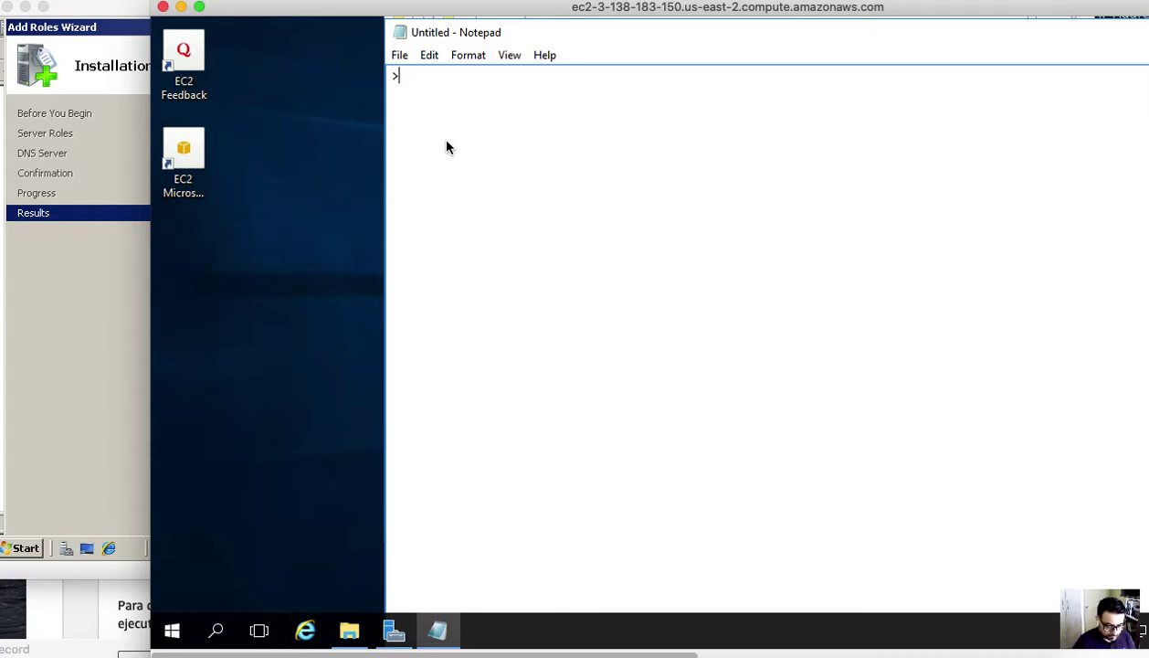
type("z")
key("BackSpace")
type("<html>")
key("Return")
type("<h1")
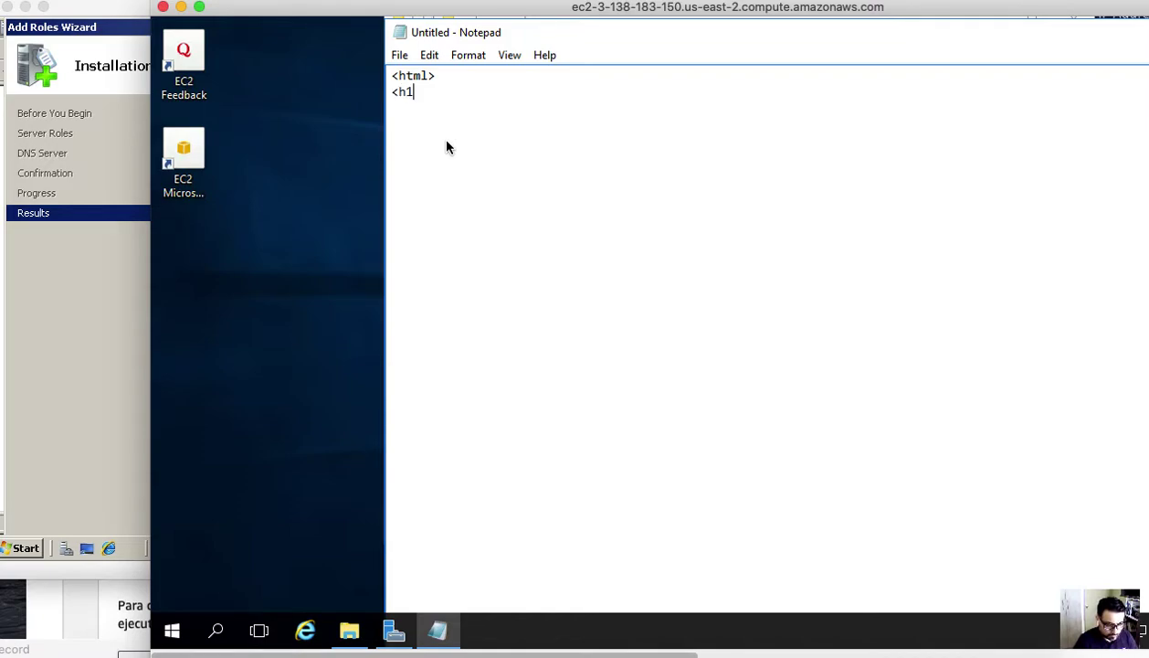
type("> rodrigo ")
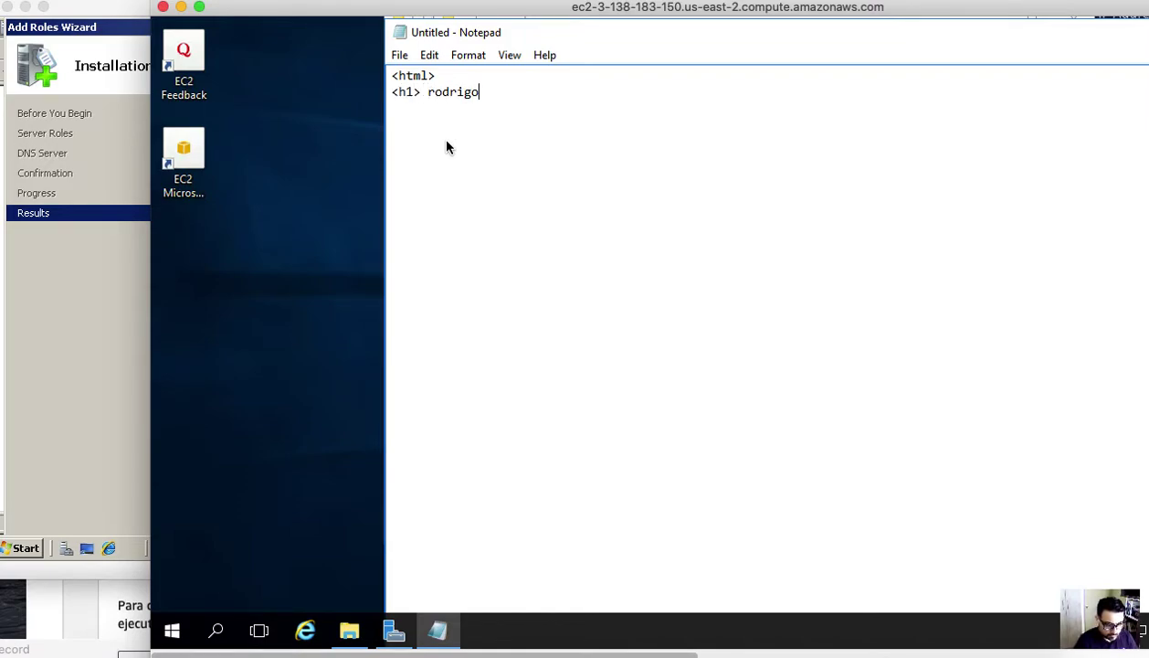
type("orellana 2020")
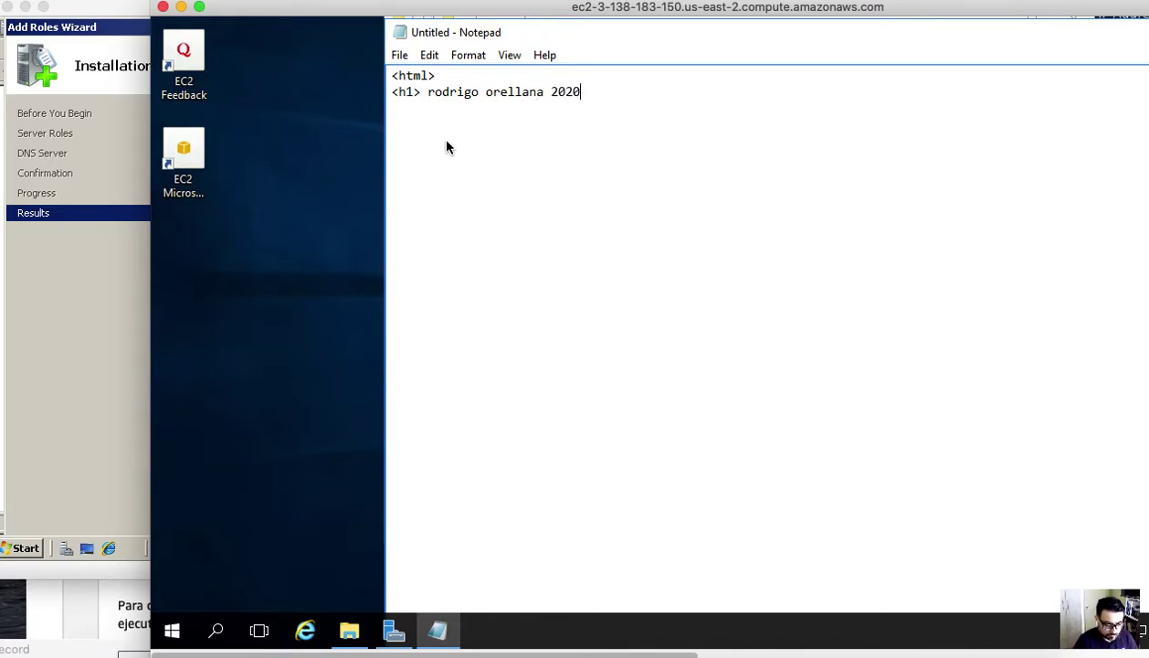
type(" <")
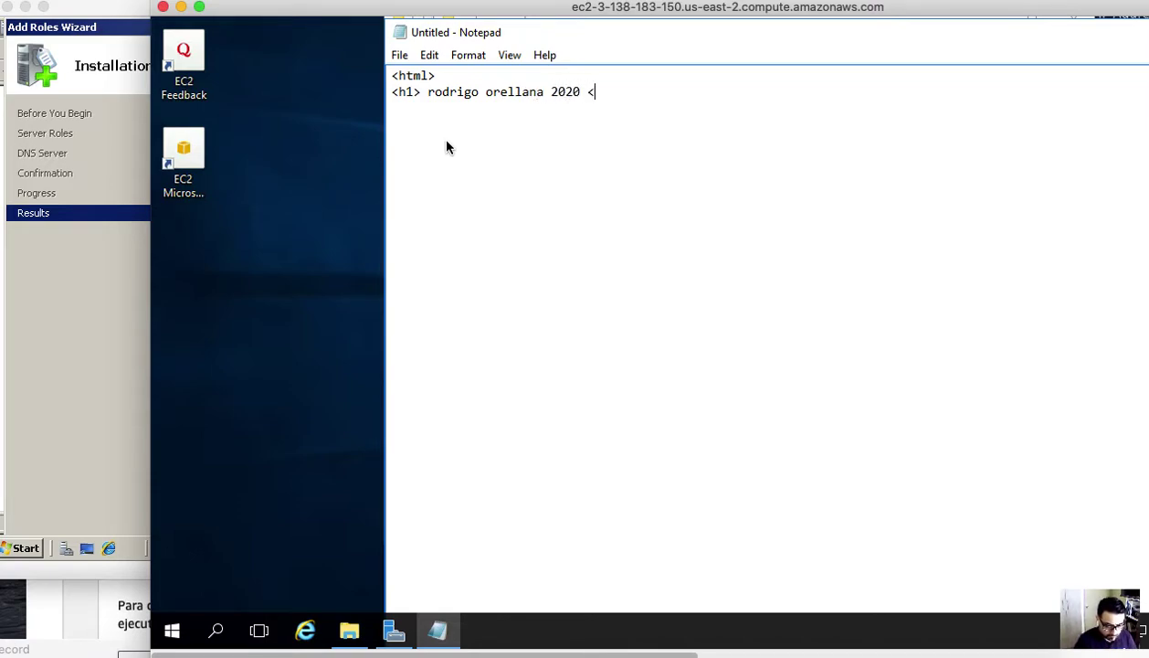
type("/h1>")
key("Return")
type("</html>")
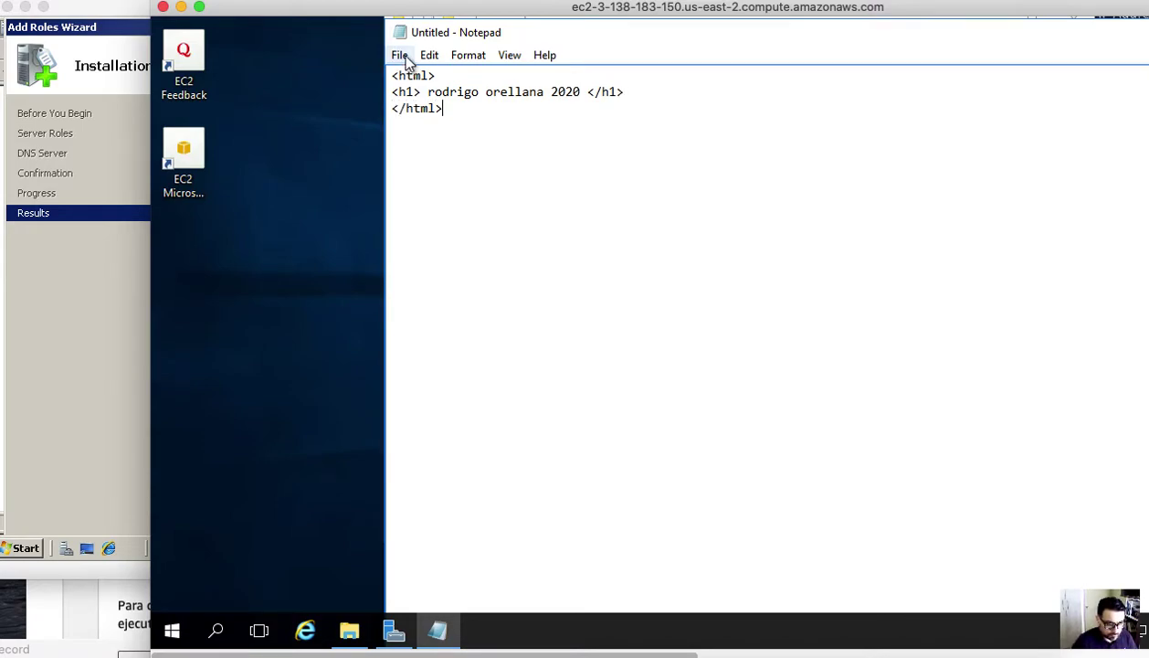
- Save the Notepad page as index.html in C:\inetpub\wwwroot
left_click(399, 55)
left_click(429, 117)
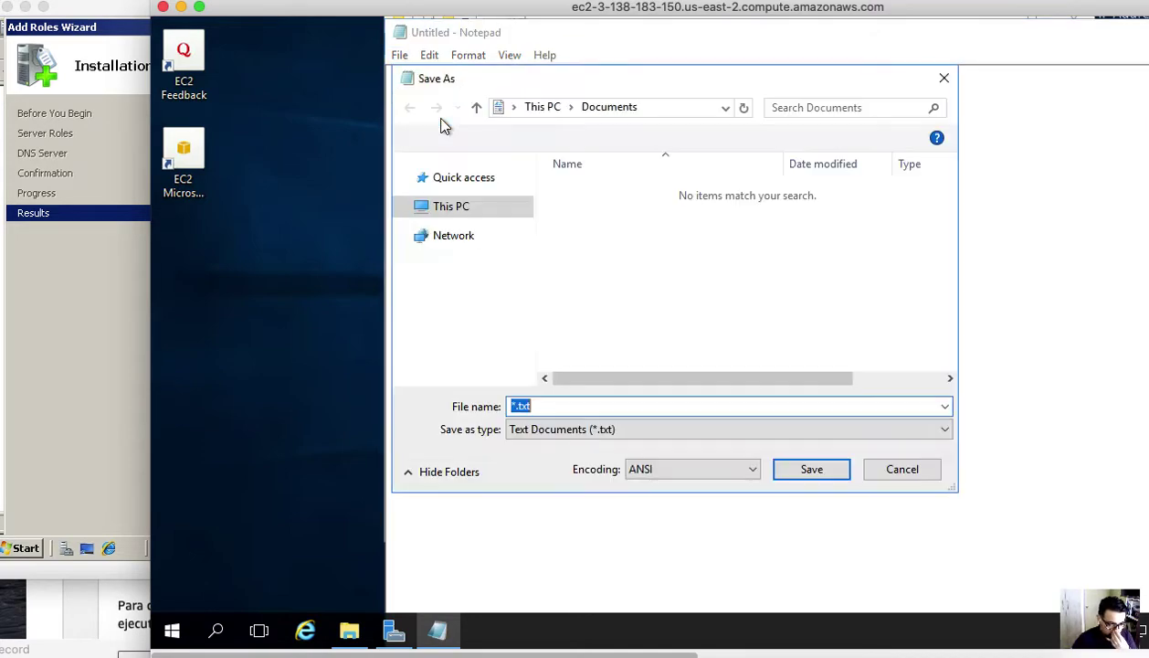
left_click(466, 301)
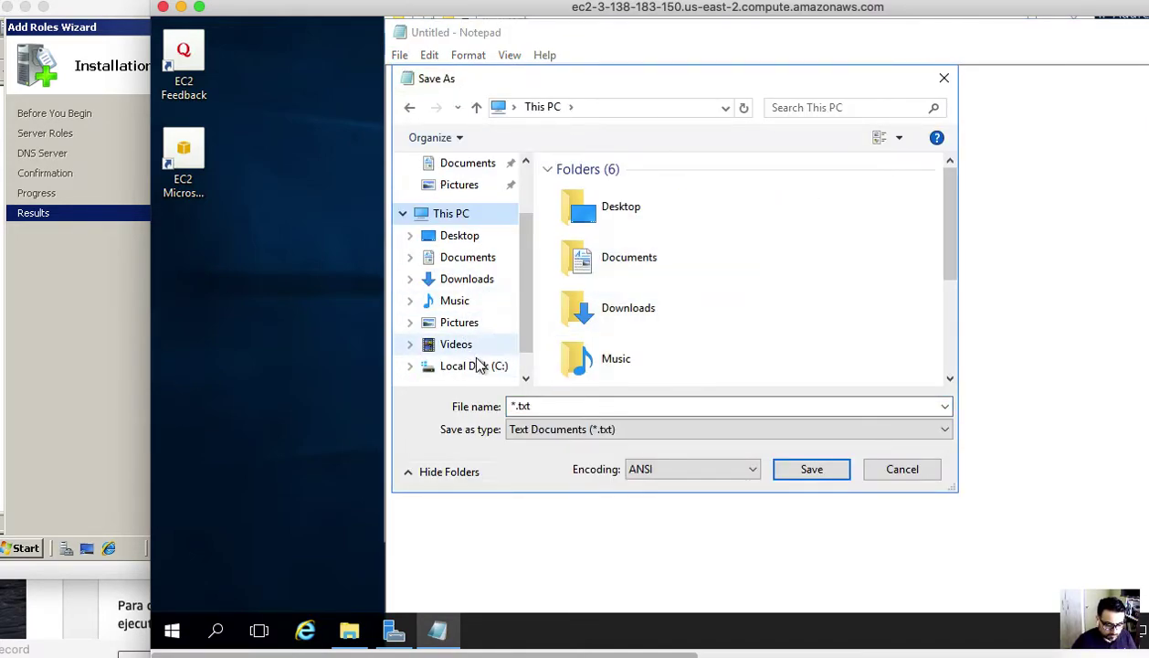
left_click(474, 364)
double_click(589, 192)
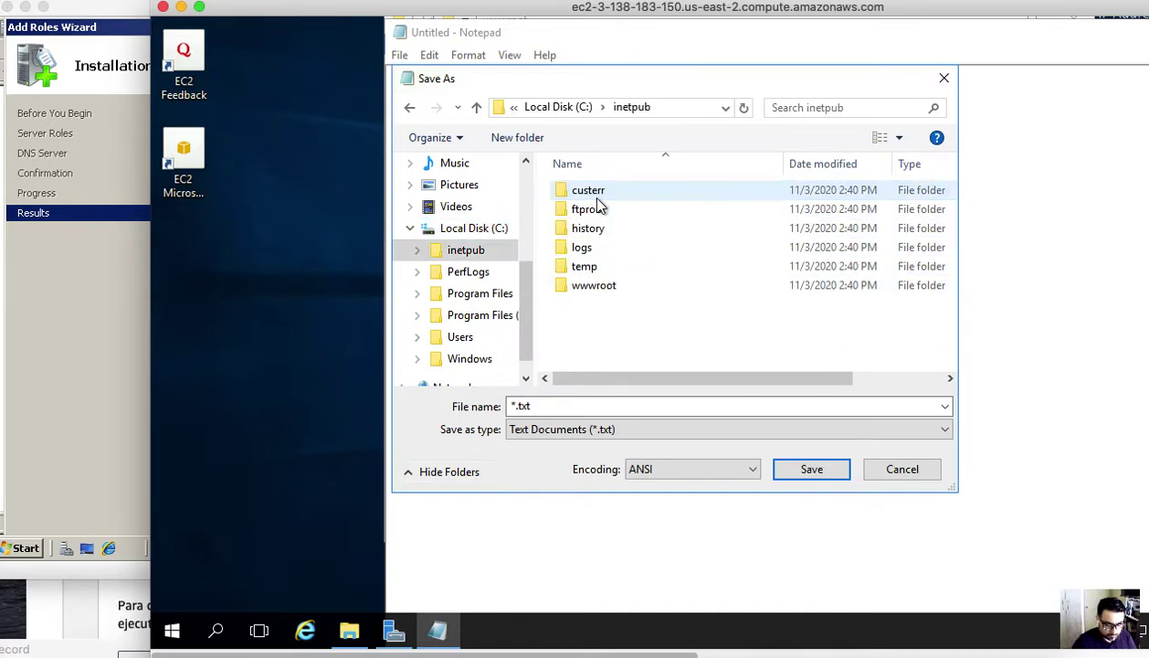
double_click(600, 283)
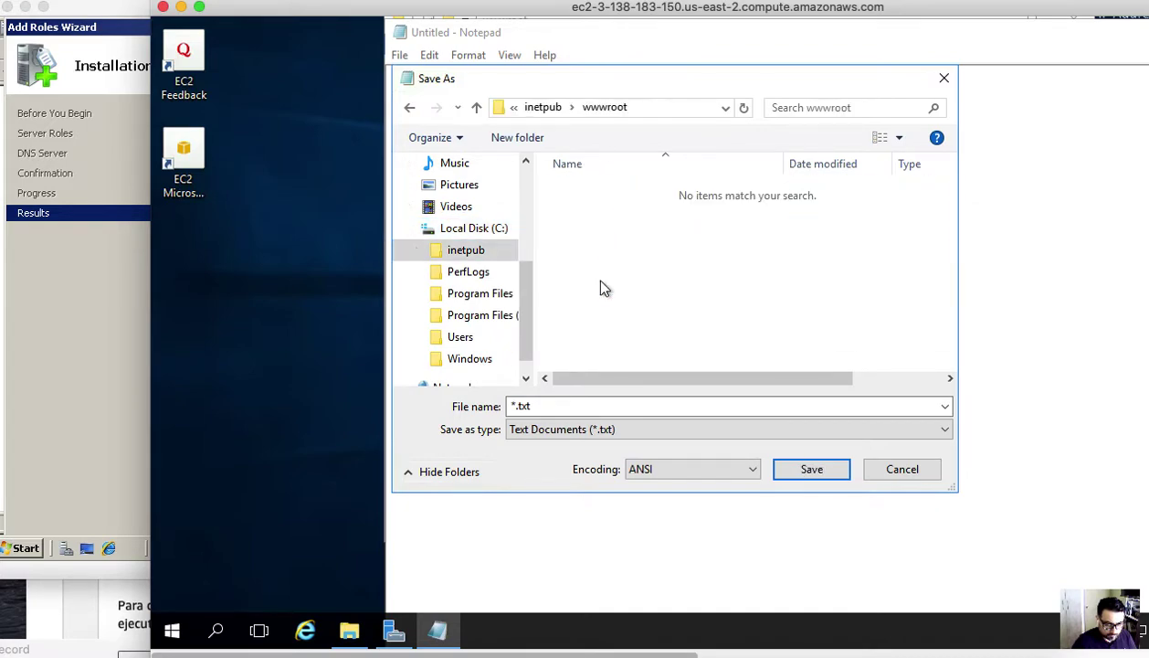
double_click(576, 404)
left_click(514, 405)
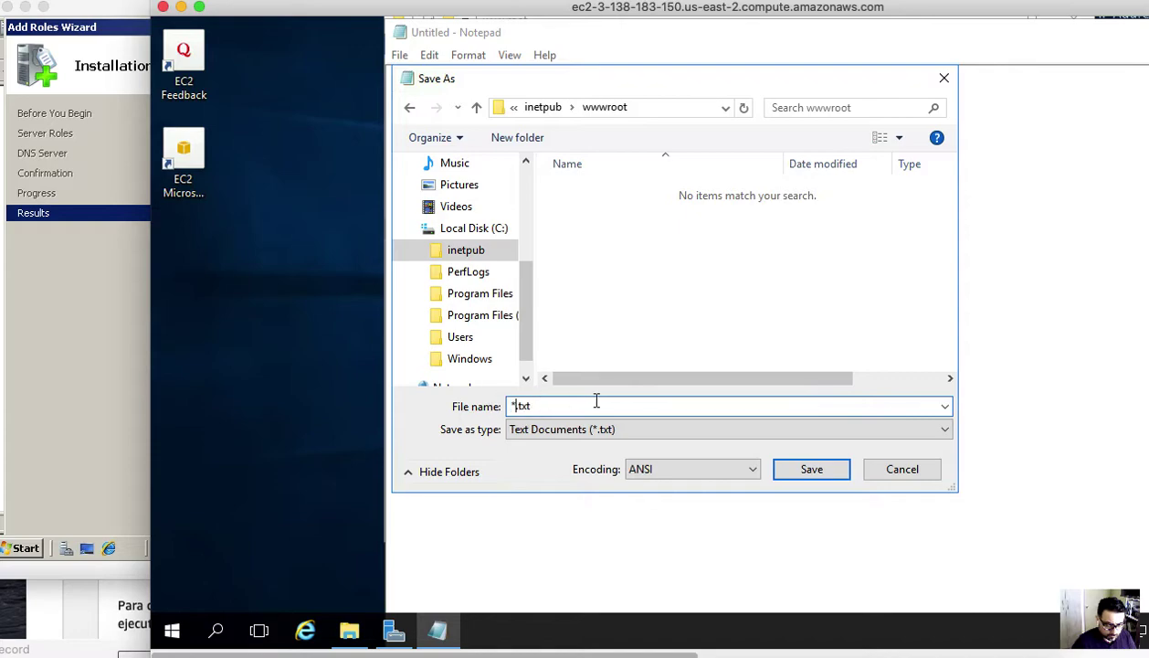
type("index.t")
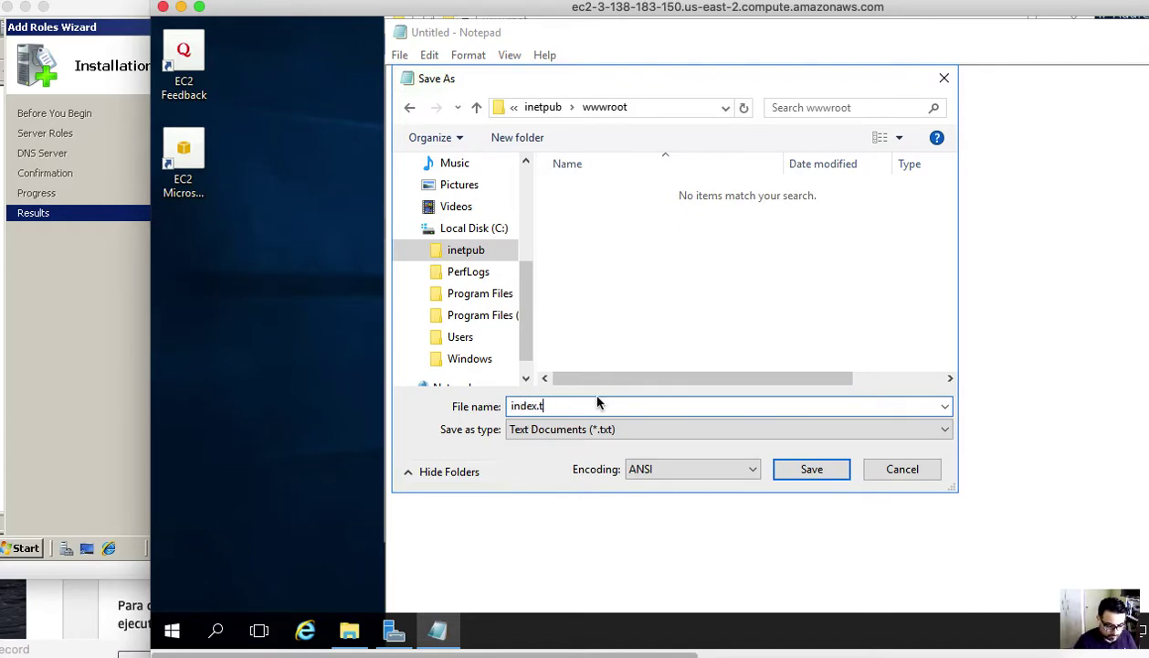
key("BackSpace")
type("html")
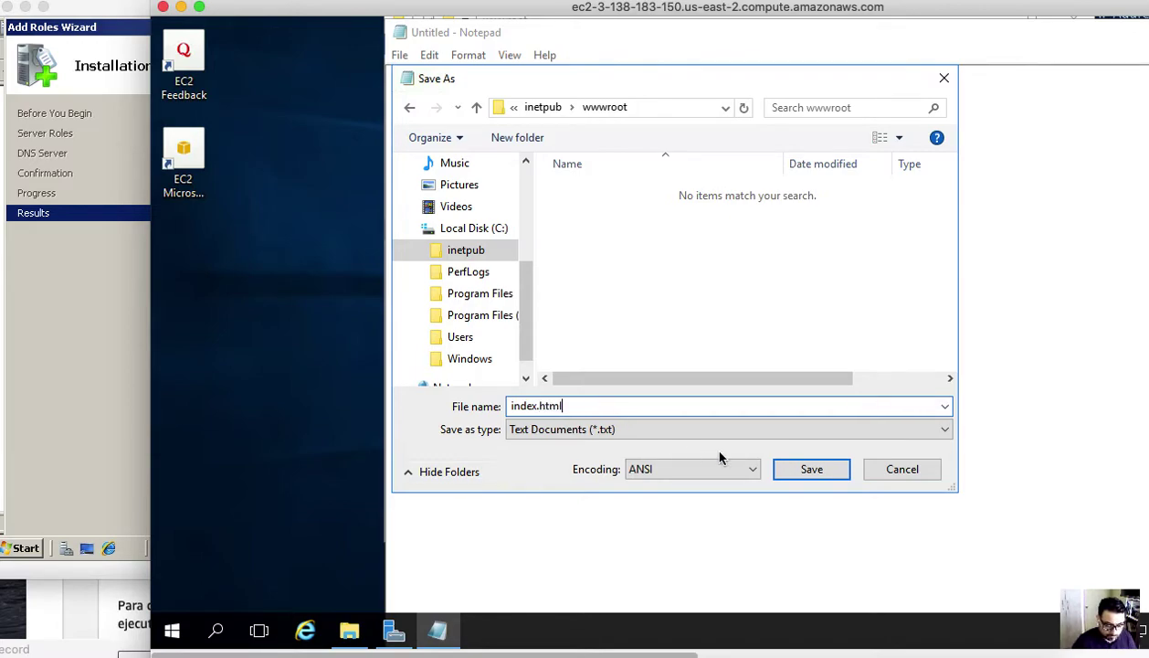
left_click(804, 468)
- Close Notepad and the wwwroot folder window, and move the EC2 remote session away from the Win-2008-server 2 window
left_click(594, 51)
left_click(893, 66)
left_click(742, 76)
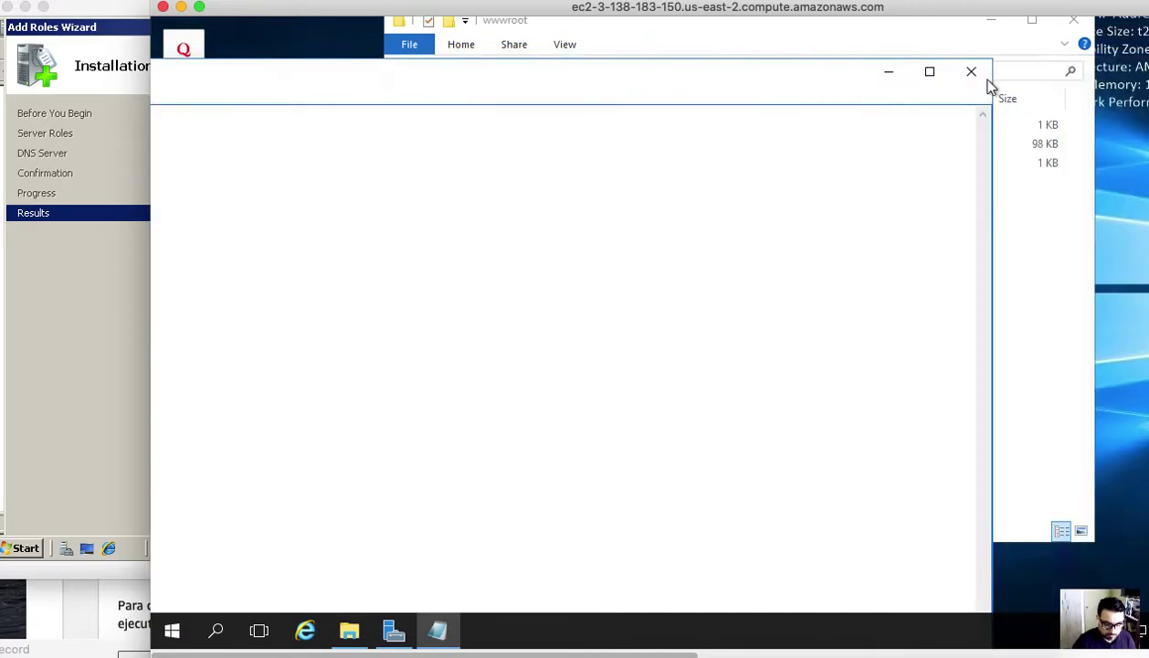
left_click(971, 72)
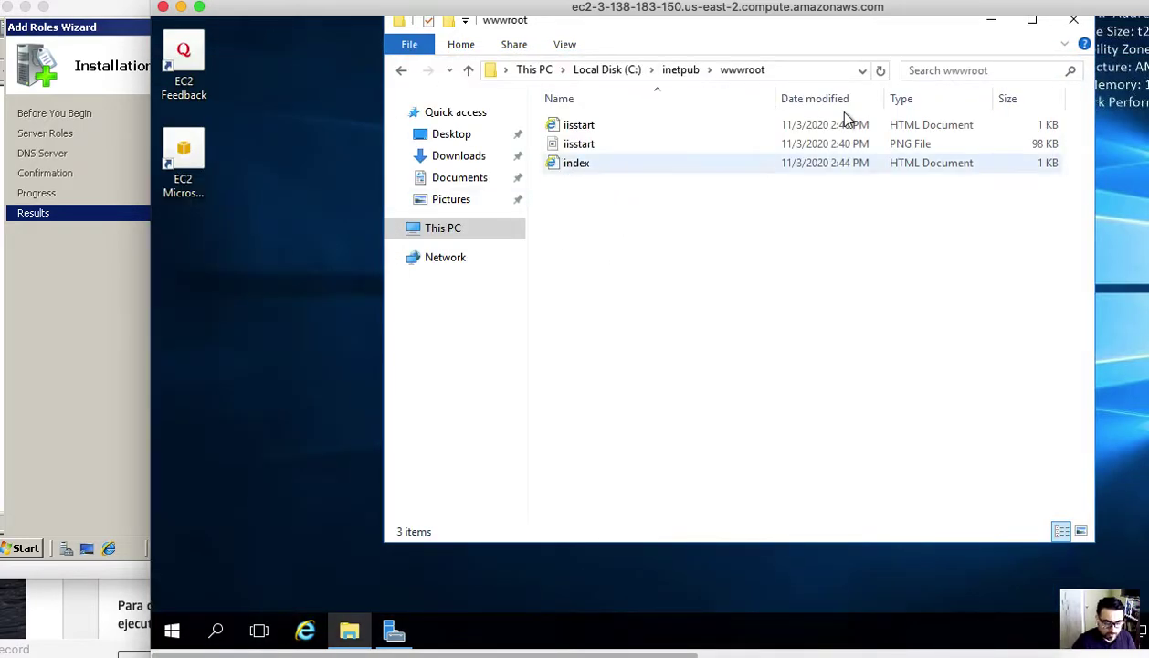
left_click(1074, 25)
left_click_drag(433, 17, 1148, 73)
- On Win-2008-server 2, close the finished Add Roles Wizard and expand Roles in Server Manager
left_click(573, 523)
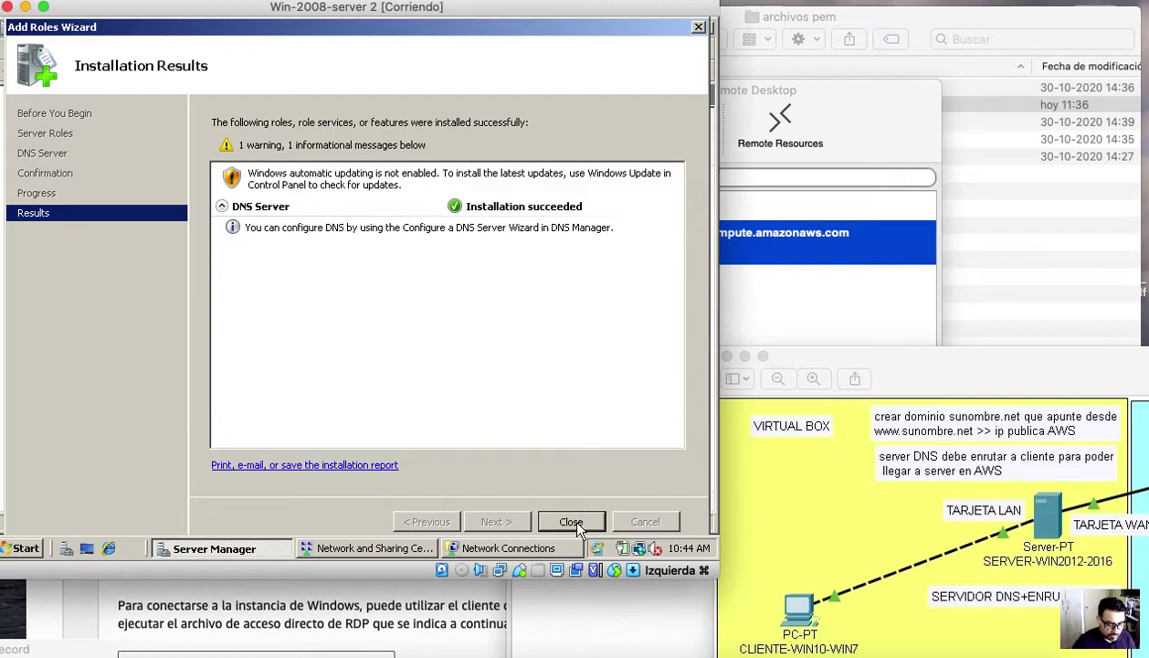
left_click(571, 527)
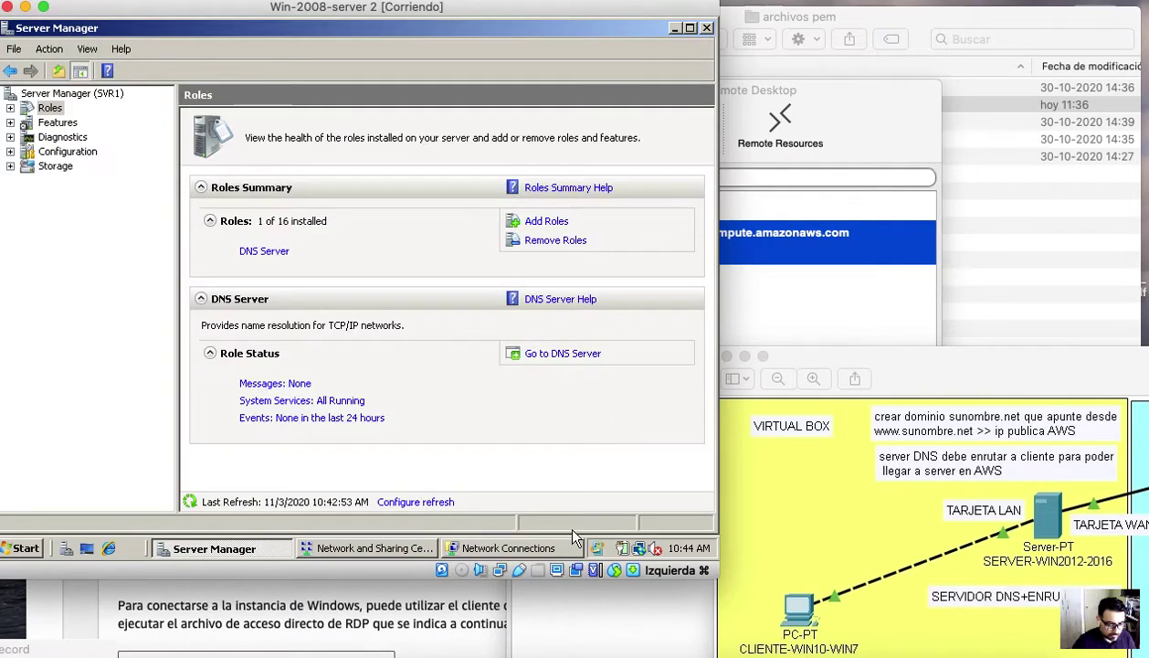
left_click(11, 109)
- Try to refresh Roles in Server Manager and bring up the DNS Server role's management options
right_click(31, 106)
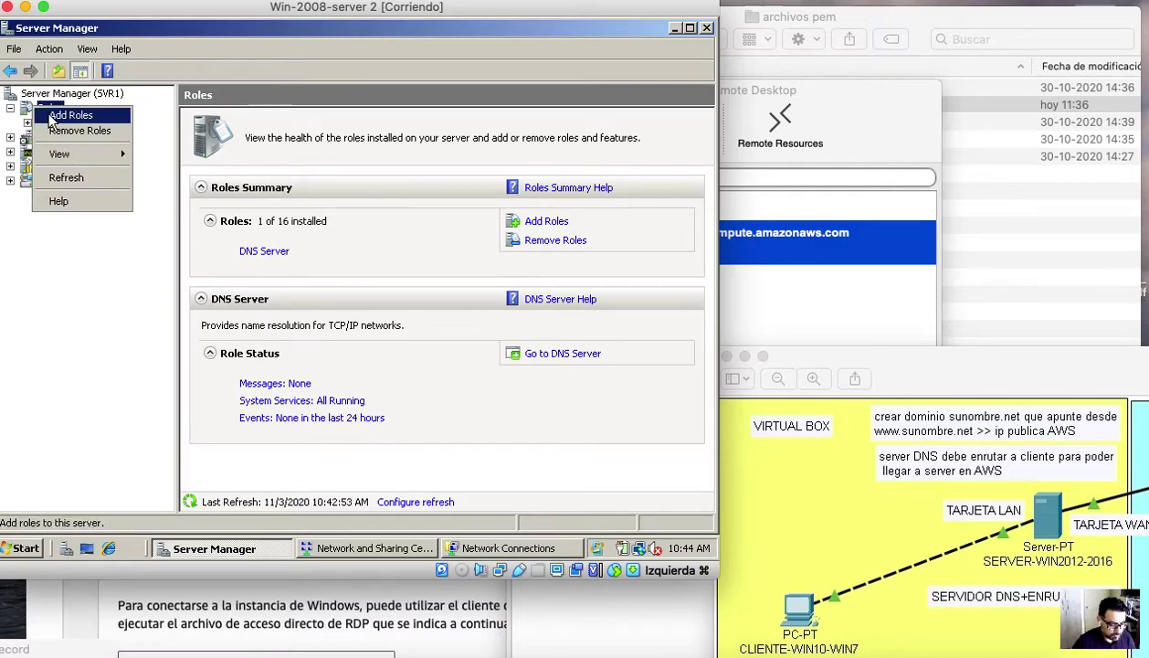
left_click(26, 128)
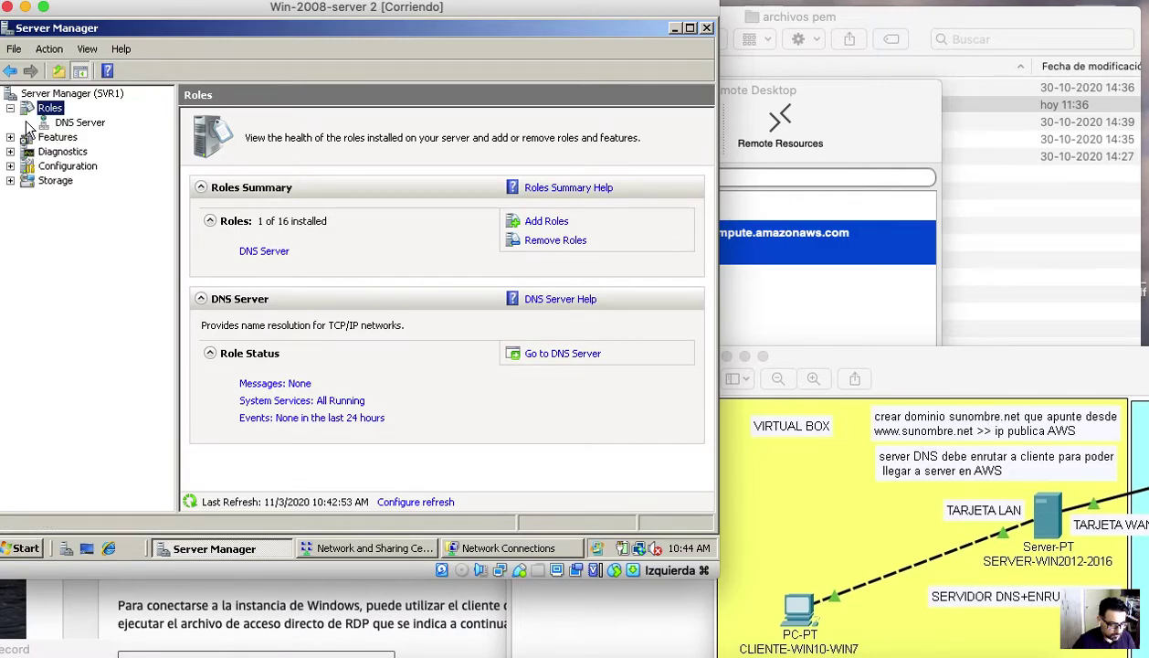
right_click(47, 108)
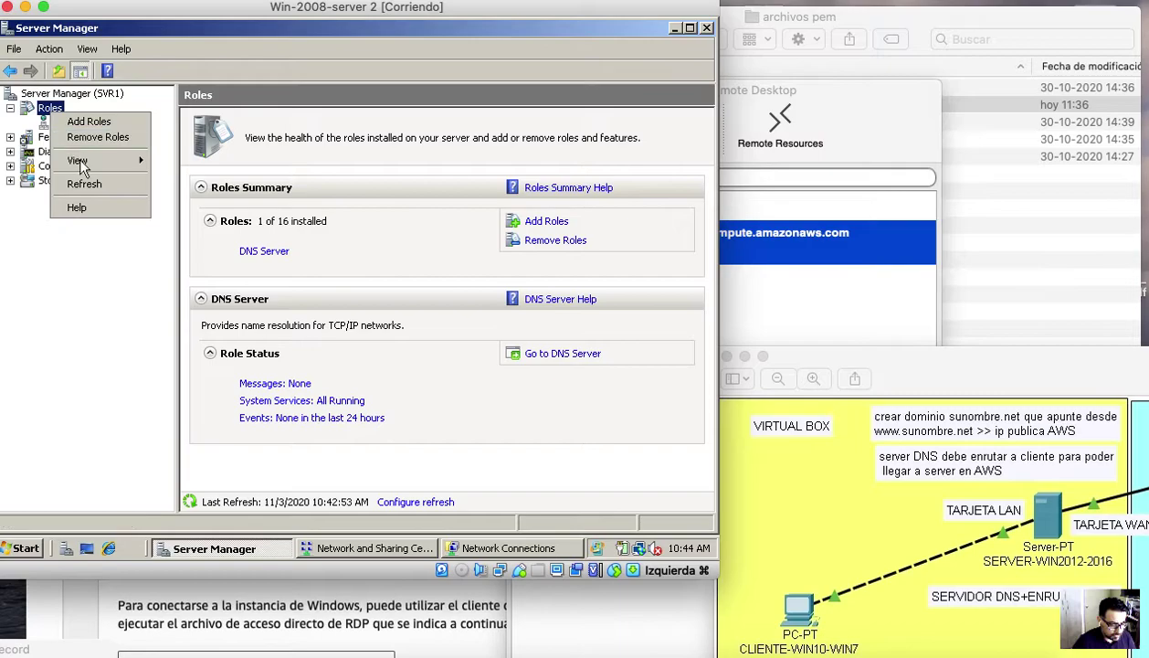
left_click(88, 182)
left_click(53, 122)
right_click(51, 125)
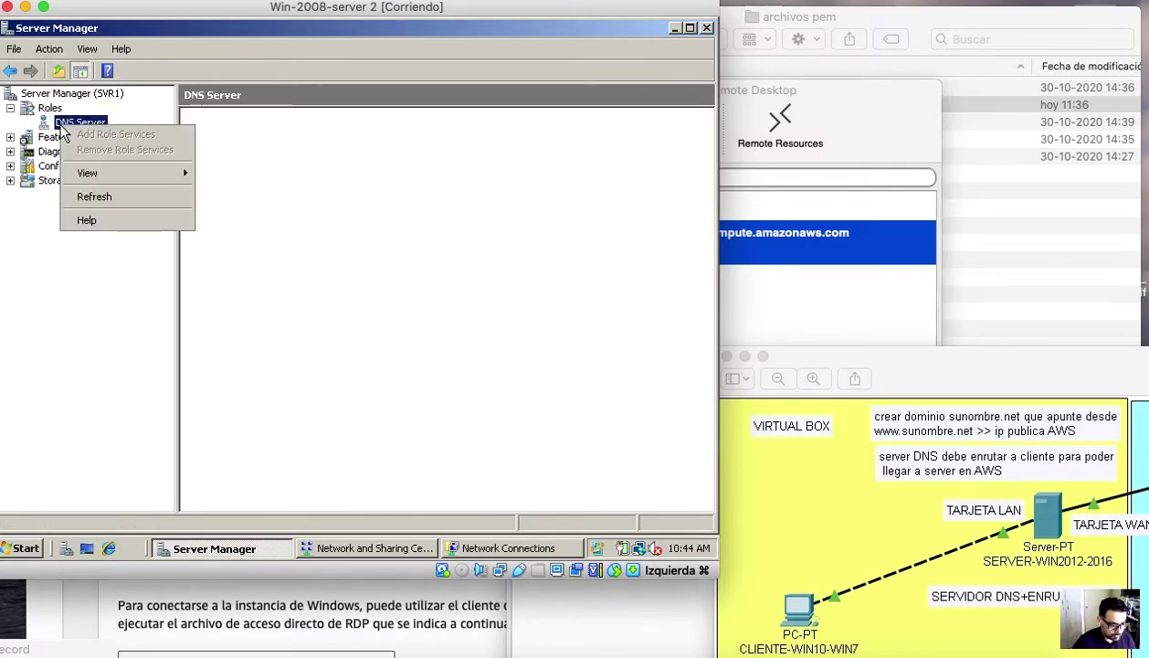
left_click(51, 125)
left_click(50, 109)
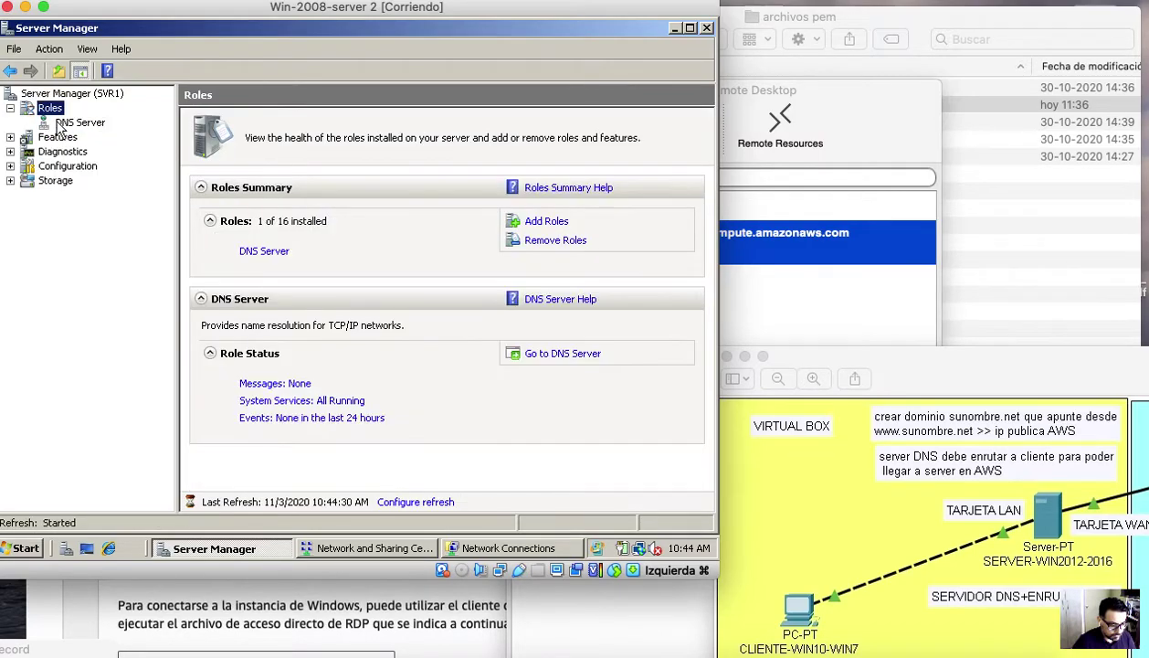
right_click(56, 122)
left_click(87, 283)
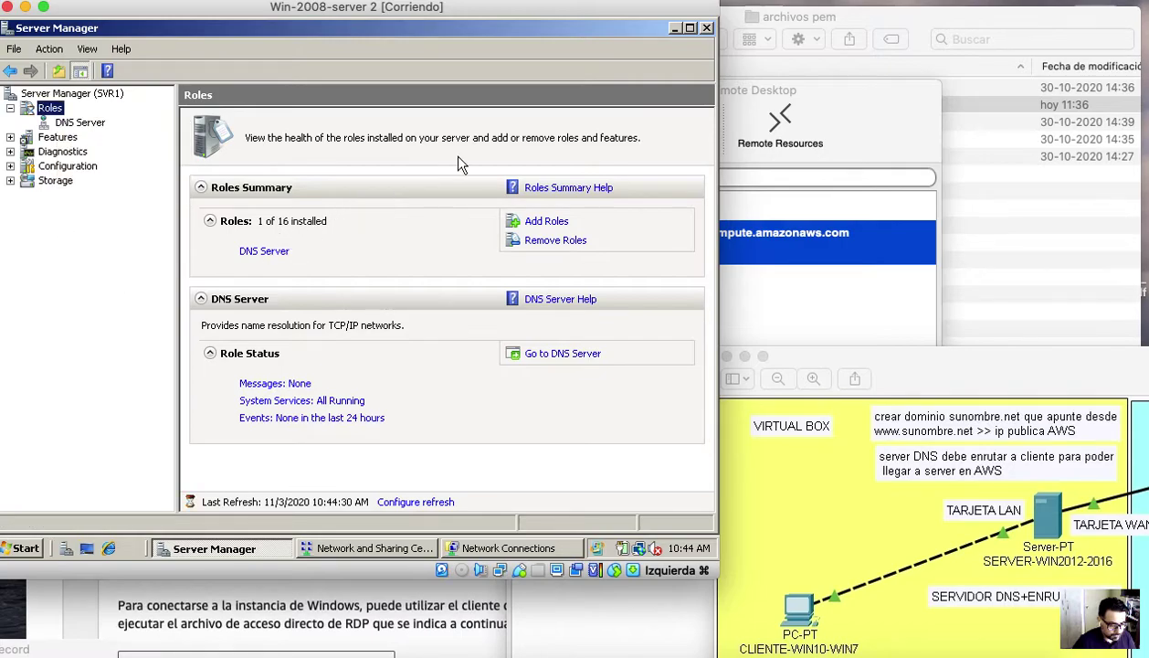
- Close and reopen Server Manager on Win-2008-server 2, and select Roles to load the role list
left_click(707, 29)
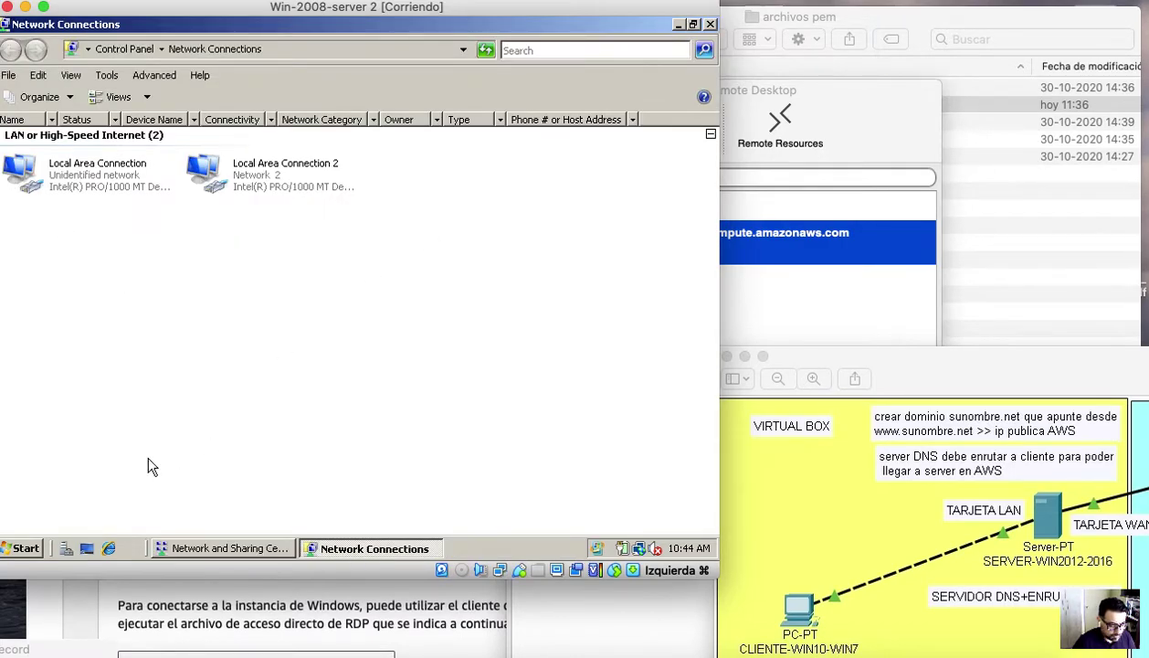
left_click(33, 545)
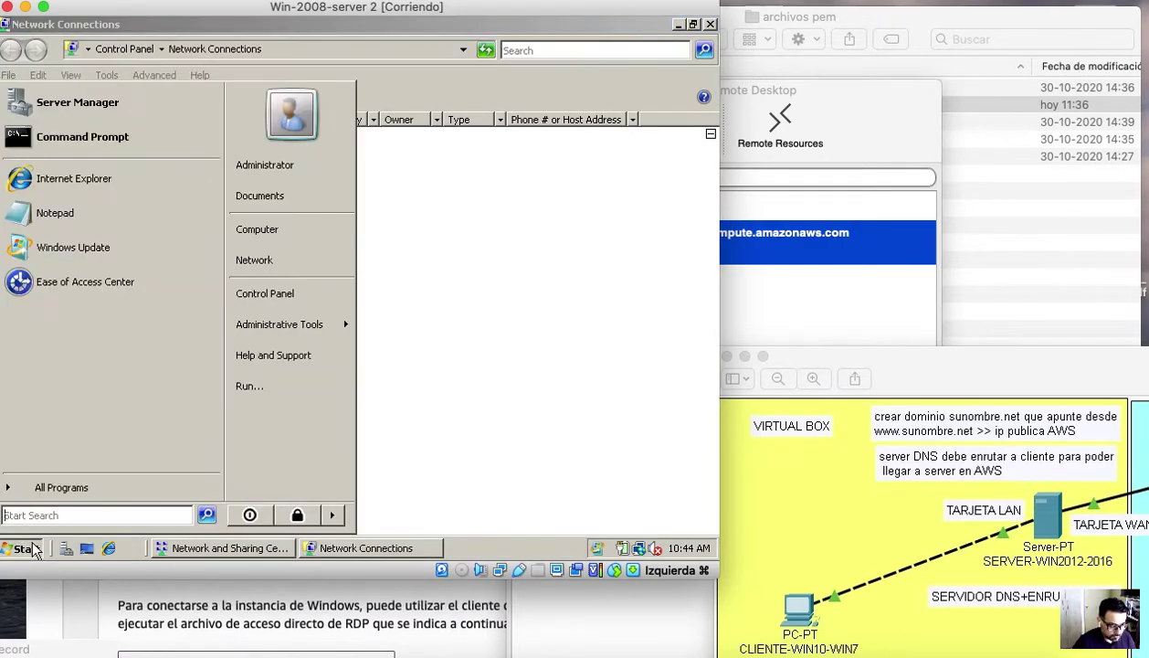
left_click(66, 548)
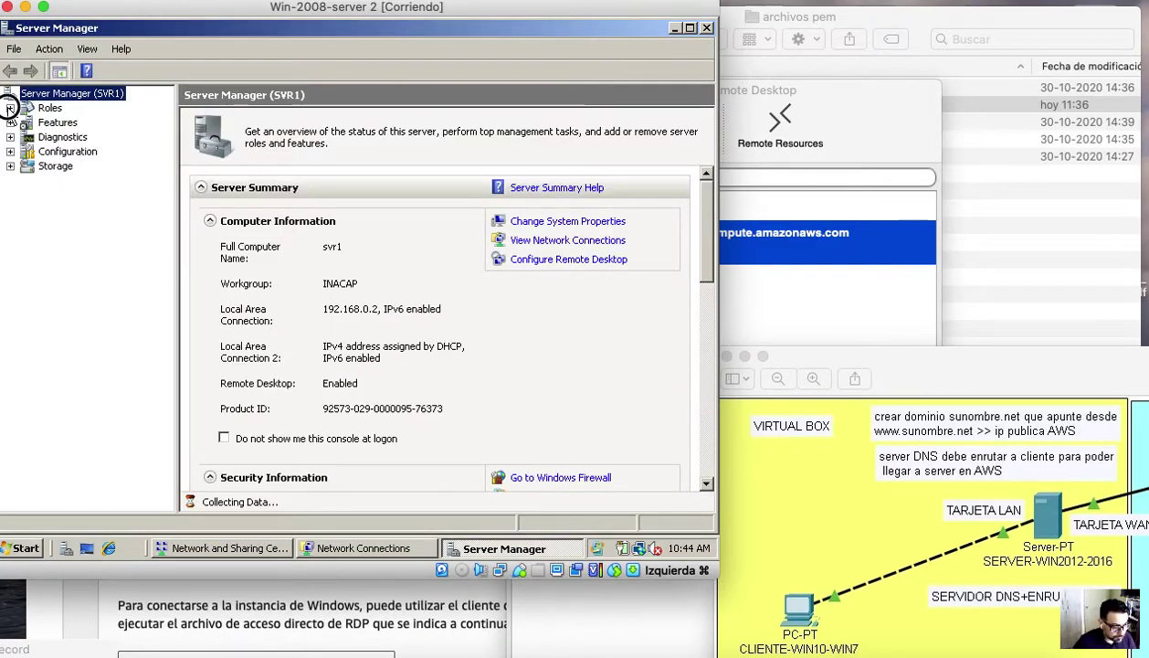
left_click(35, 107)
right_click(34, 105)
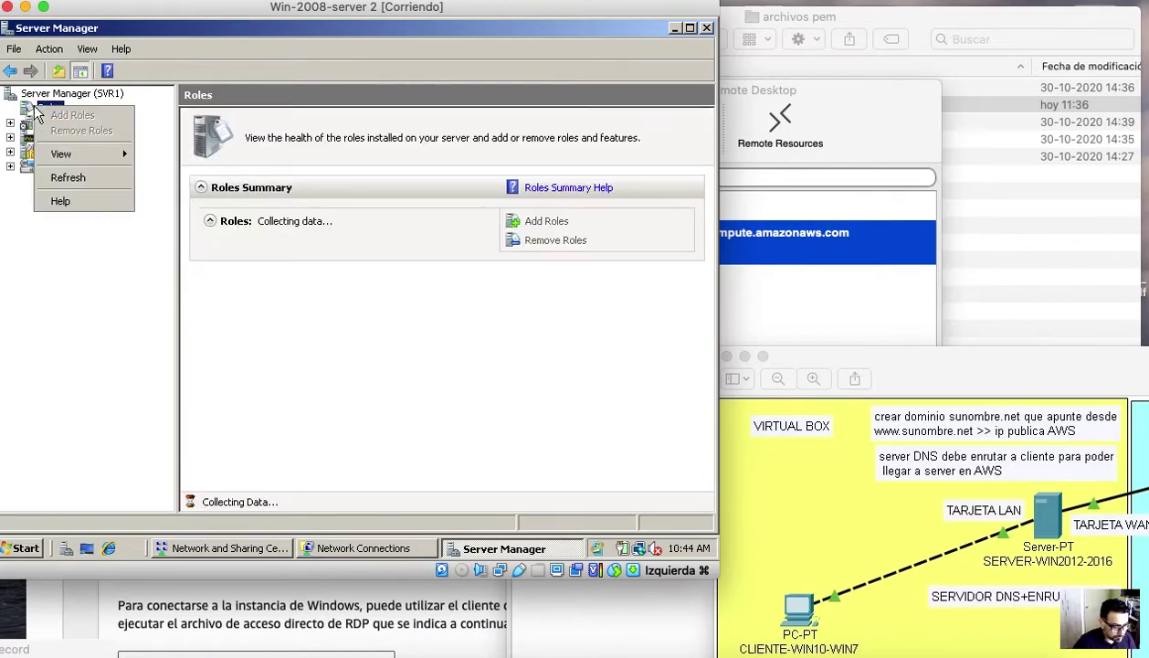
left_click(167, 323)
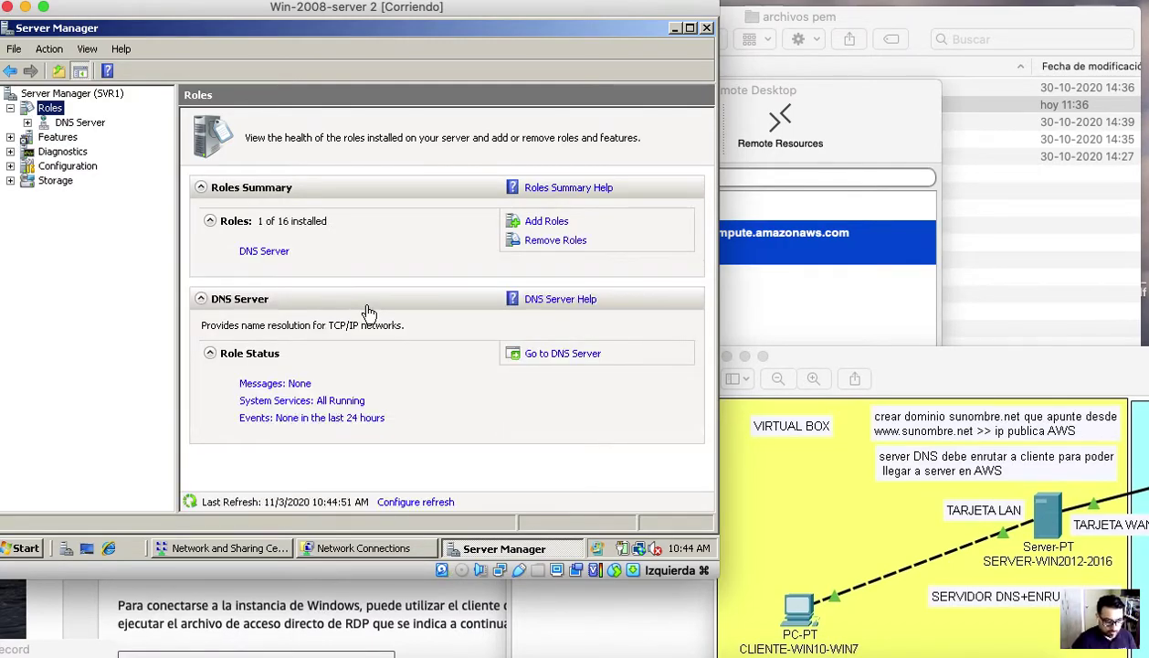
- Expand DNS Server to SVR1's Forward Lookup Zones and start a new zone of type Primary zone
left_click(28, 122)
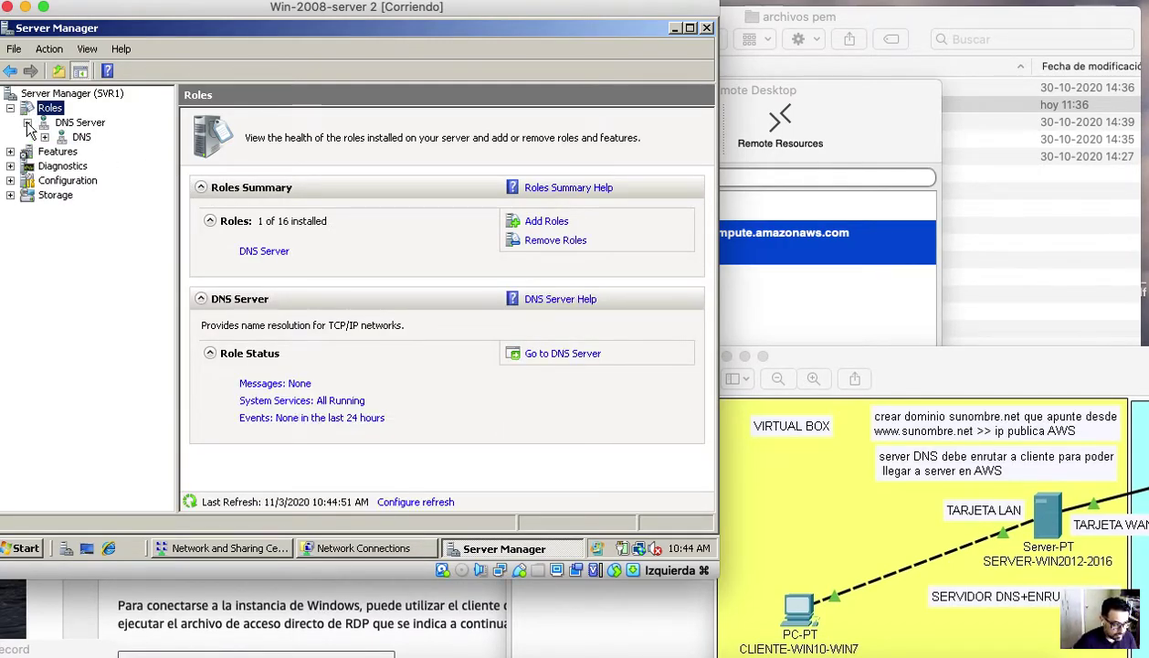
left_click(44, 136)
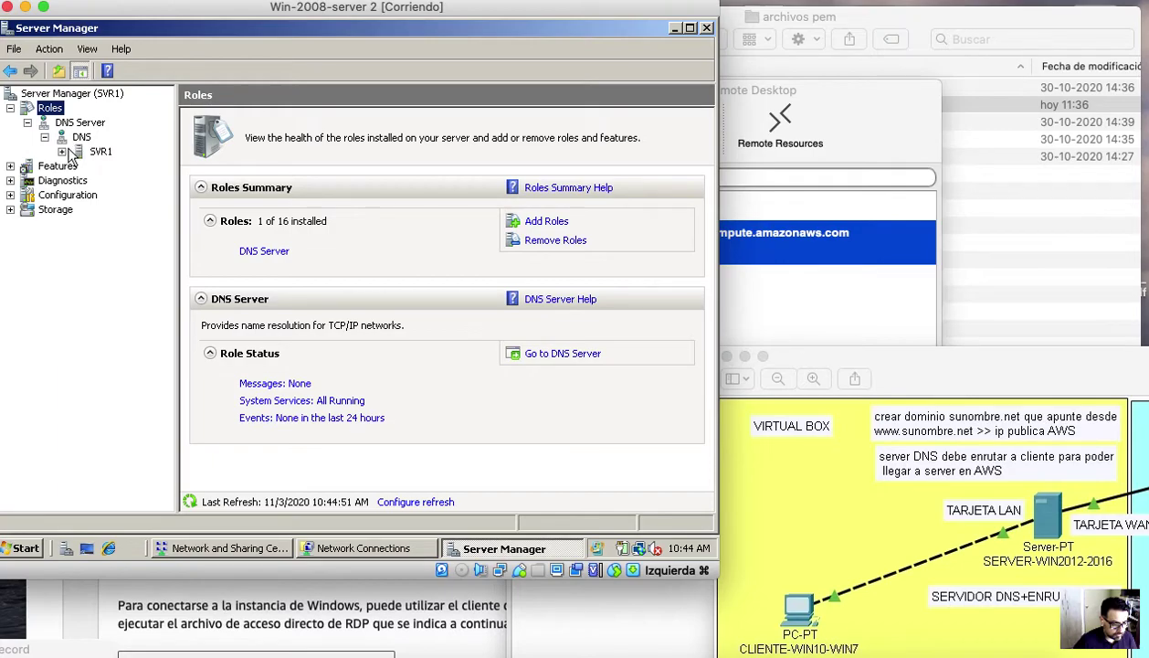
left_click(61, 151)
left_click(144, 180)
right_click(145, 180)
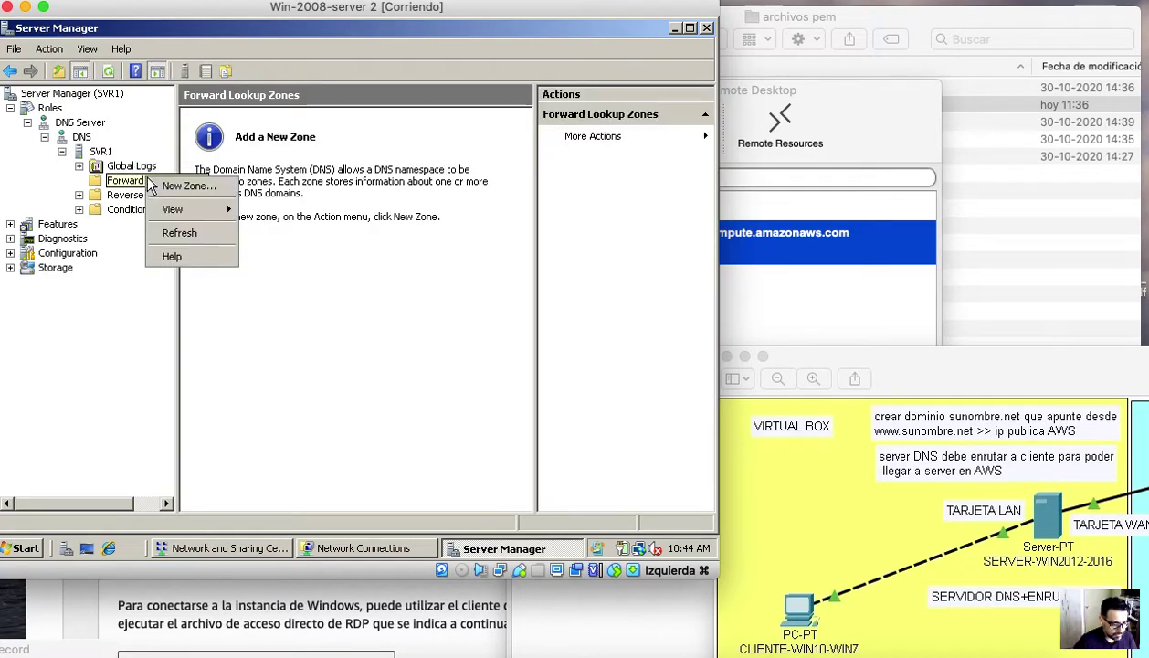
left_click(189, 188)
left_click(330, 360)
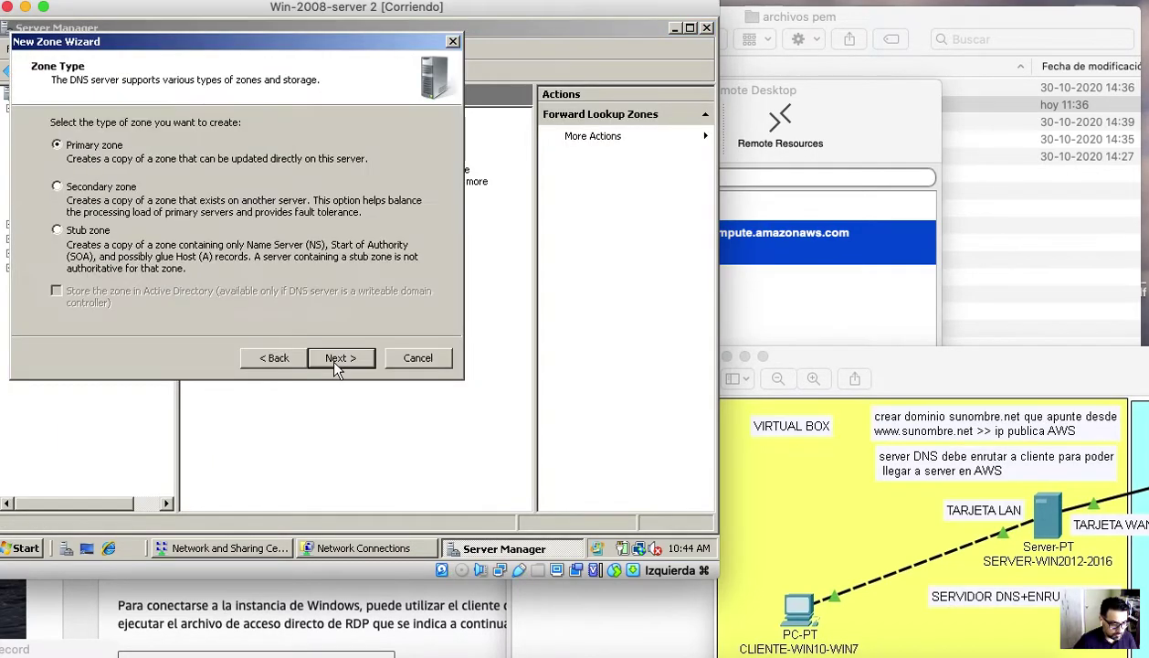
left_click(342, 359)
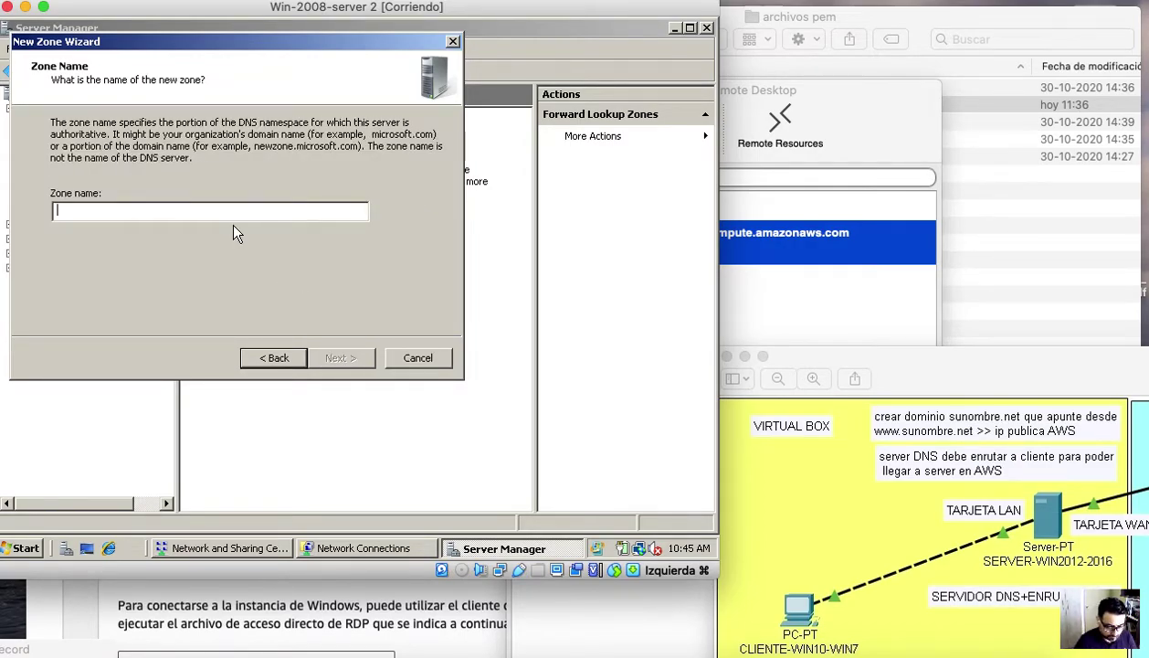
- Name the zone with the author's first name plus .net, and finish the wizard with a new zone file and default settings
type("rodrigo.net")
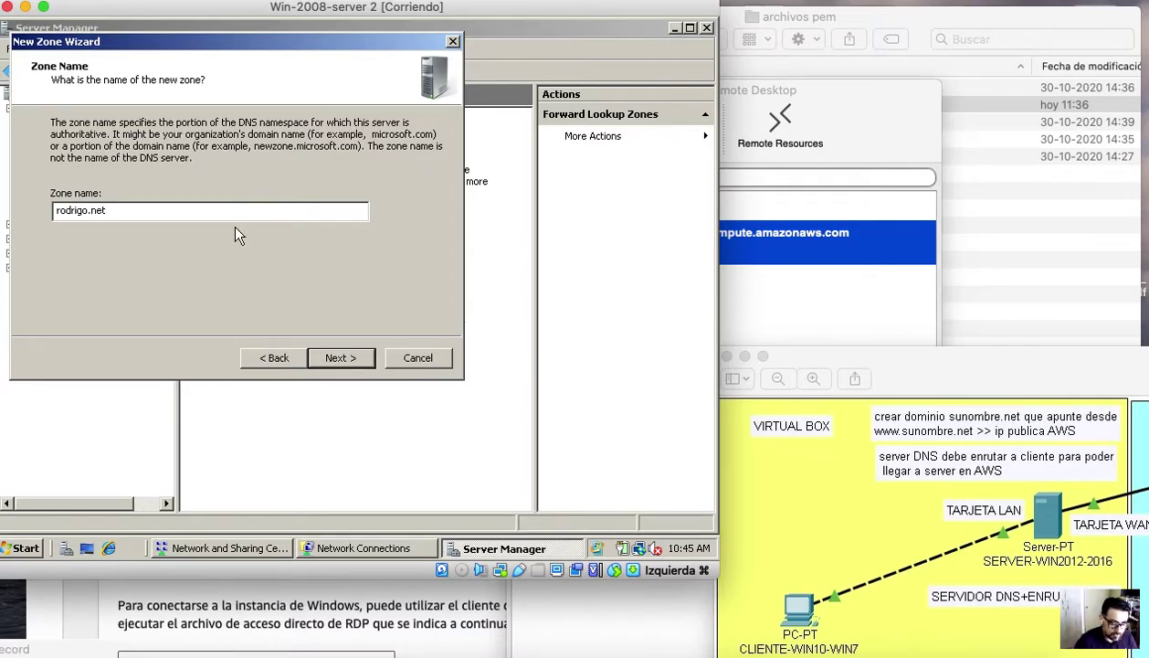
left_click_drag(899, 365, 779, 333)
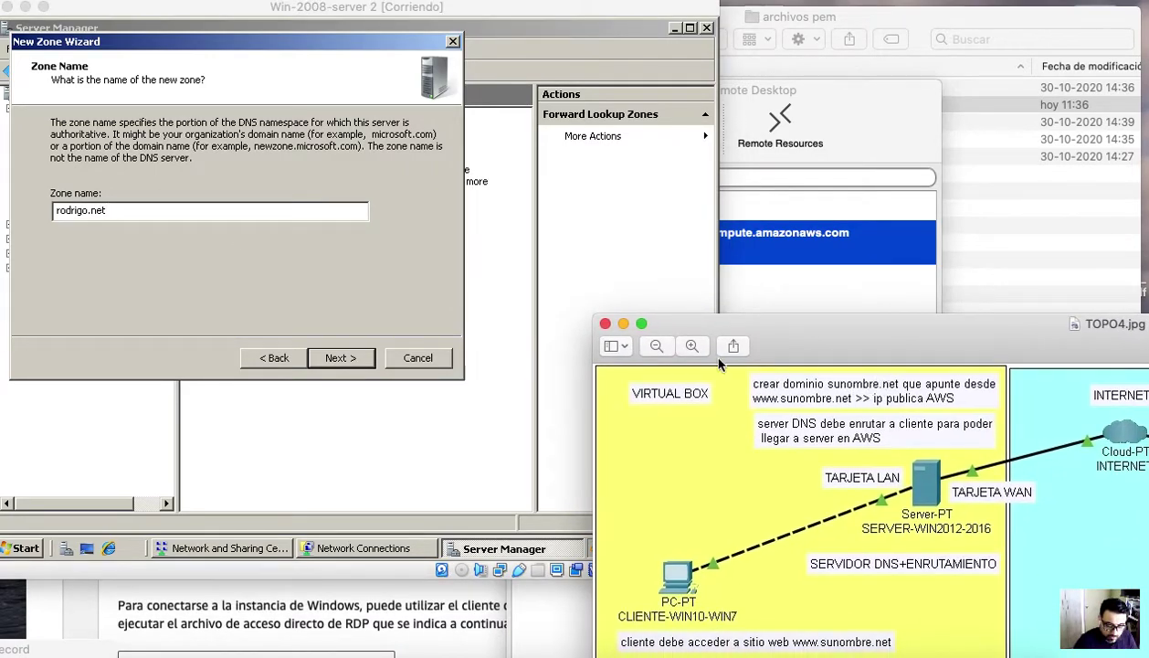
left_click(333, 295)
left_click(345, 357)
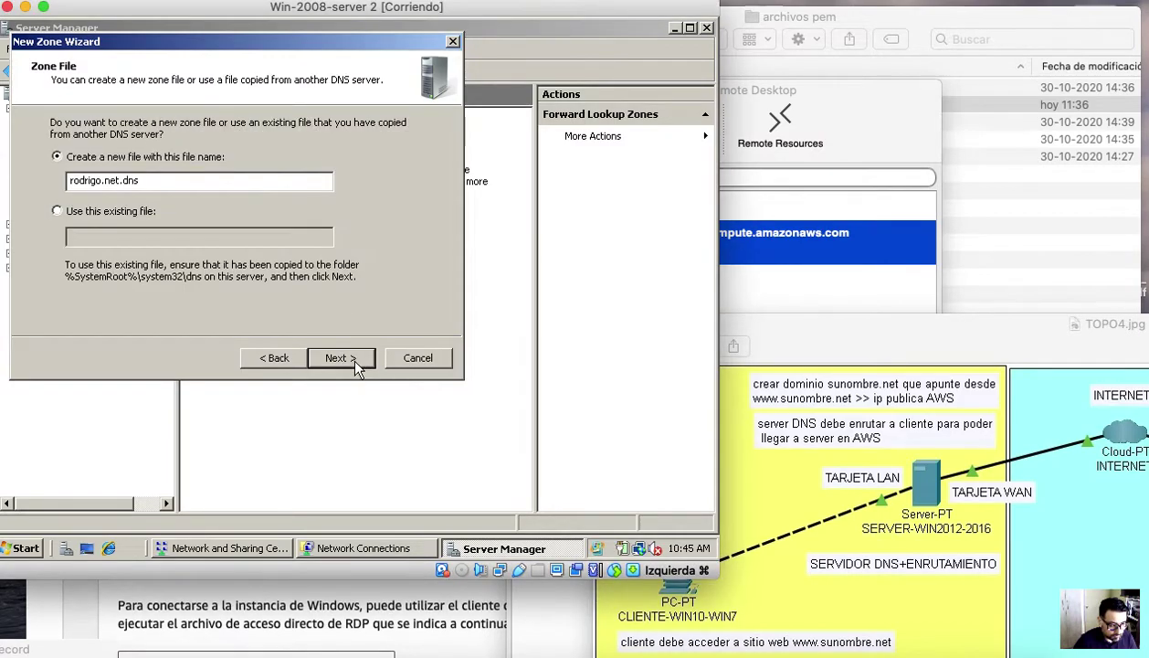
left_click(349, 356)
left_click(349, 356)
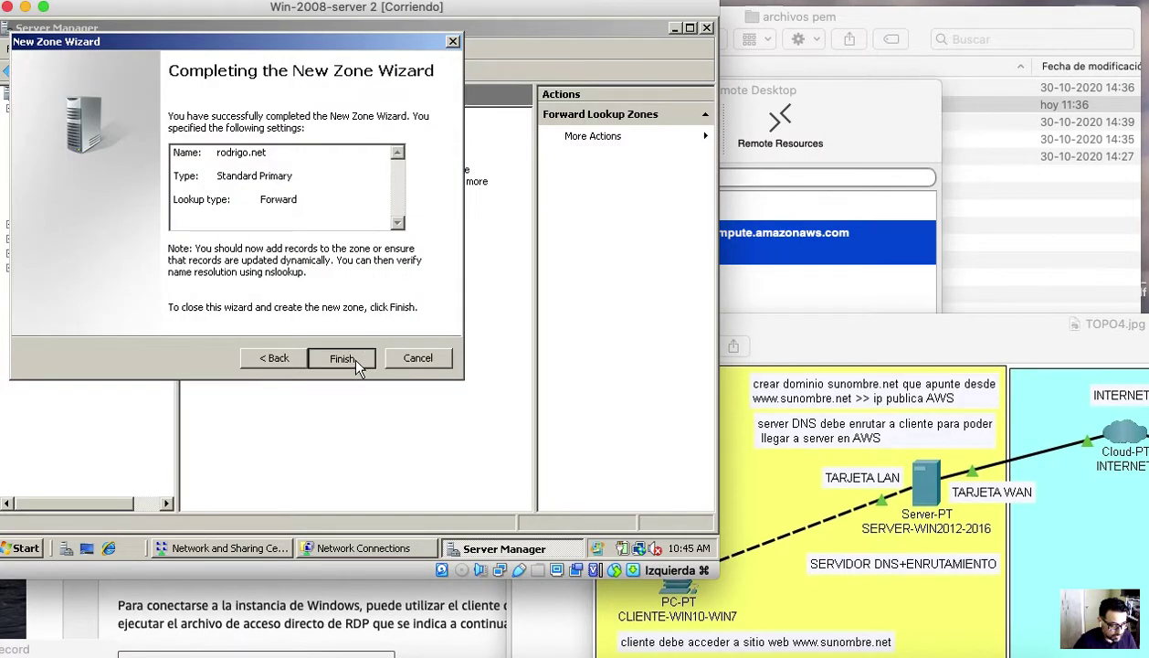
left_click(349, 358)
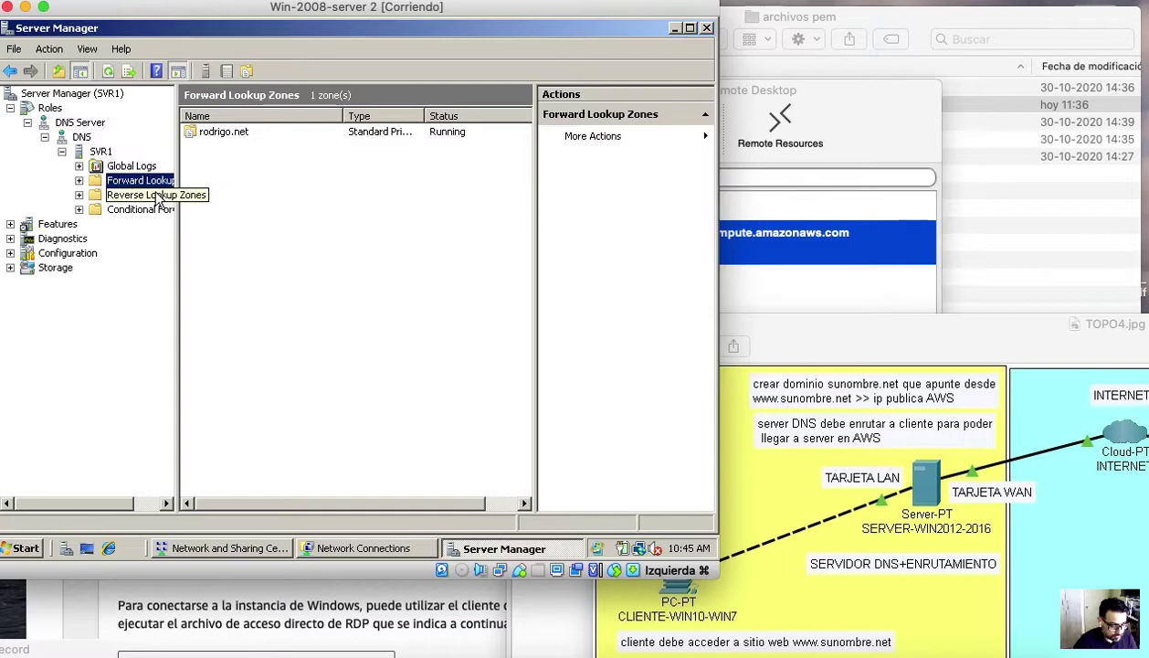
left_click(78, 180)
left_click(124, 197)
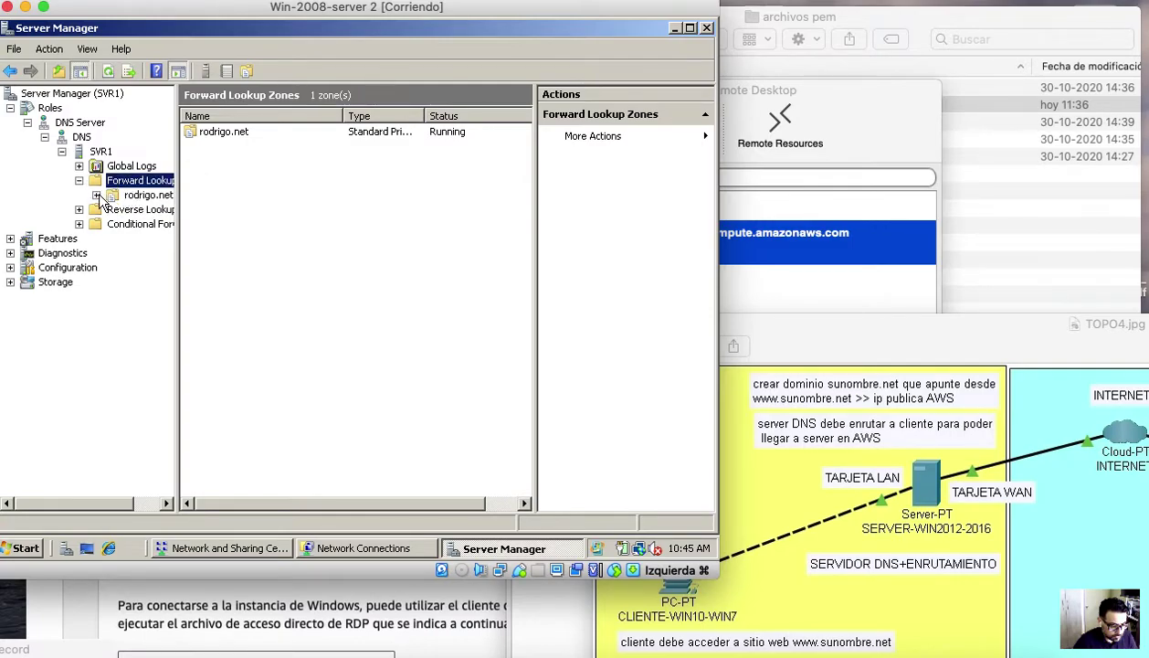
left_click(280, 195)
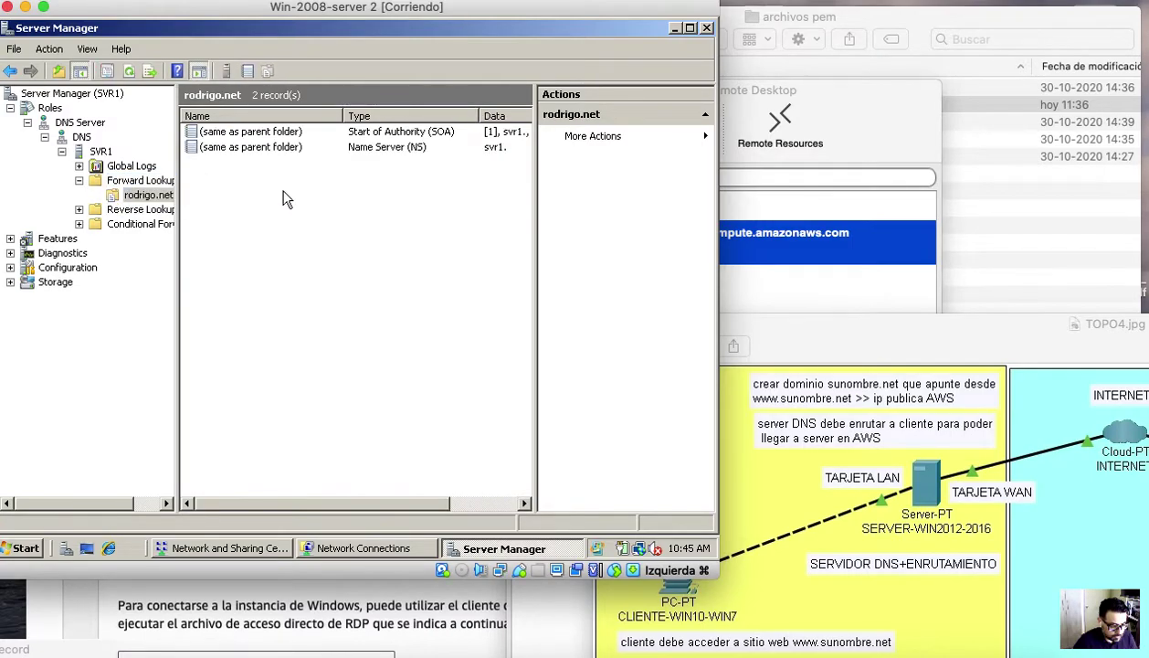
left_click(279, 135)
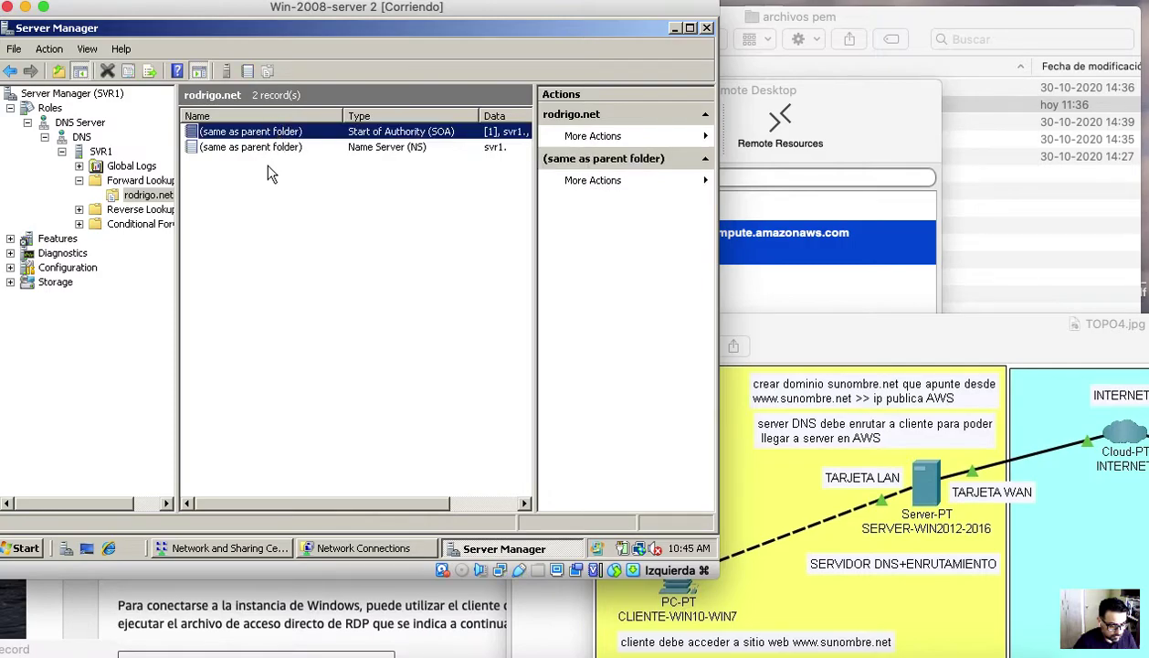
right_click(261, 207)
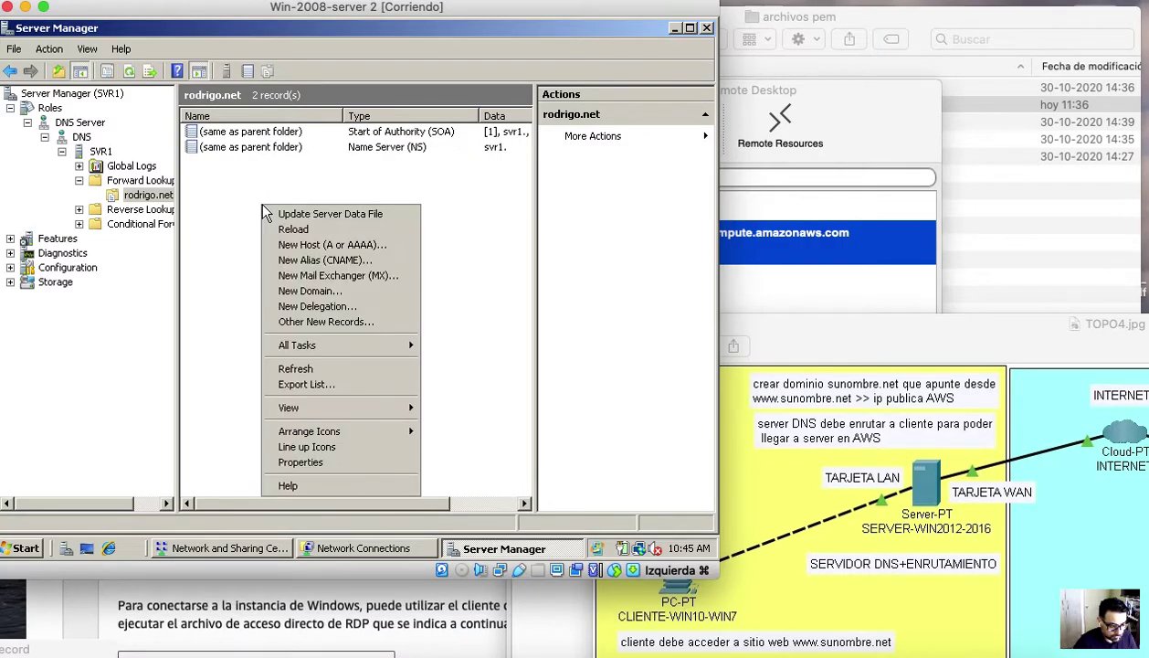
left_click(302, 246)
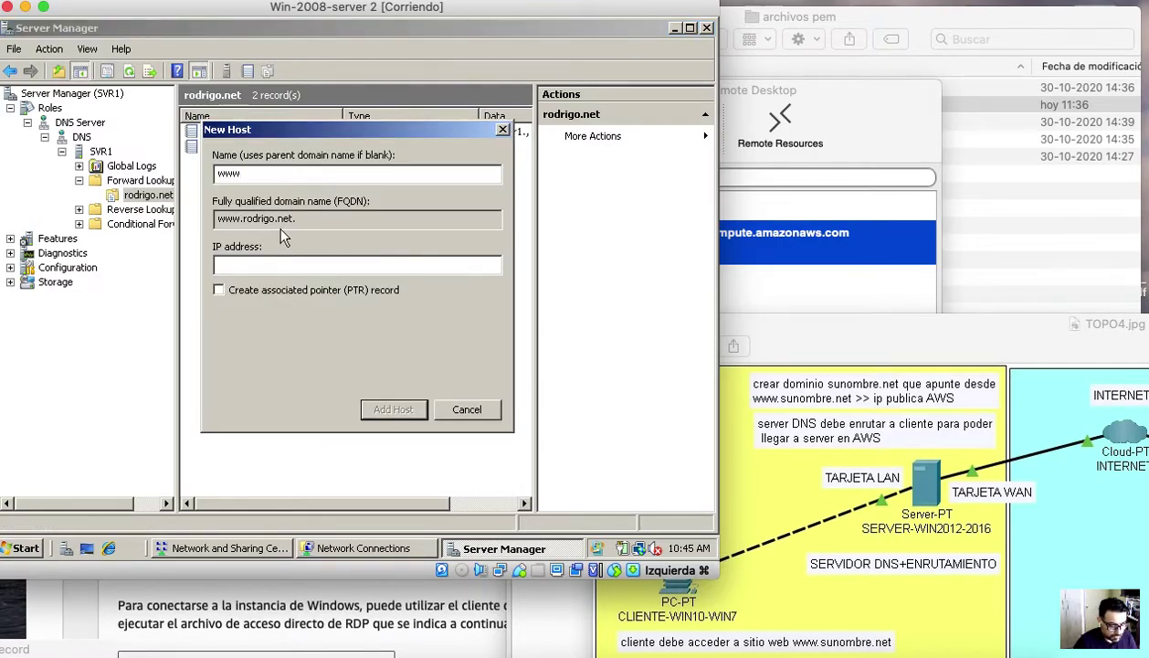
left_click(287, 265)
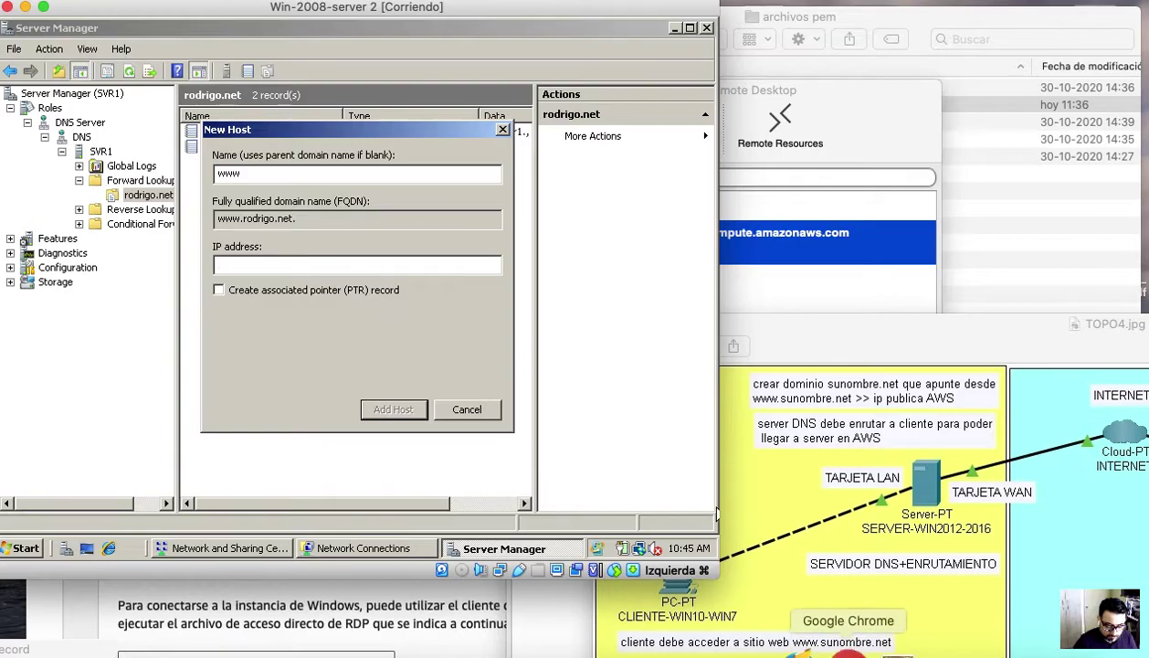
- Switch to Chrome, open the EC2 instance's summary and copy its public IPv4 address
left_click(844, 650)
left_click_drag(713, 448, 735, 112)
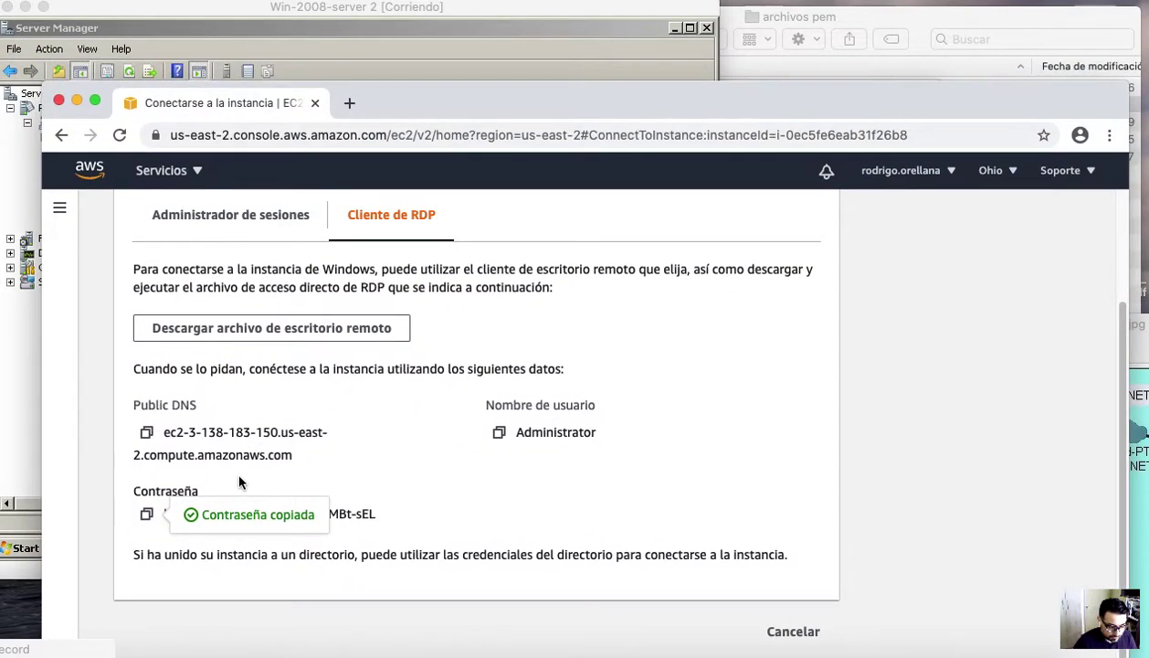
scroll(291, 451, "up", 3)
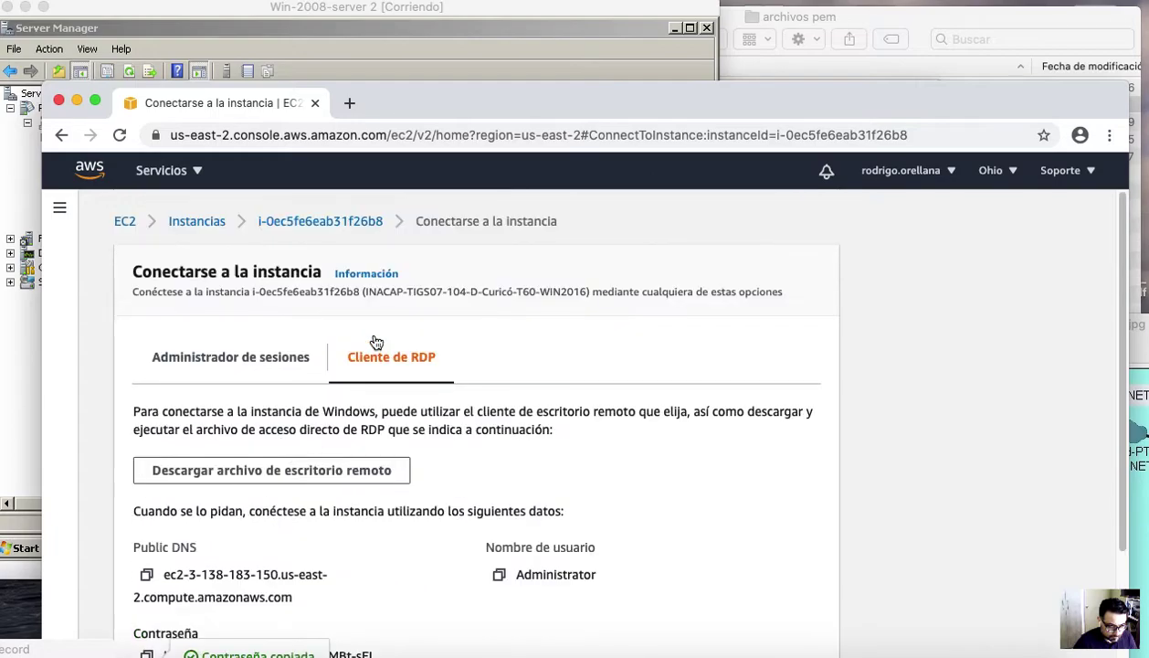
left_click(320, 222)
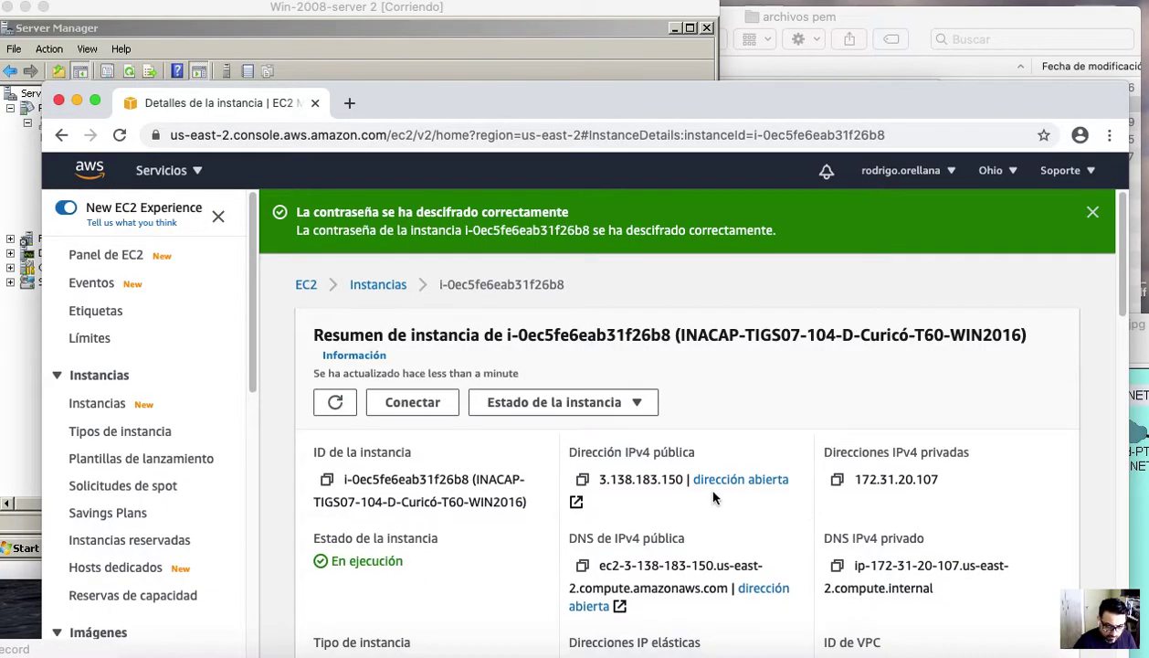
left_click(583, 478)
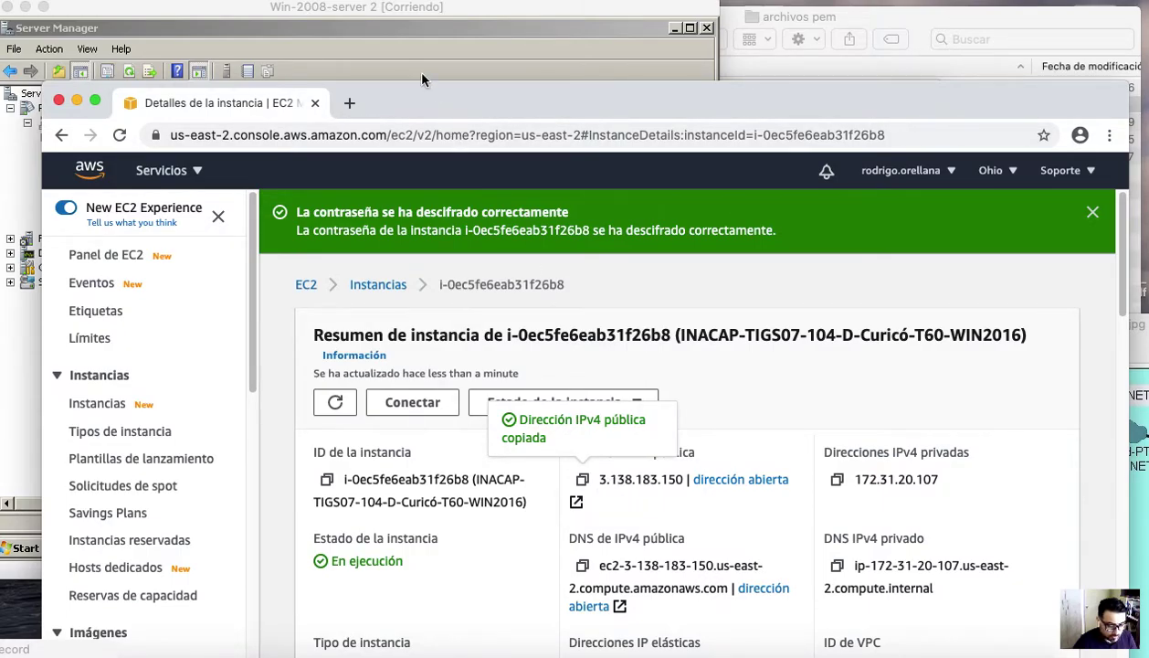
- Switch back to the Win-2008-server 2 VM, add the www host with IP address 3.138.183.150, and close the New Host dialog
left_click(397, 40)
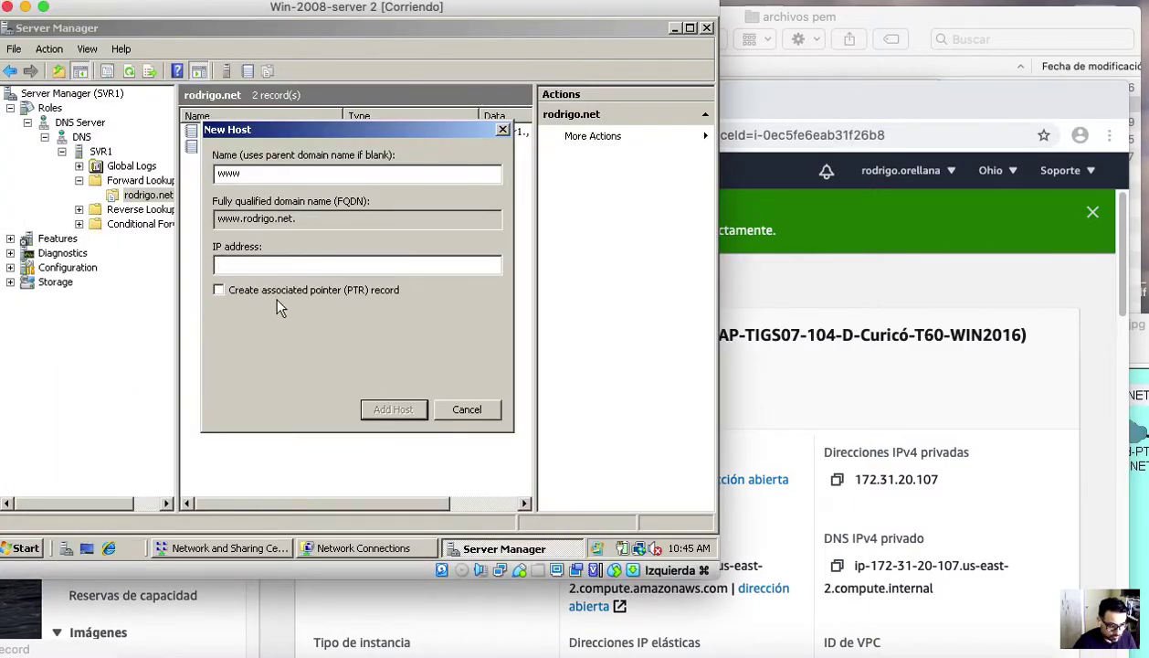
right_click(266, 261)
key("Escape")
type("3.138")
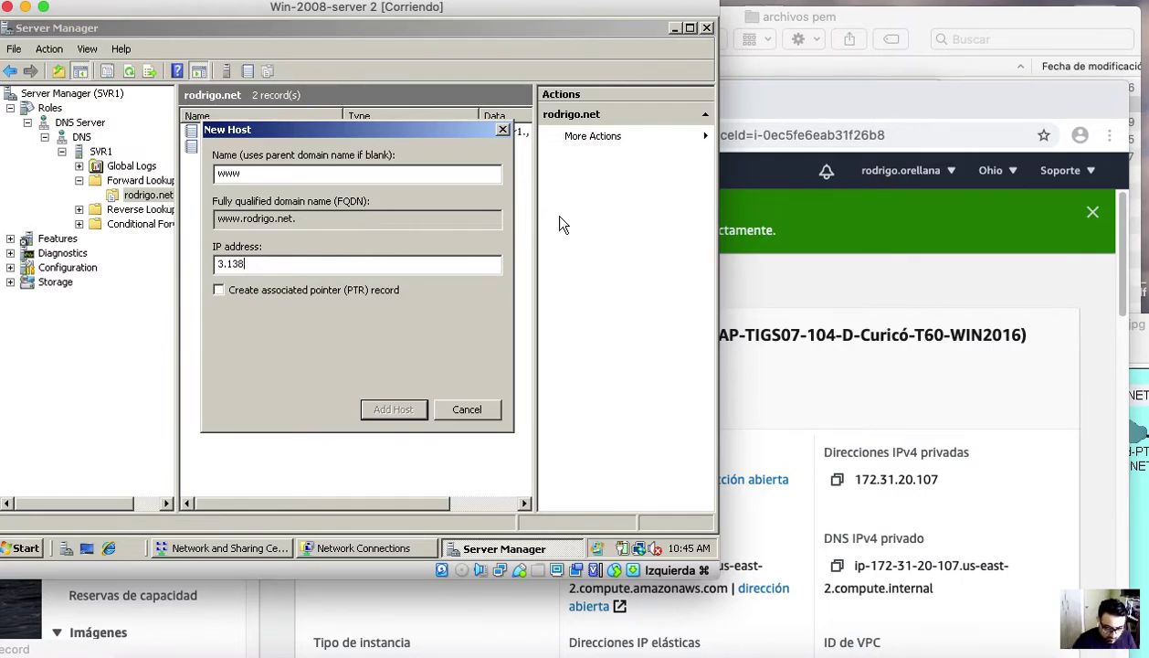
left_click_drag(867, 93, 893, 97)
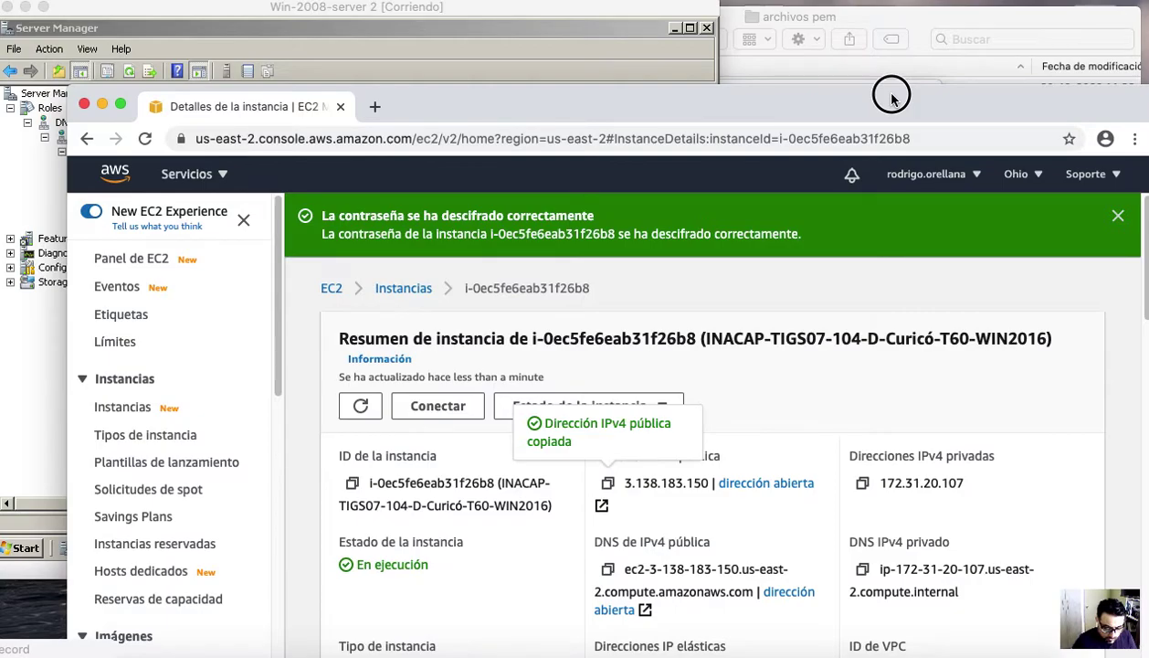
left_click_drag(892, 95, 935, 104)
left_click(419, 35)
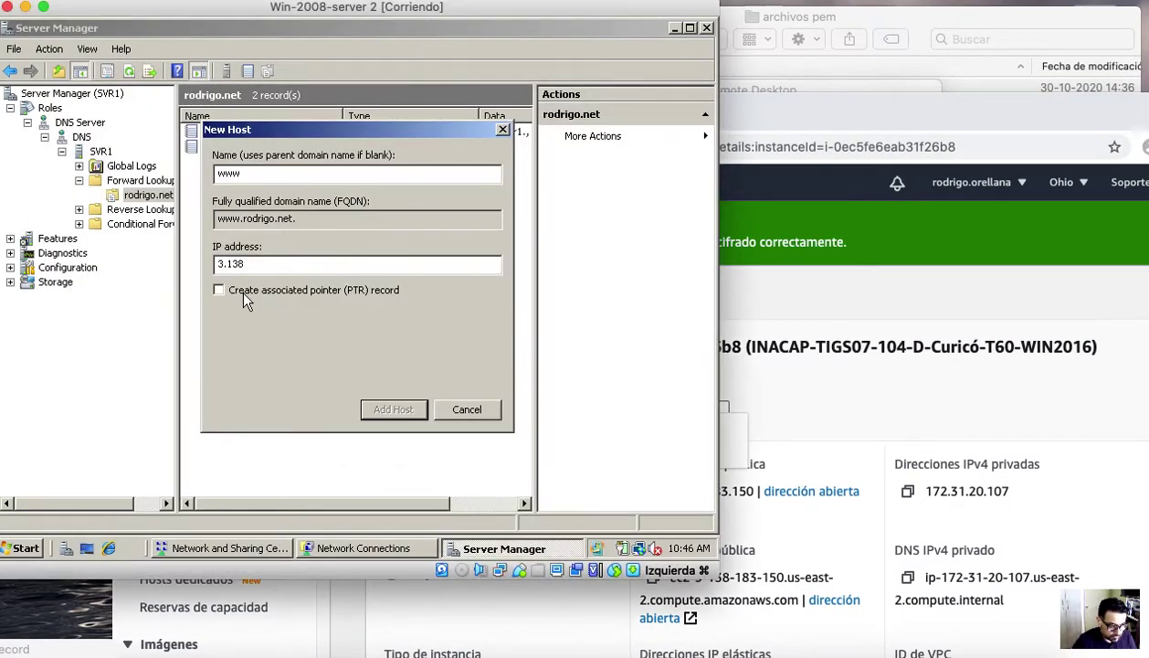
type(".18")
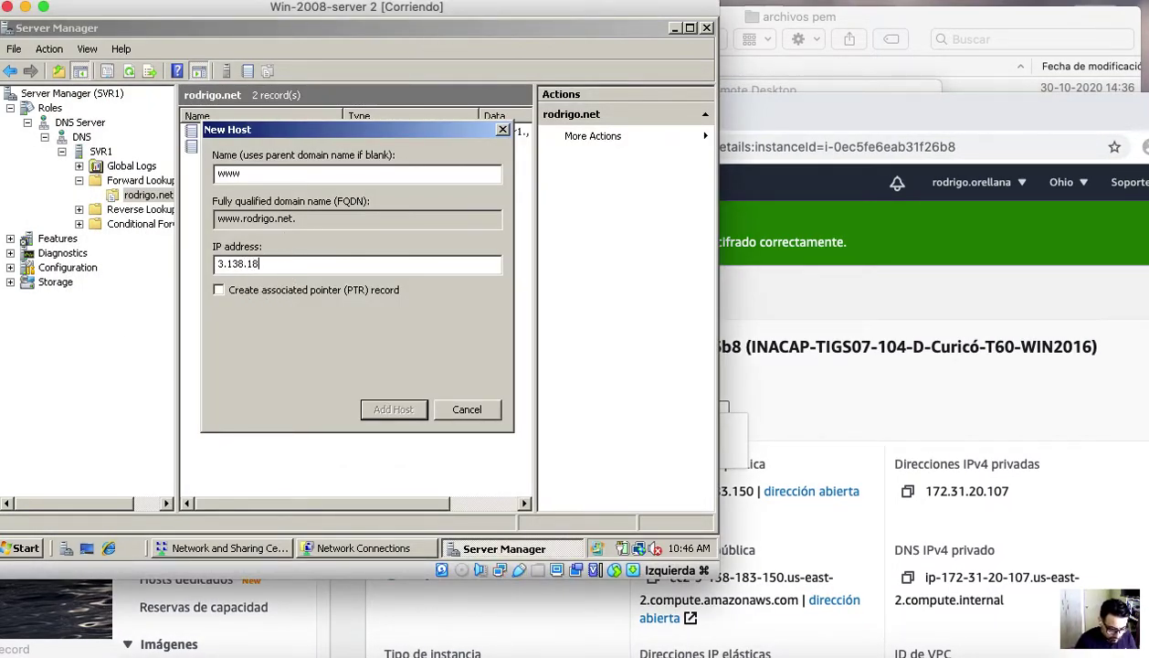
type("3.150")
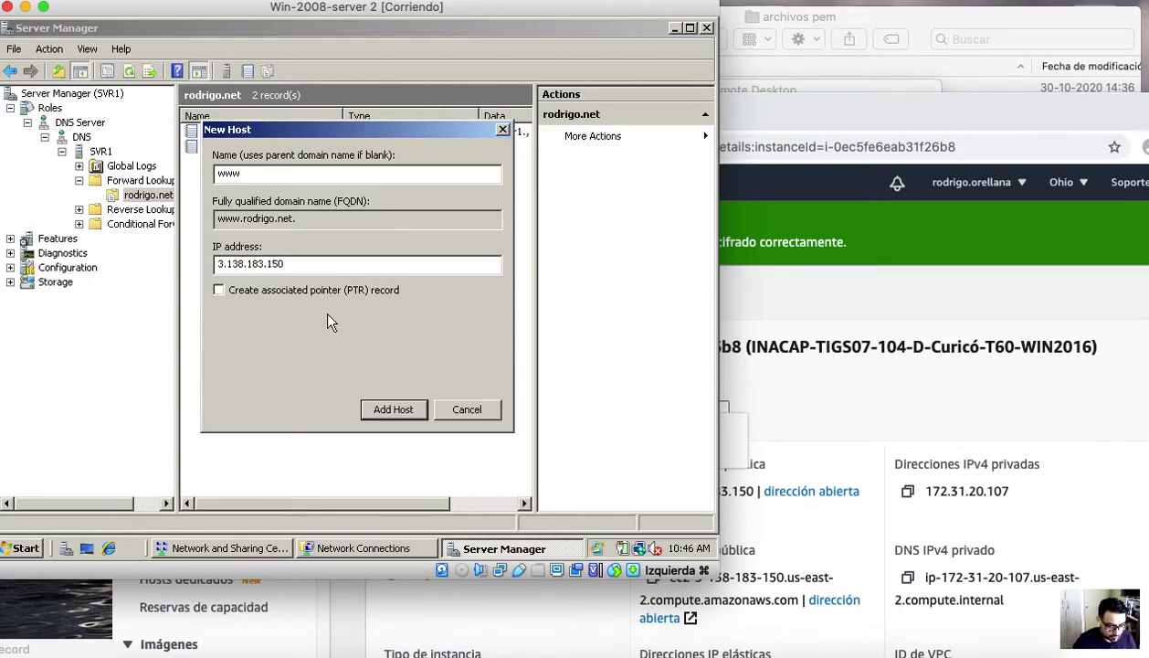
left_click(392, 413)
left_click(477, 343)
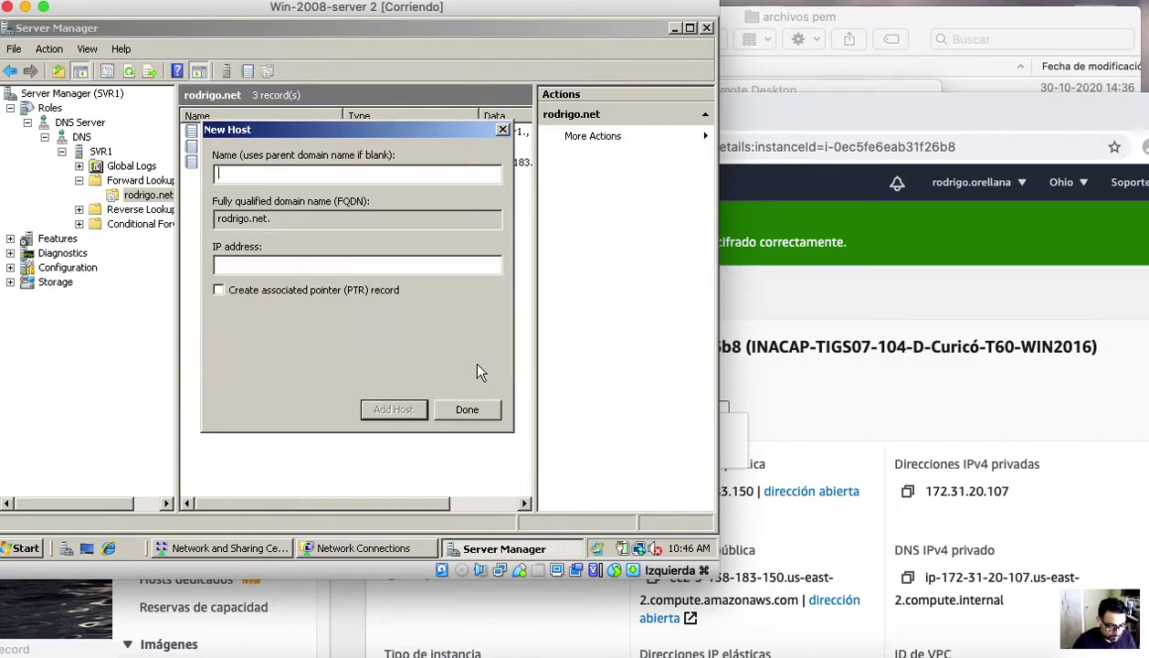
left_click(463, 407)
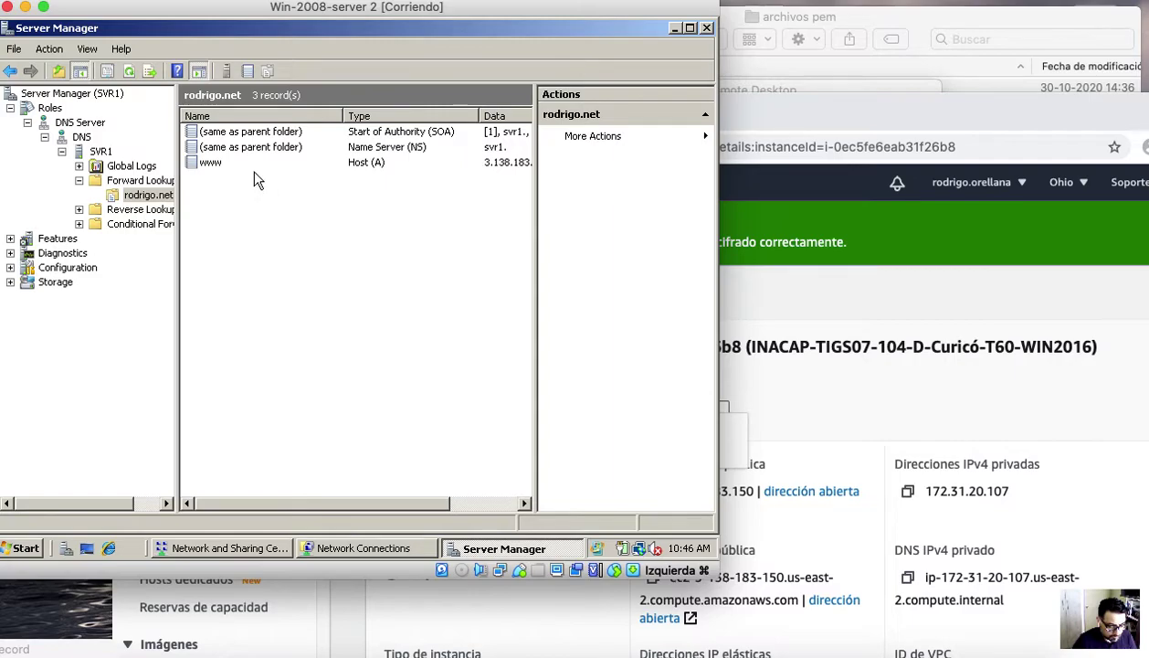
left_click(217, 161)
- Start a new primary zone under Reverse Lookup Zones and choose an IPv4 reverse lookup zone
left_click(110, 212)
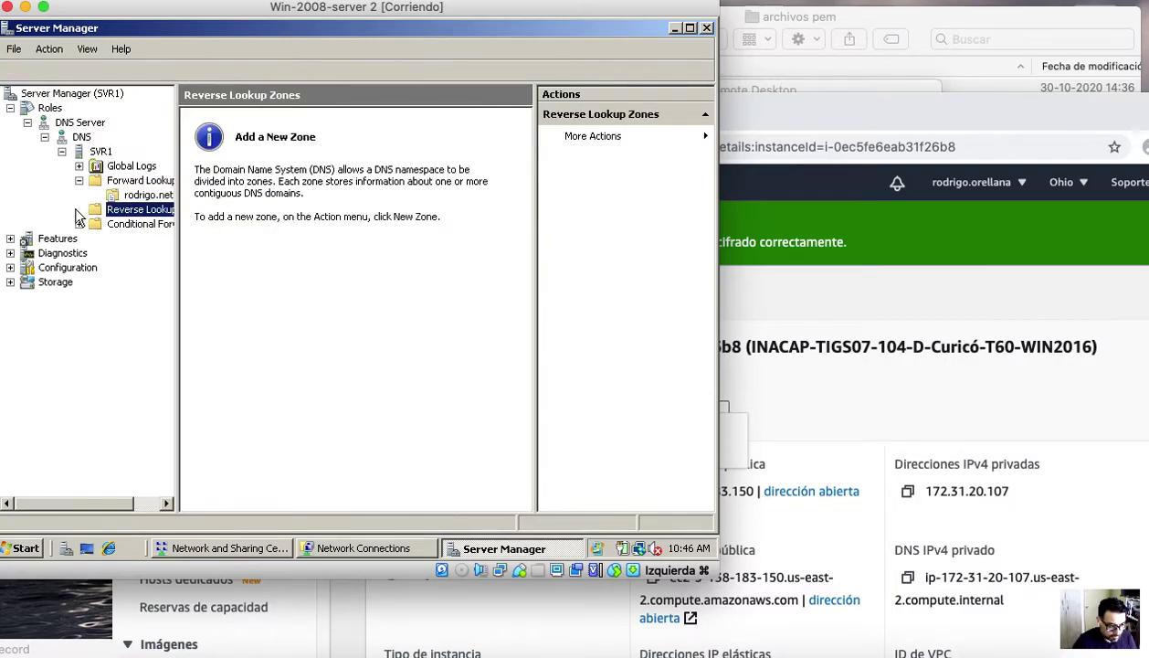
right_click(115, 212)
left_click(139, 220)
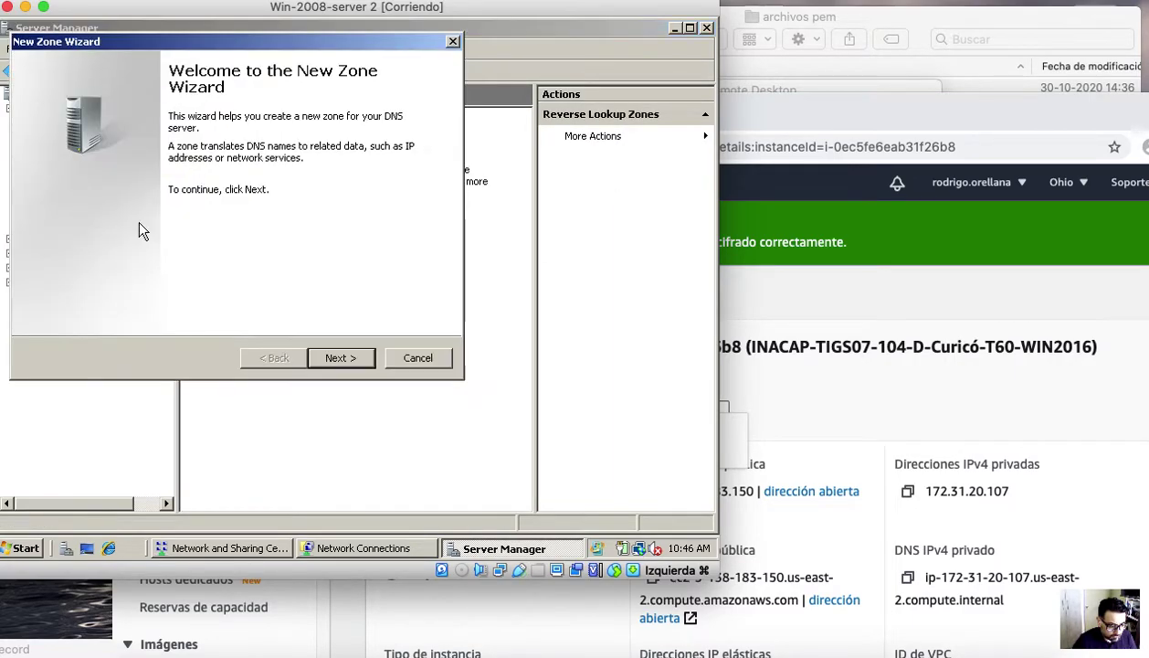
left_click(320, 362)
left_click(332, 360)
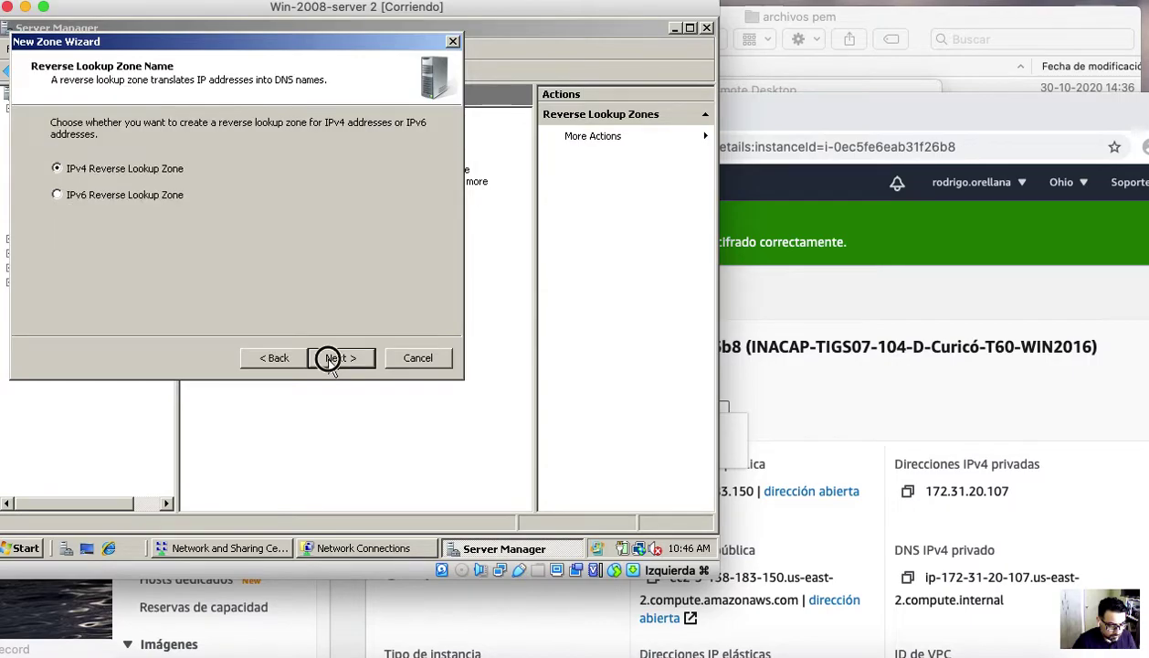
left_click(325, 356)
- Set the reverse zone's network ID to 3.138.183, check it against the EC2 public address, and finish the wizard with default settings
left_click(78, 157)
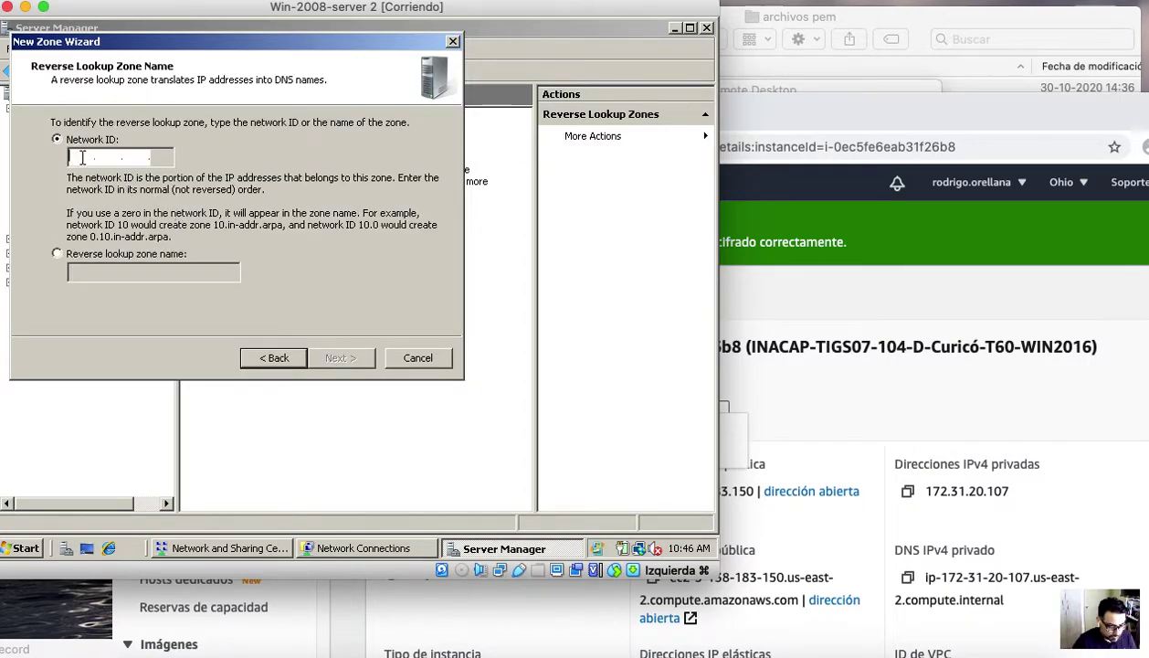
type("3 .1")
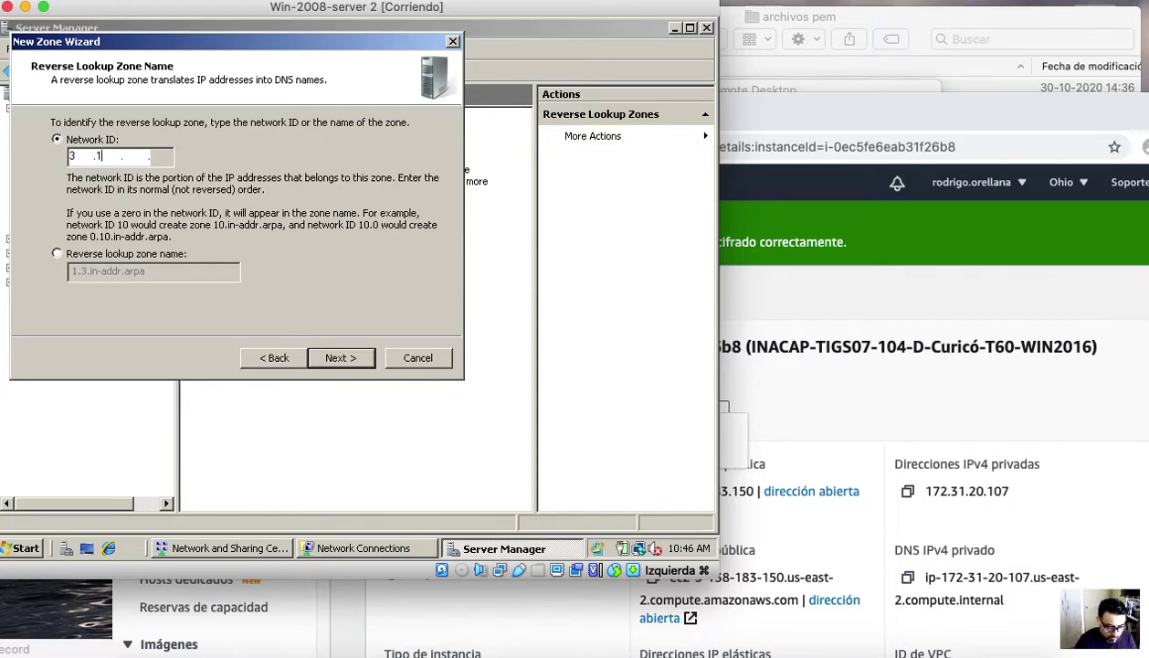
type("38 .183")
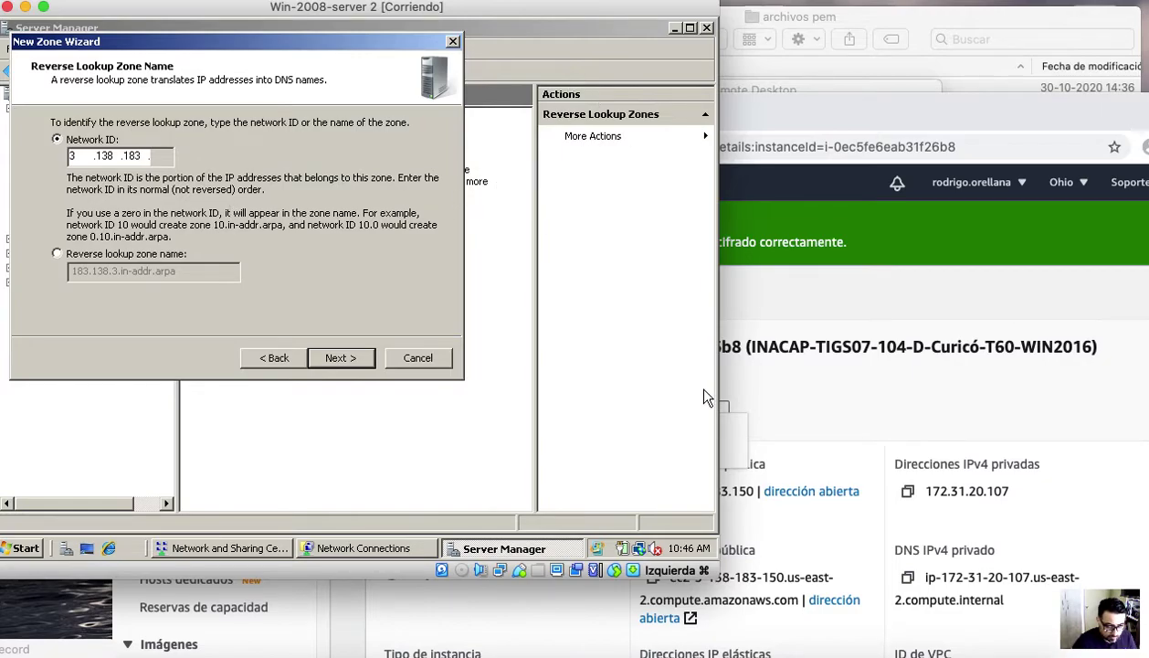
left_click(874, 125)
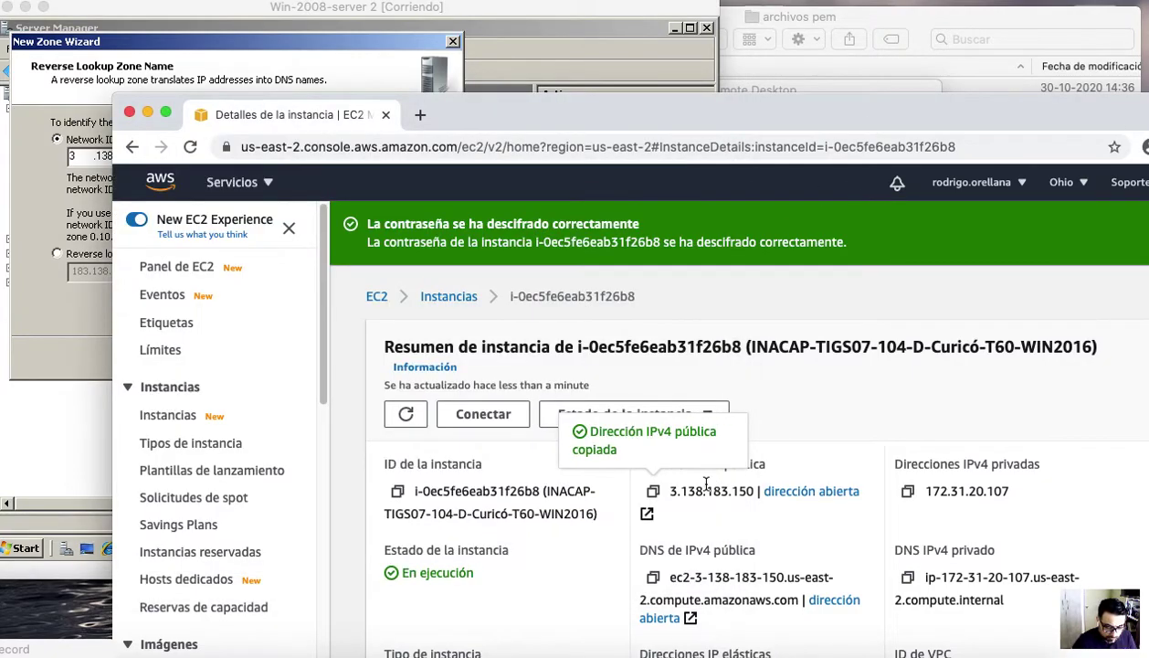
left_click(79, 329)
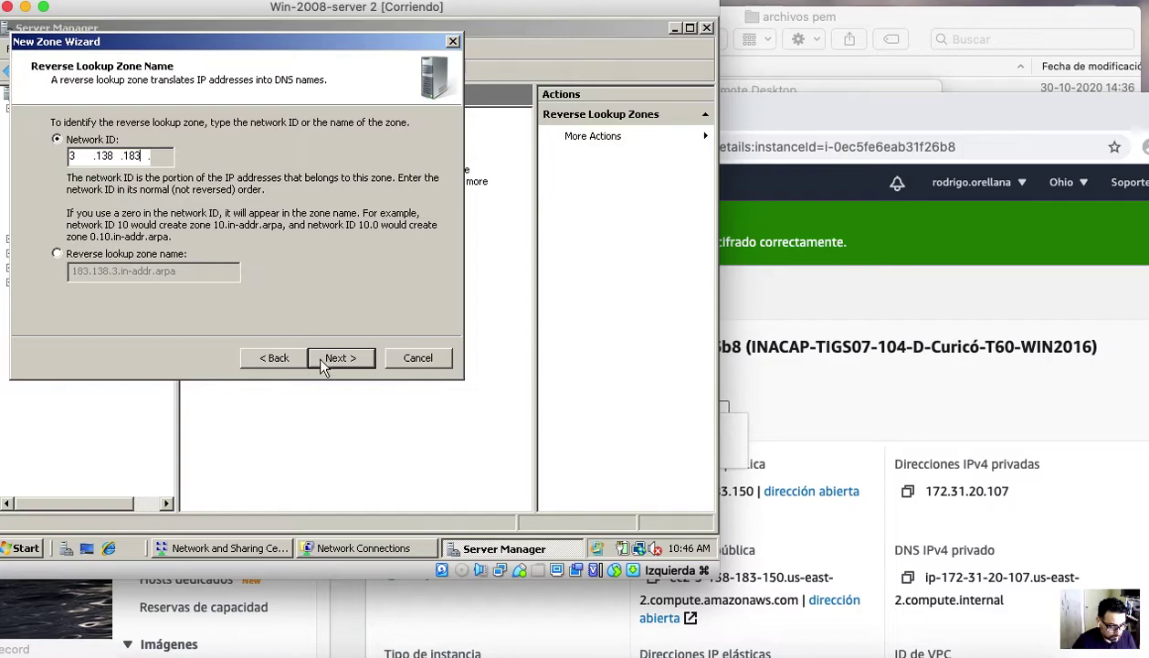
left_click(330, 356)
left_click(331, 356)
left_click(331, 355)
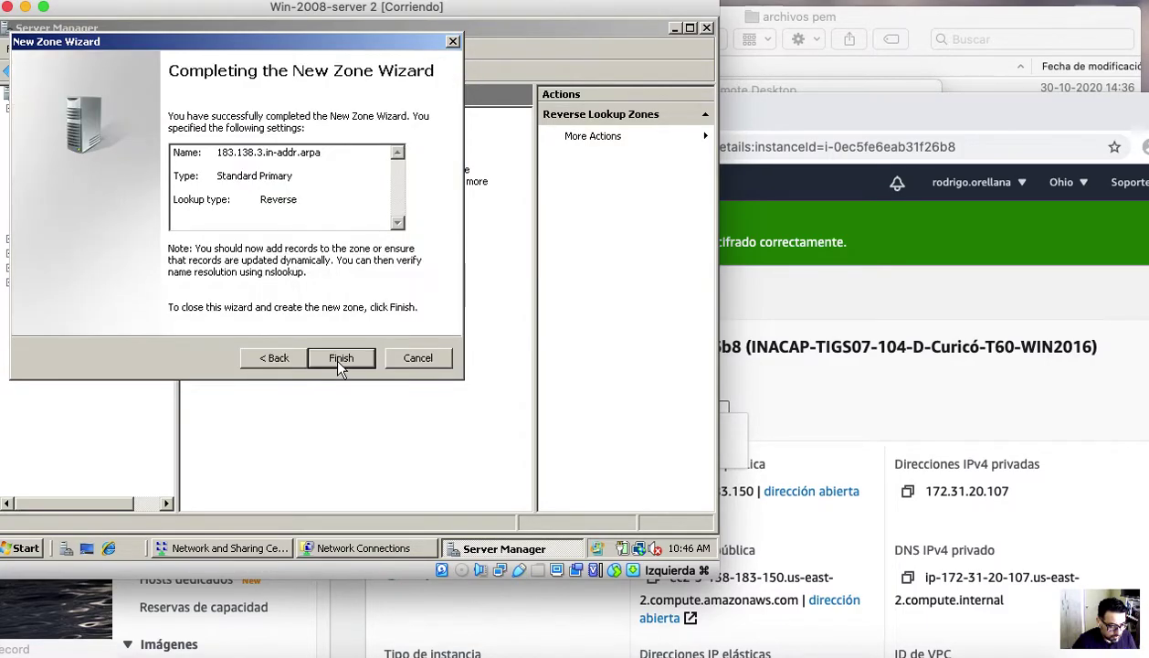
left_click(331, 355)
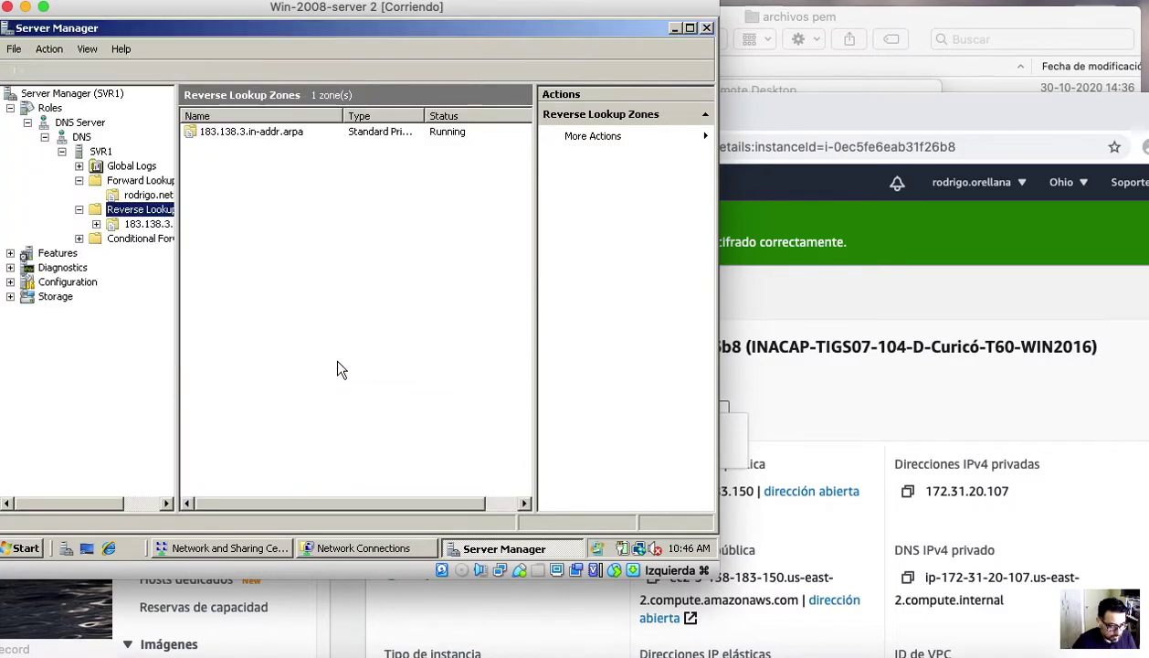
- Open the new 183.138.3.in-addr.arpa reverse zone and start a new pointer (PTR) record in it
left_click(96, 223)
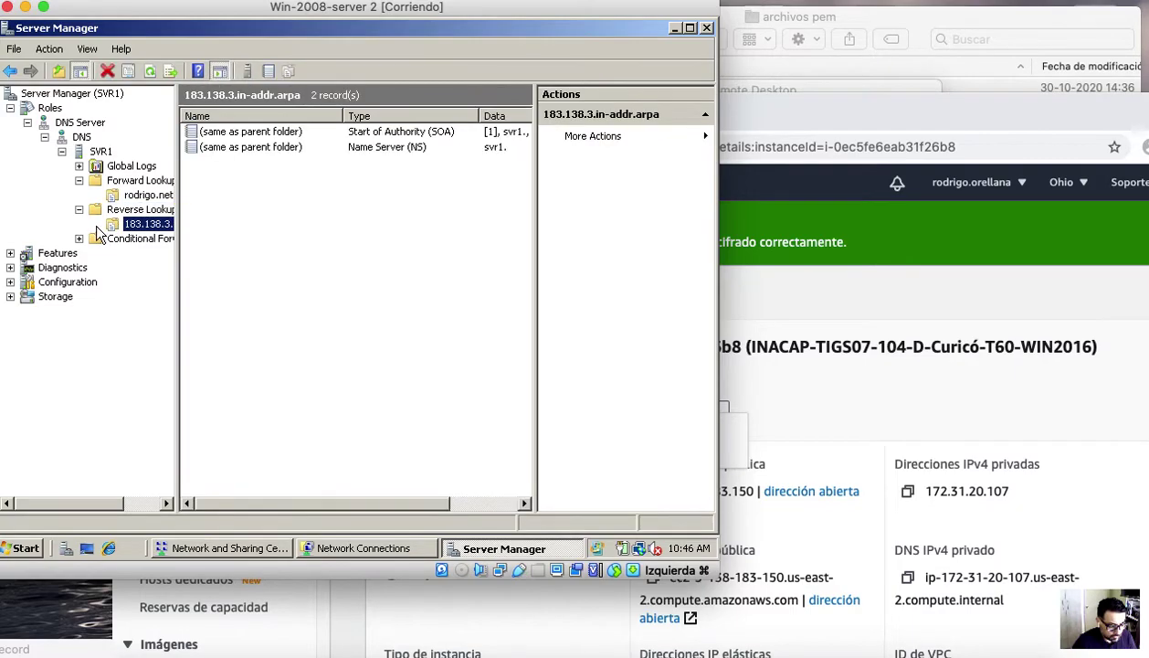
right_click(223, 230)
left_click(274, 268)
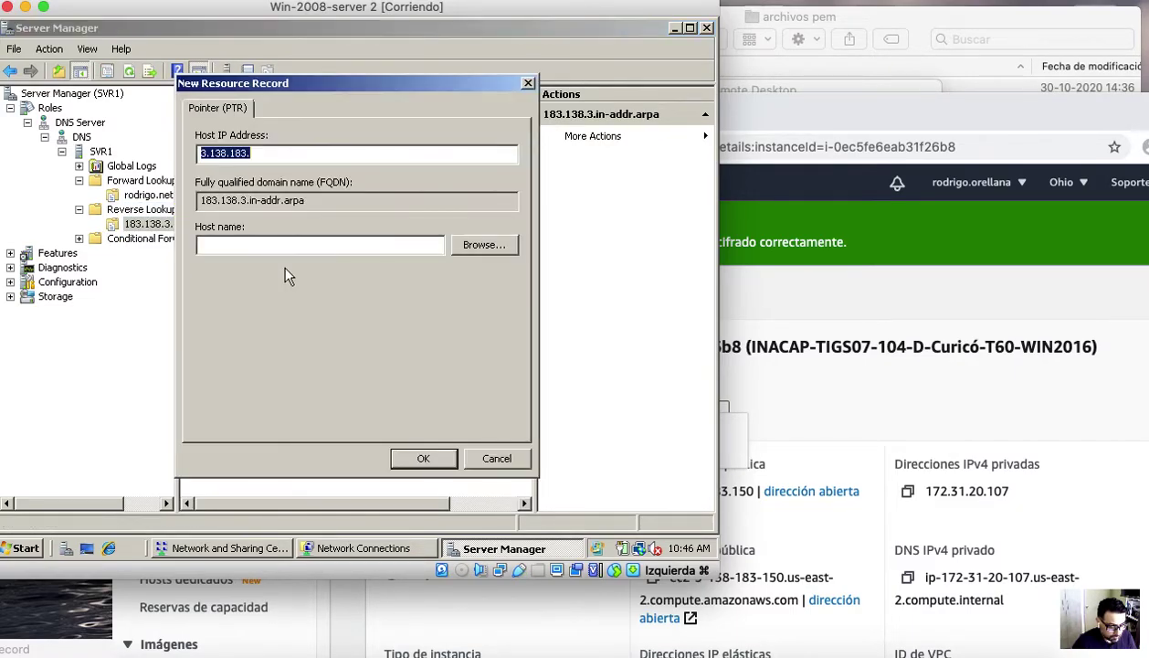